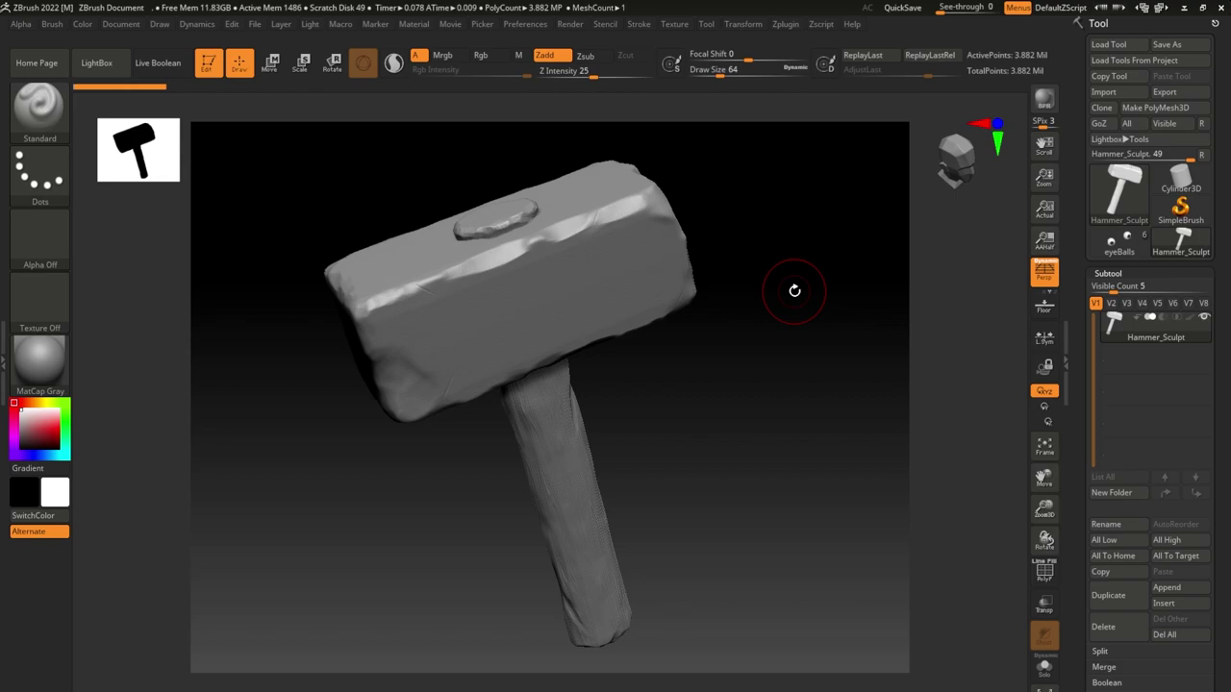
Import Hammer_Basemesh.obj from the 3DWolf Blacksmith Hammer scenes folder.
click(1180, 210)
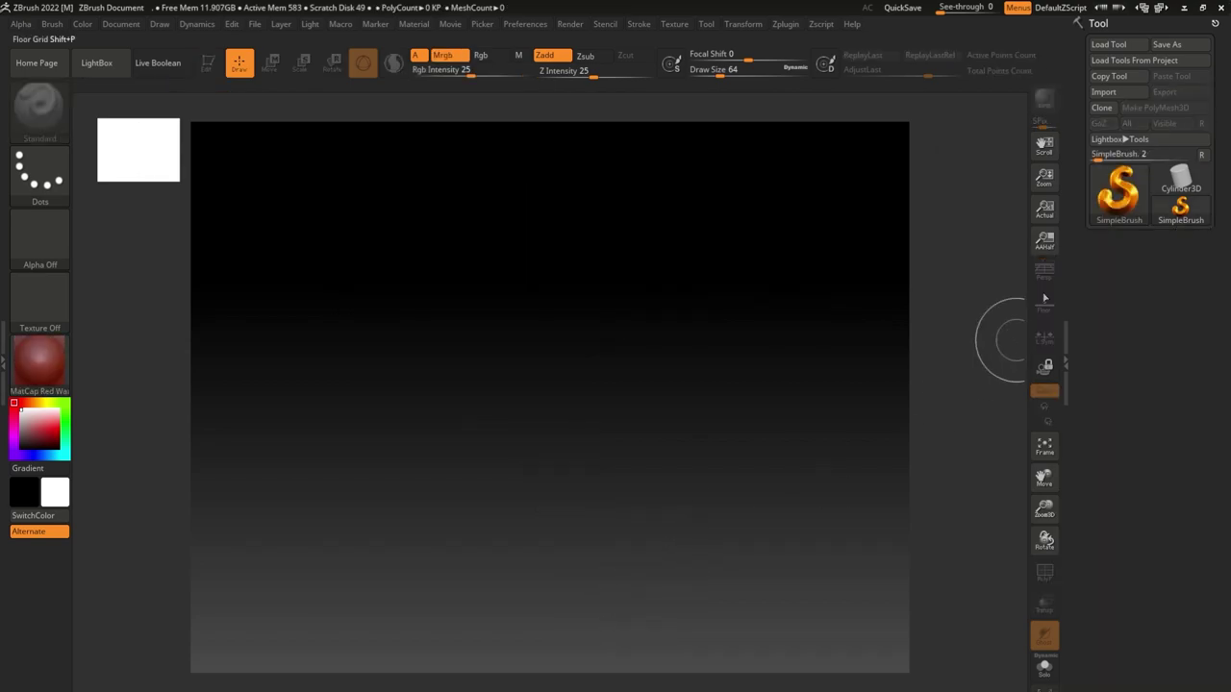
click(1181, 188)
click(1104, 91)
drag(338, 273, 339, 308)
click(289, 253)
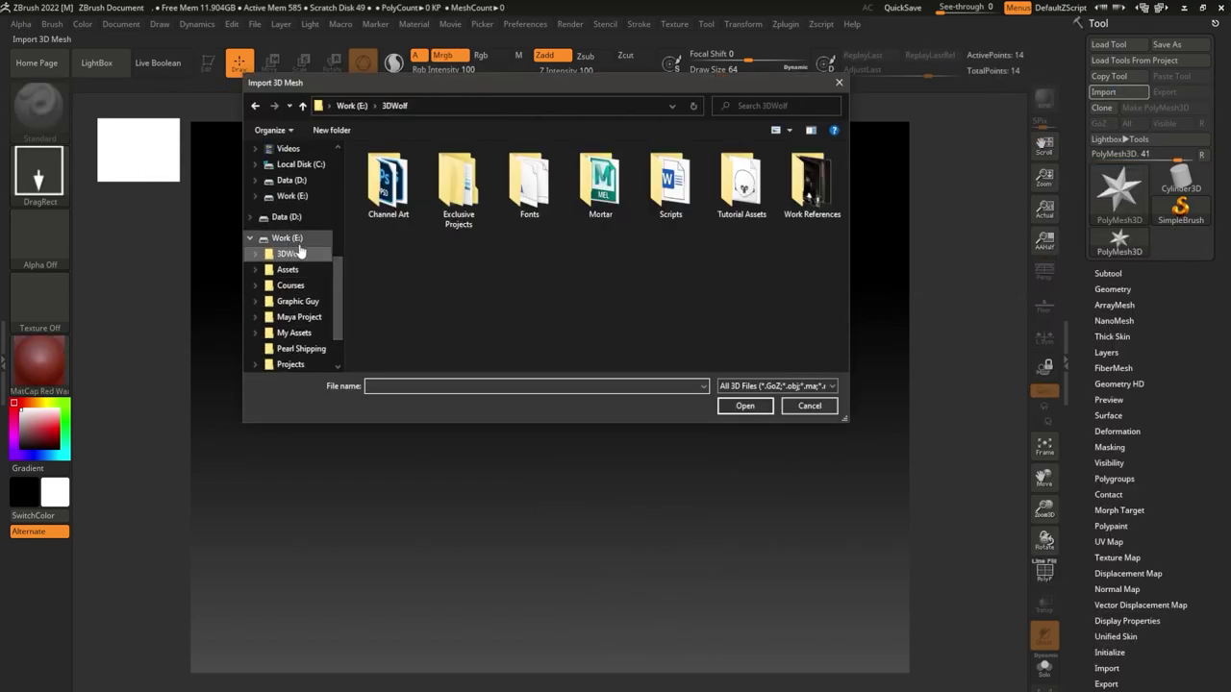
double_click(471, 187)
double_click(403, 168)
double_click(404, 292)
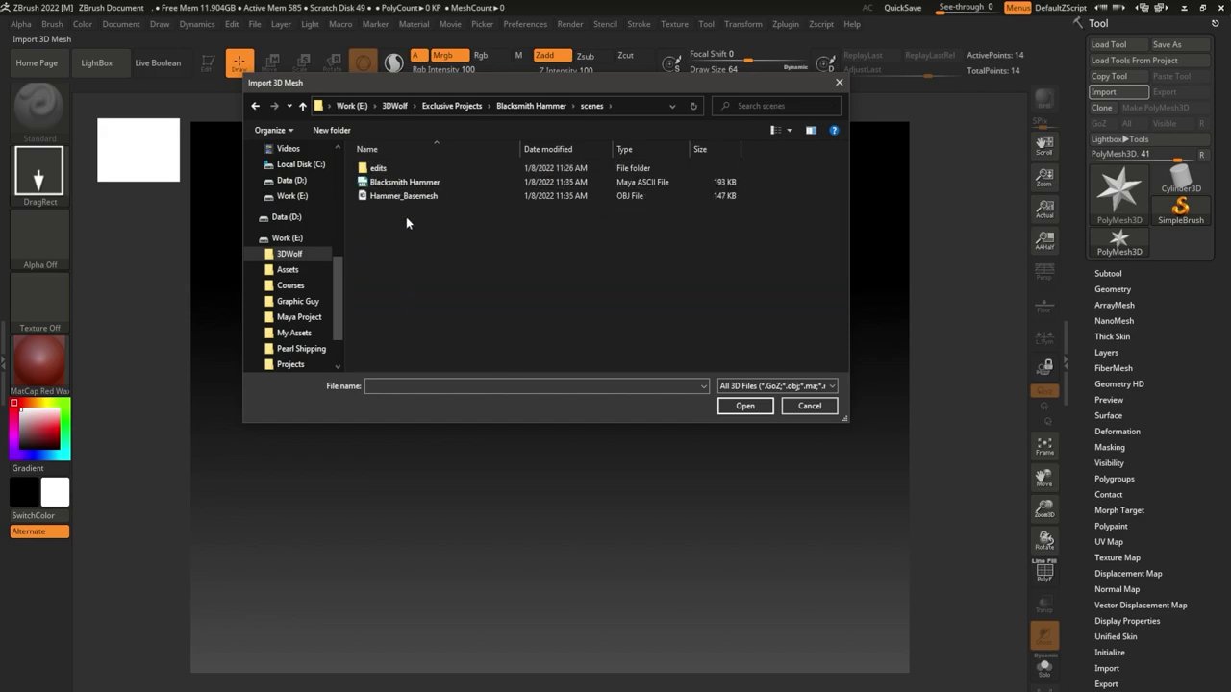
click(411, 196)
click(746, 405)
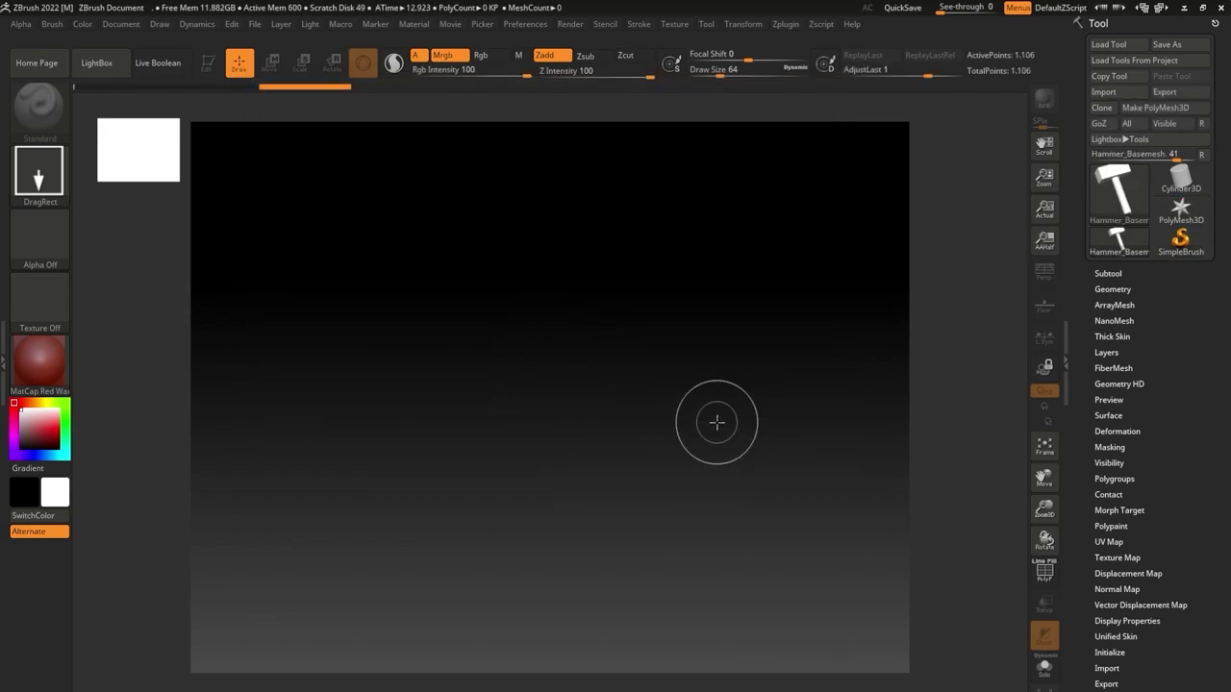
Draw the hammer on the canvas in Edit mode and show its subtool list.
mouse_move(574, 401)
mouse_down()
mouse_move(564, 585)
mouse_move(601, 620)
mouse_up()
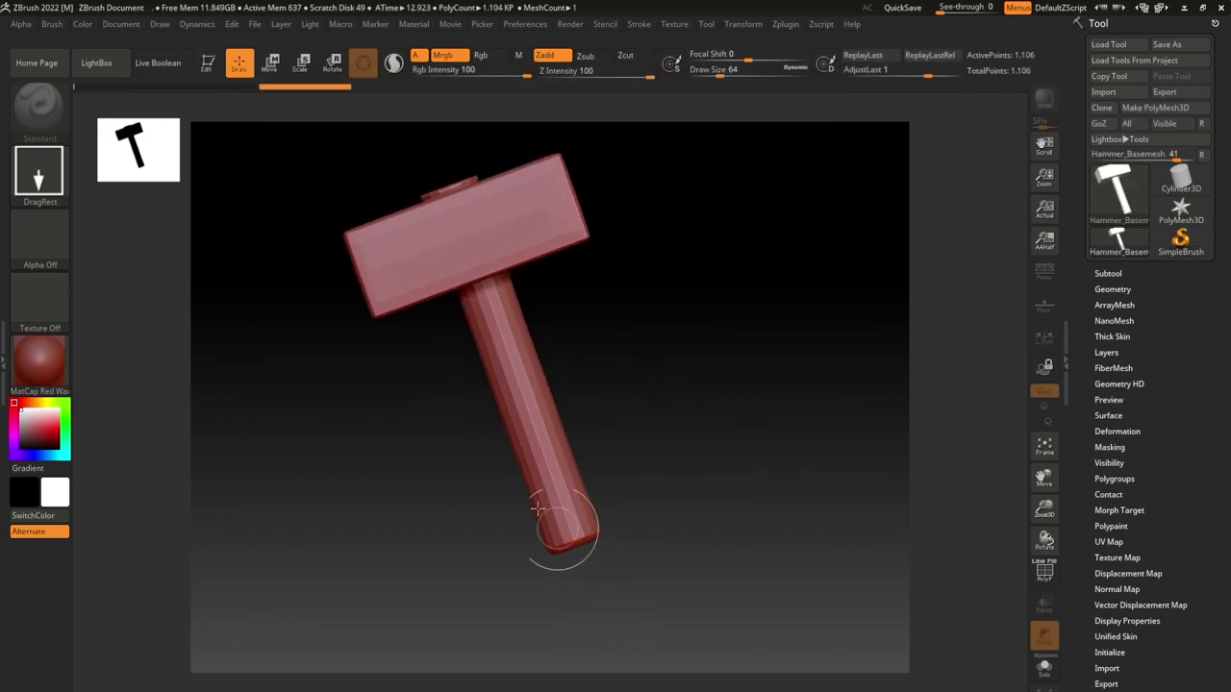
click(210, 66)
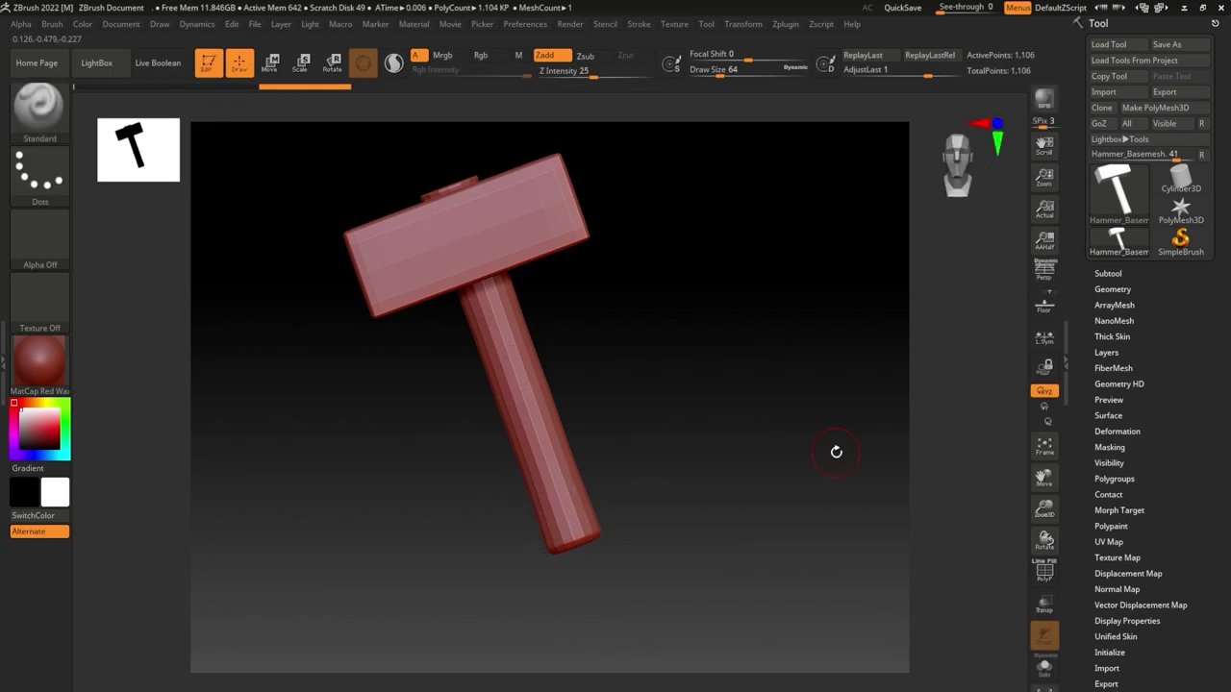
click(1108, 273)
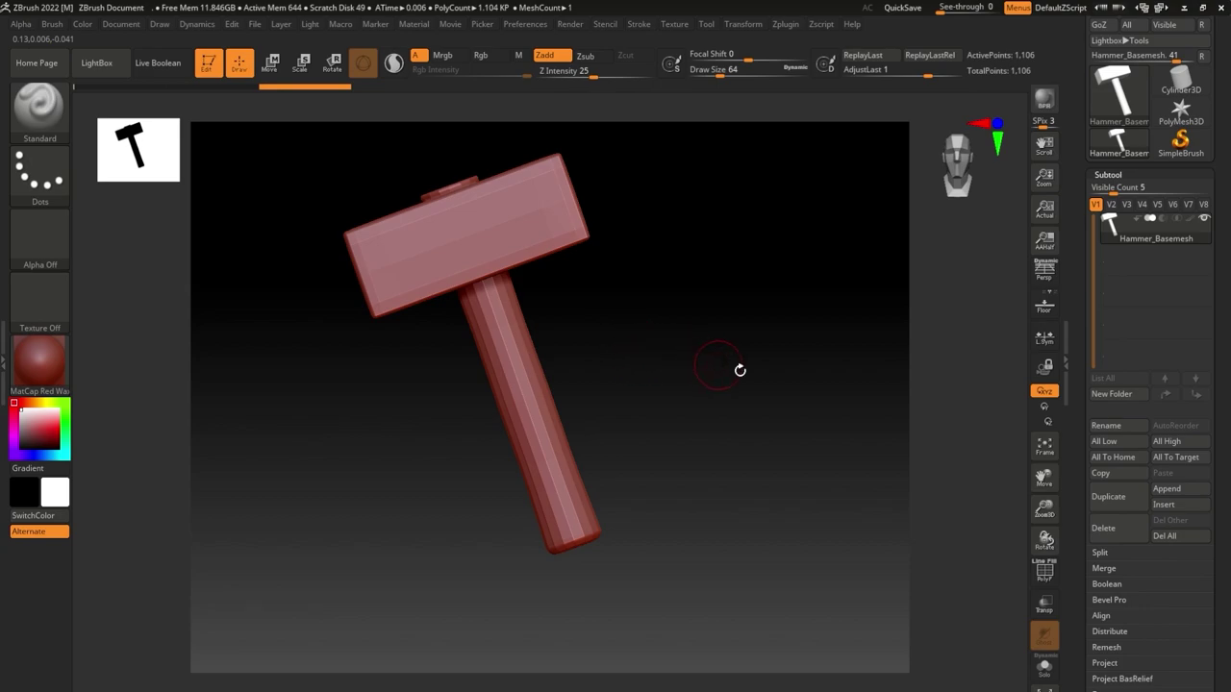
Split the hammer base mesh into separate head and handle subtools with Split To Parts.
click(1099, 552)
click(1144, 615)
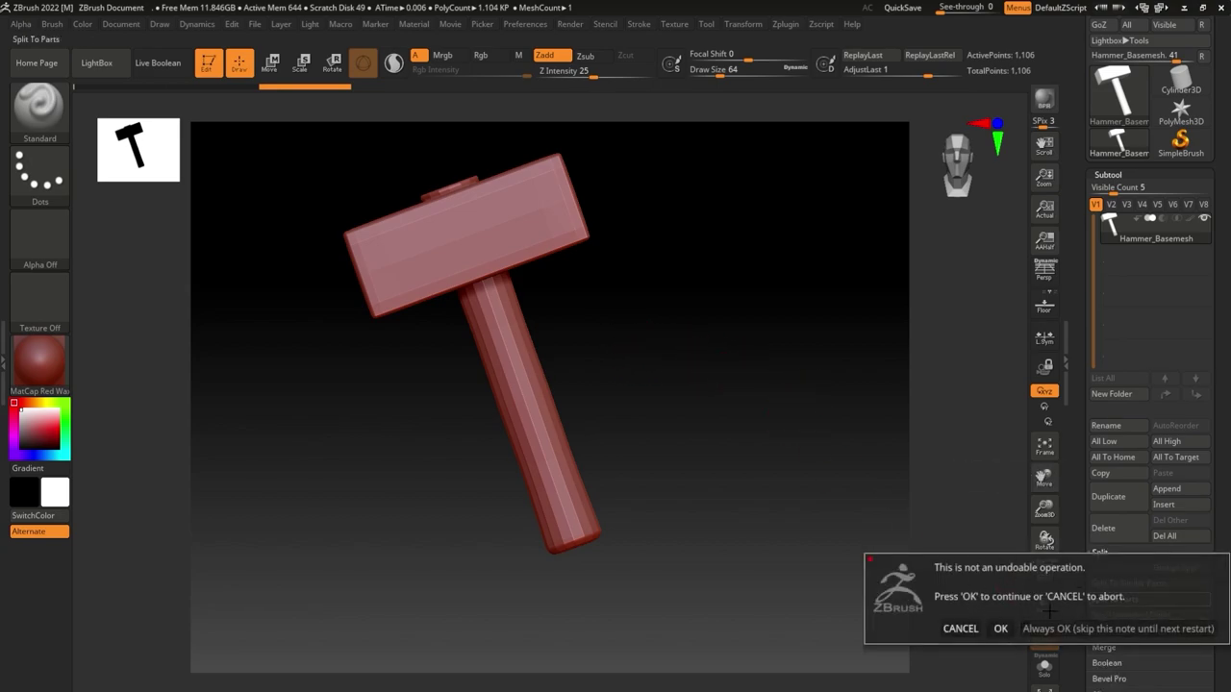
click(1000, 628)
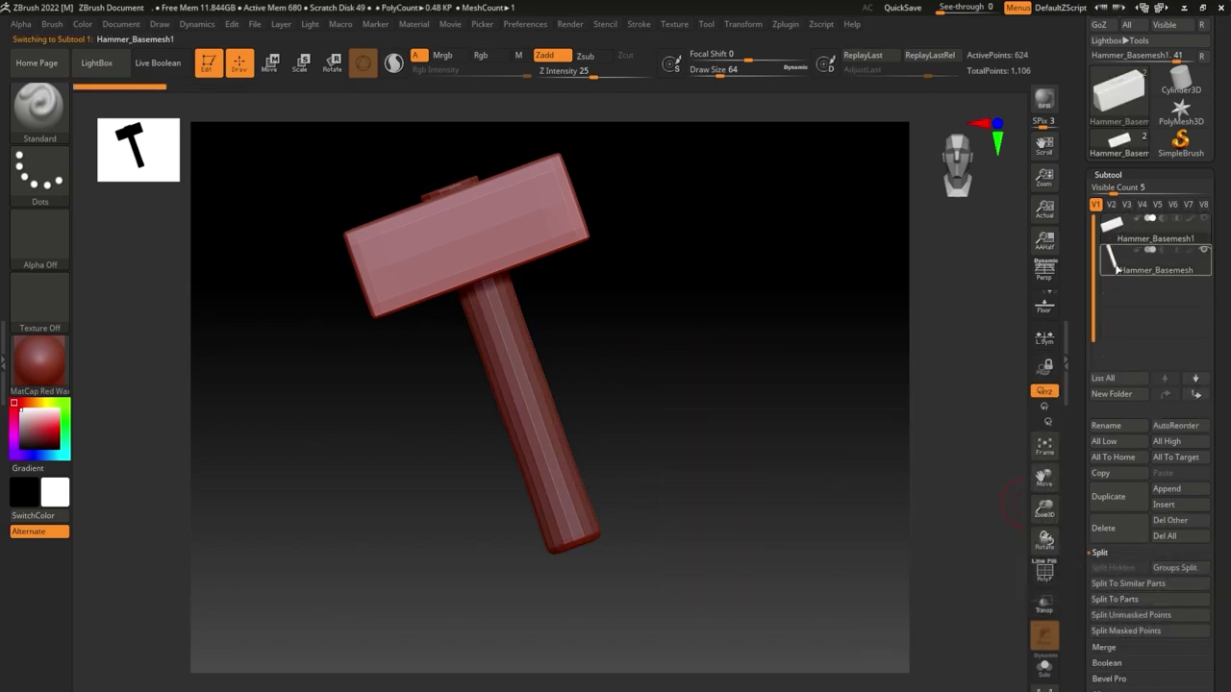
Hide the handle subtool and view the head in perspective, framed up close.
click(1116, 271)
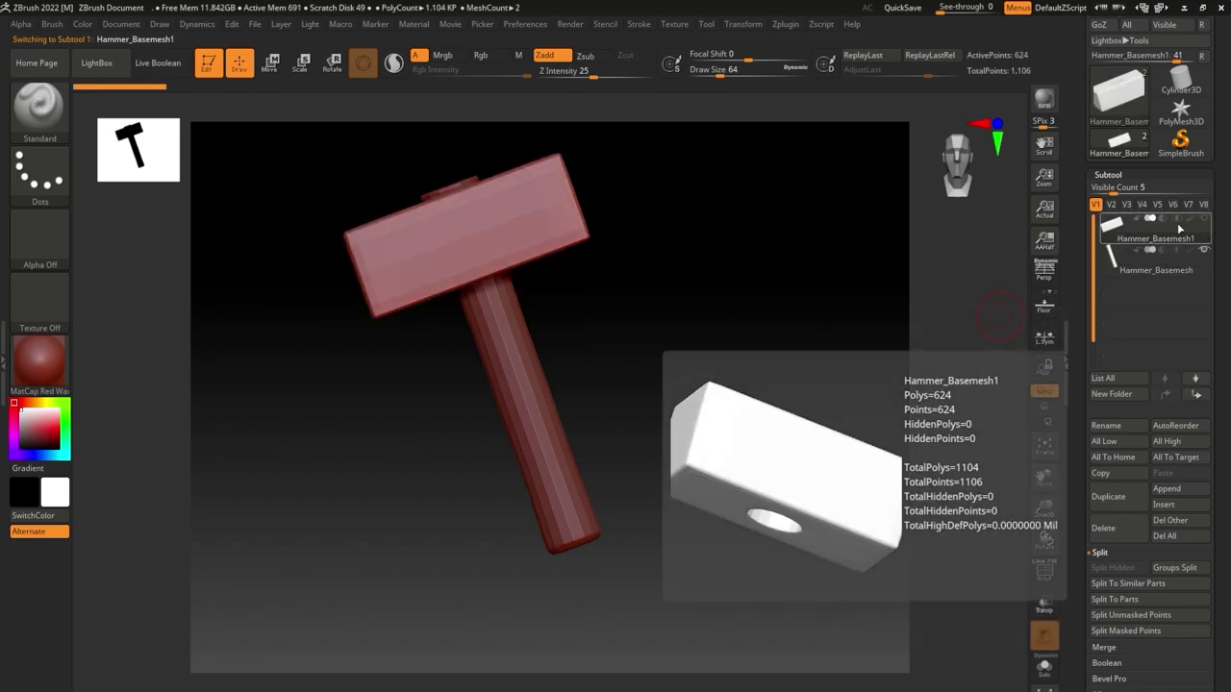
click(1204, 218)
drag(835, 313, 918, 314)
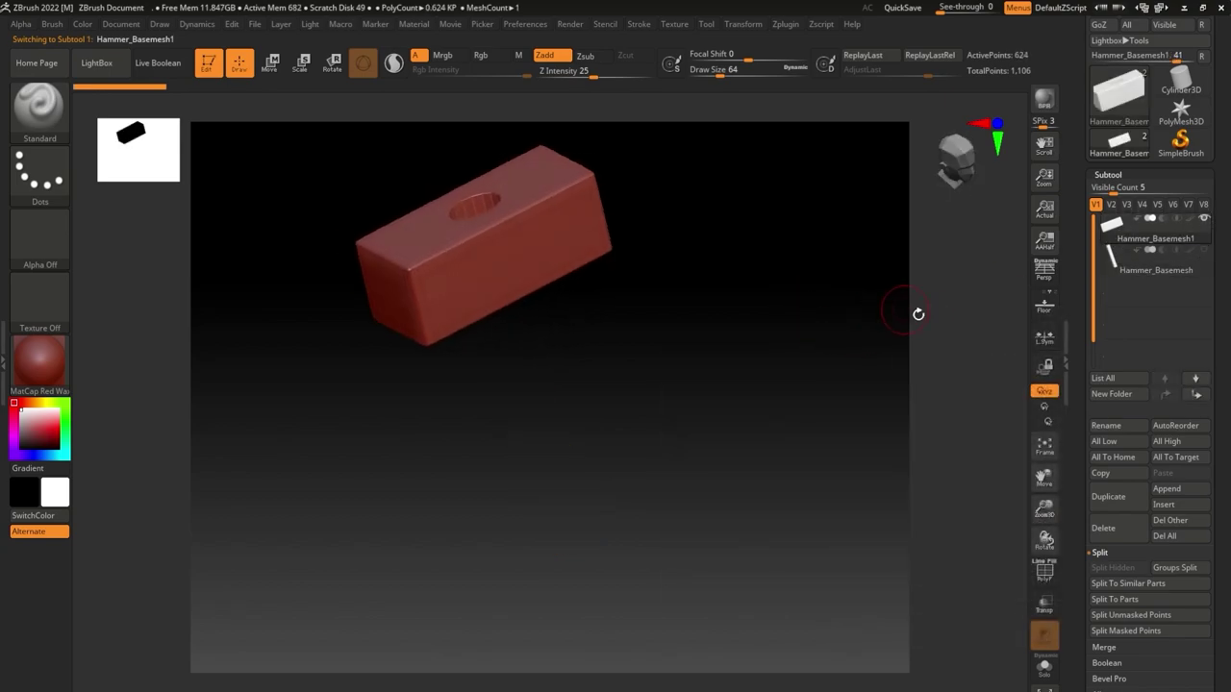
click(1044, 272)
mouse_move(616, 370)
mouse_down()
mouse_move(635, 356)
mouse_move(690, 494)
mouse_move(684, 513)
mouse_move(683, 468)
mouse_move(663, 472)
mouse_up()
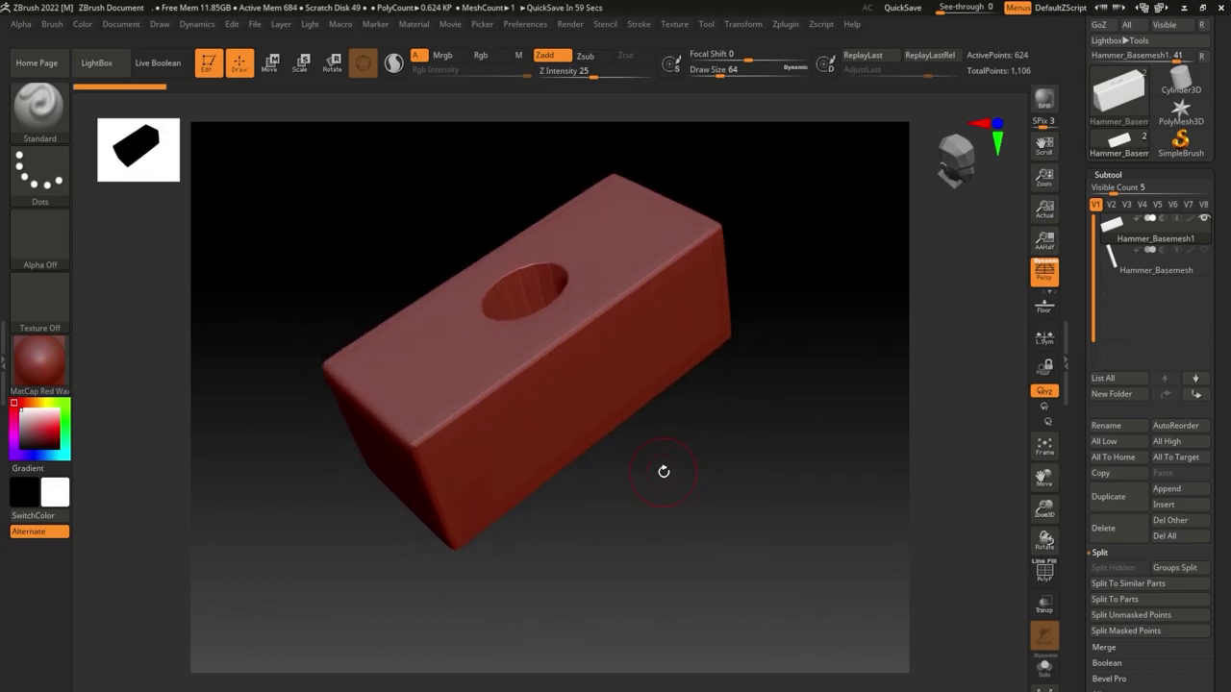
Show the PolyF wireframe and DynaMesh the hammer head at resolution 320.
scroll(1154, 241, up, 2)
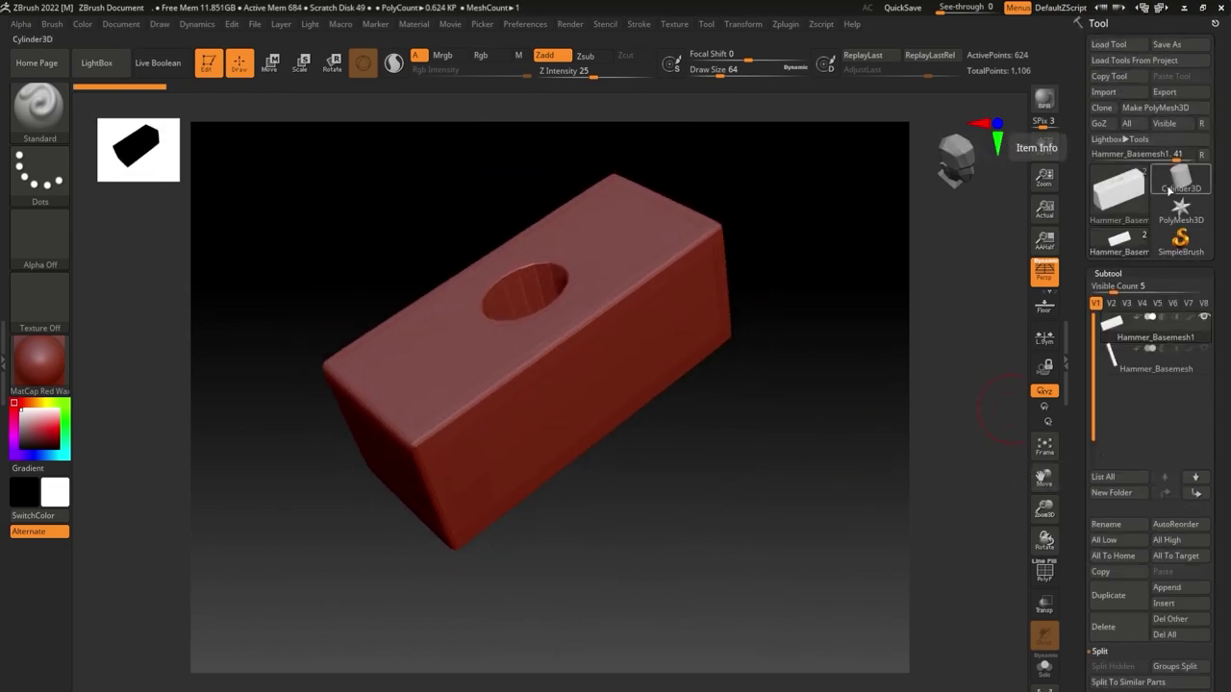
scroll(1168, 190, down, 2)
click(1108, 205)
click(1112, 221)
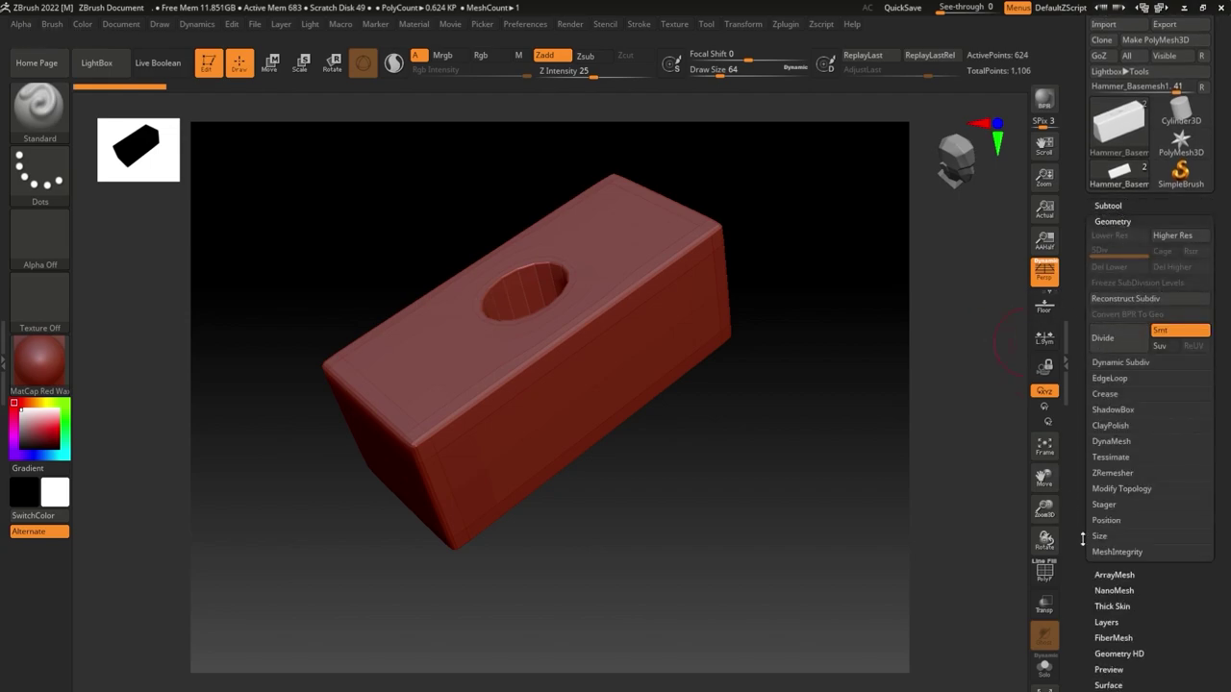
click(1046, 567)
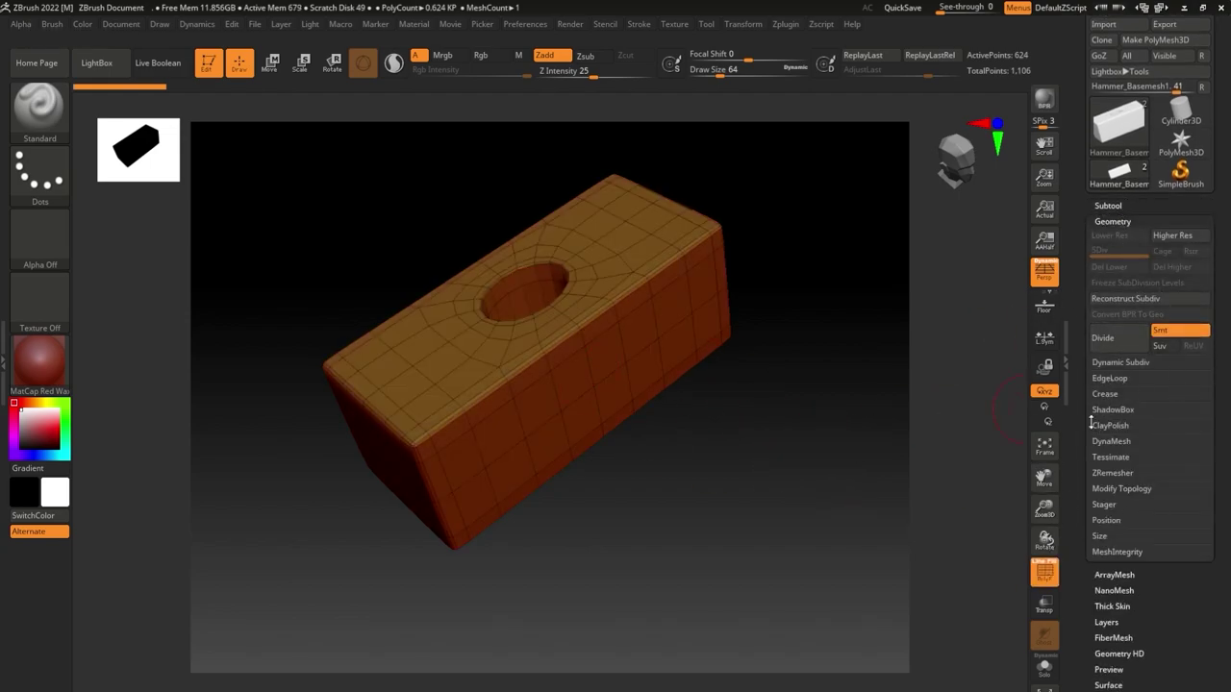
click(1114, 441)
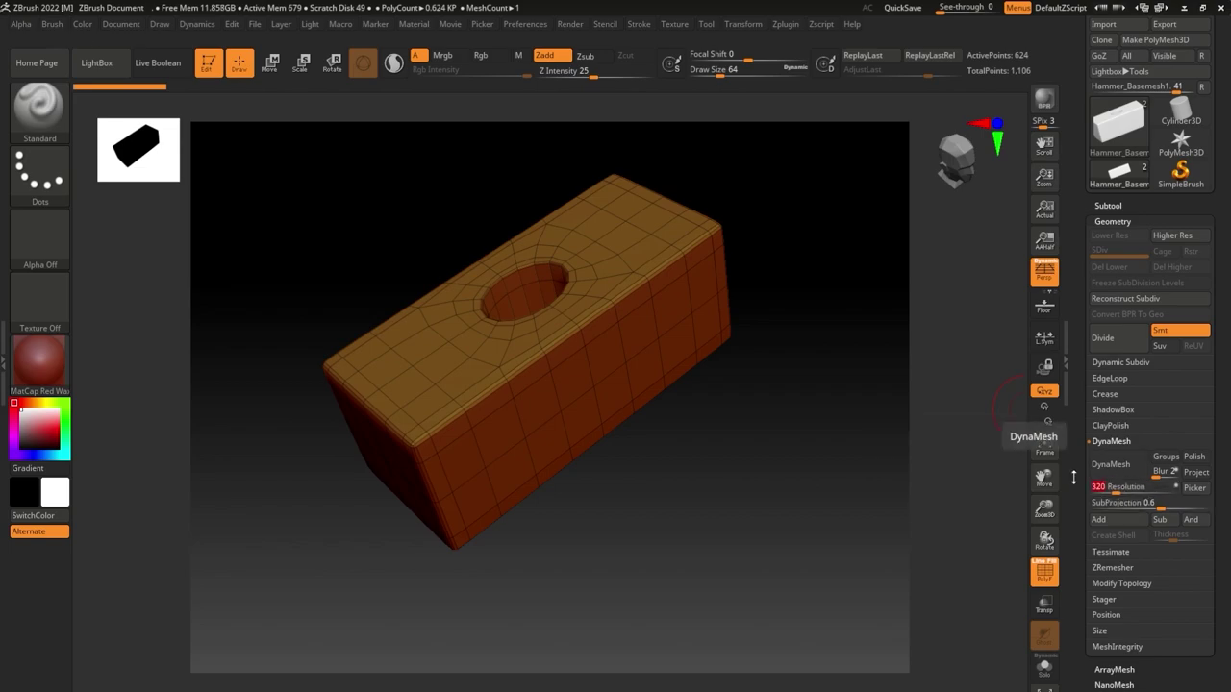
click(1108, 465)
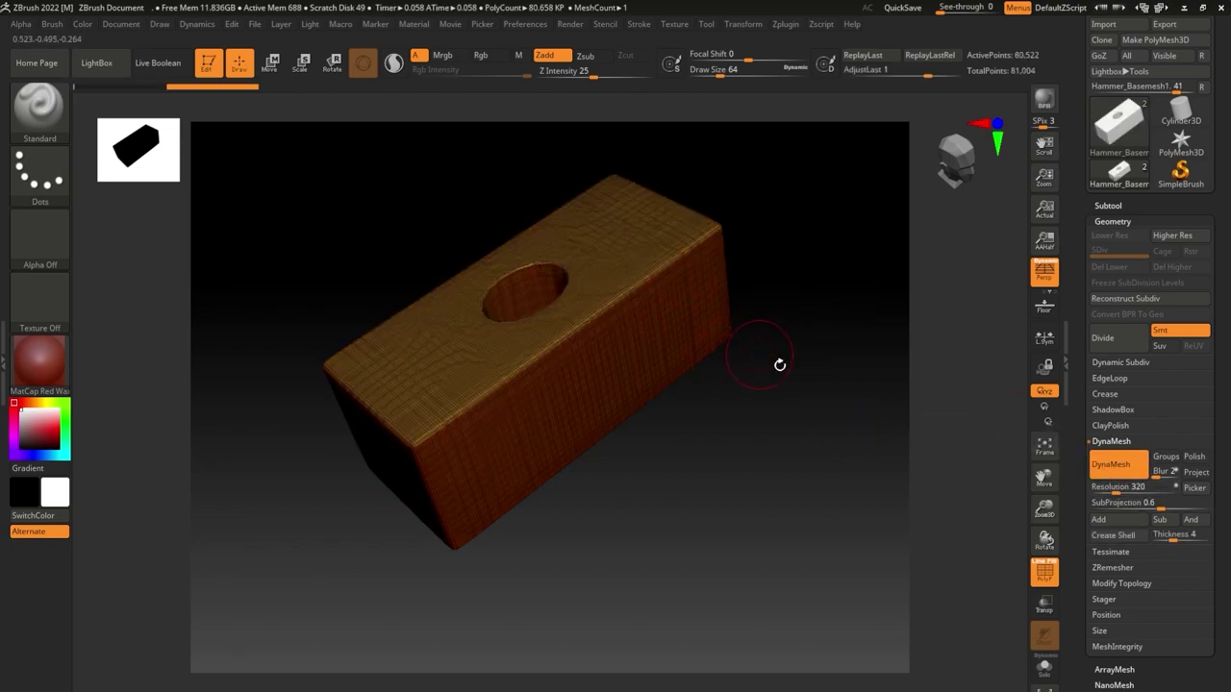
drag(780, 364, 799, 349)
Turn DynaMesh off and divide the head to SDiv 3, about 1.289 million points.
click(1110, 464)
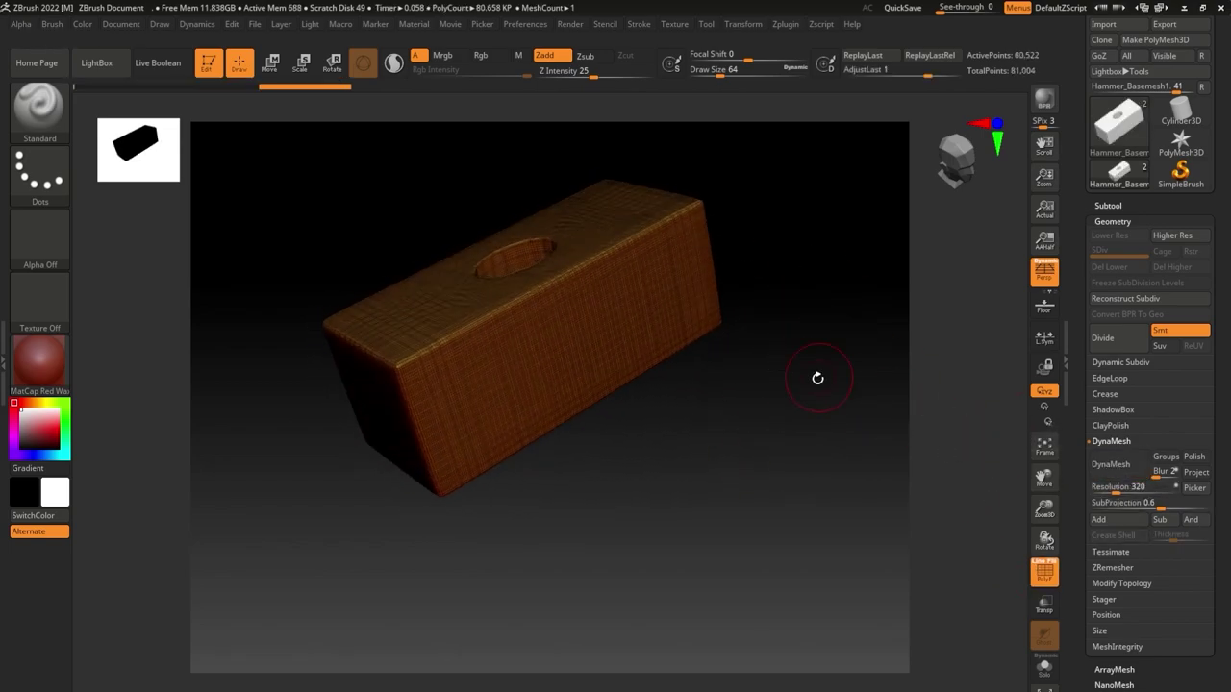
click(1144, 338)
key(ctrl+d)
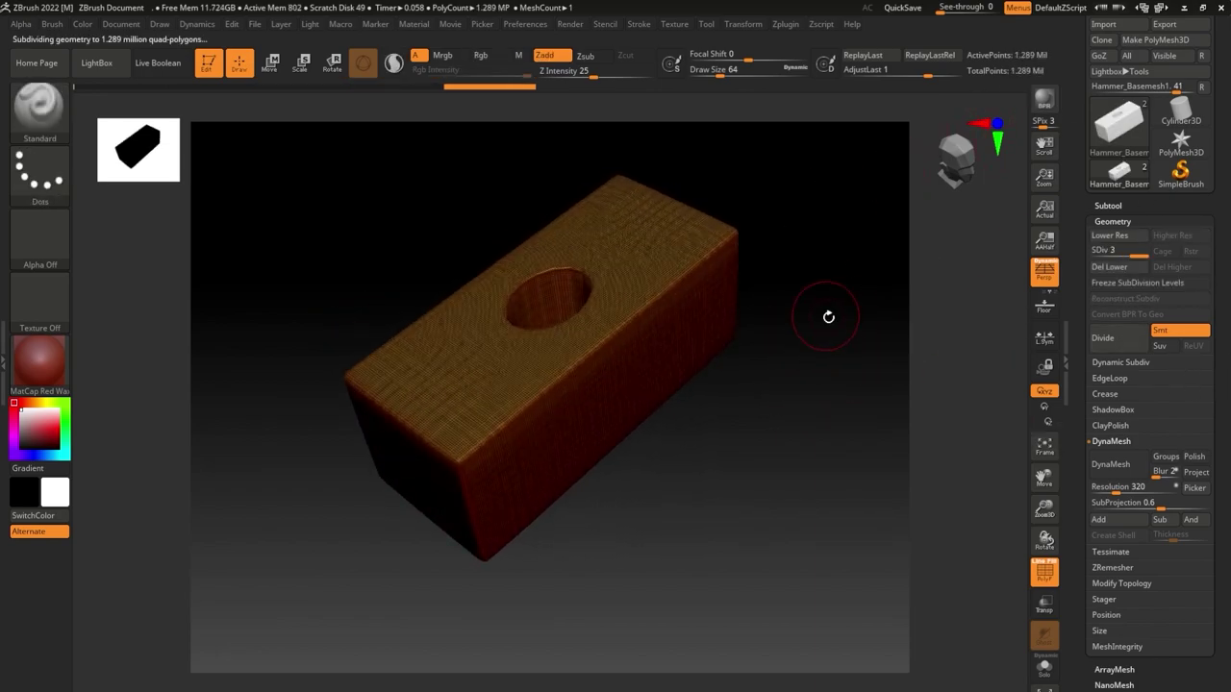
drag(828, 316, 817, 365)
click(1044, 572)
mouse_move(788, 511)
mouse_down()
mouse_move(789, 453)
mouse_move(768, 405)
mouse_up()
click(40, 360)
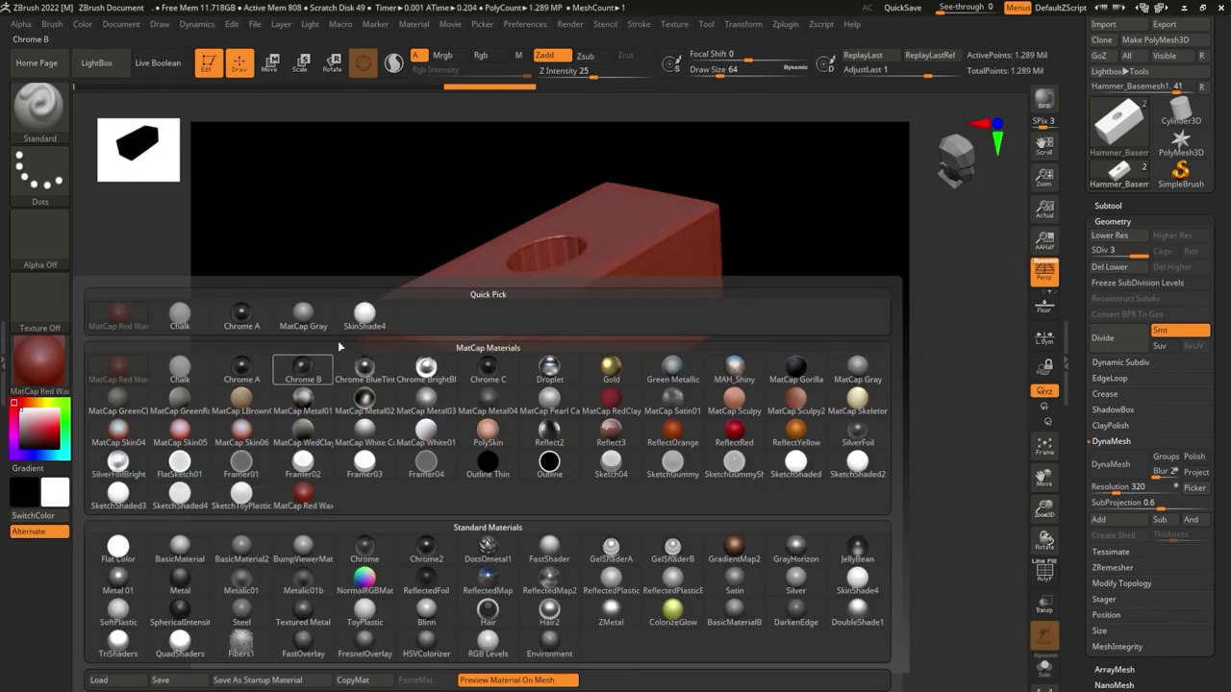
Apply the MatCap Gray material and select the TrimDynamic brush.
click(307, 315)
mouse_move(330, 522)
mouse_down()
mouse_move(374, 549)
mouse_move(349, 568)
mouse_up()
click(40, 108)
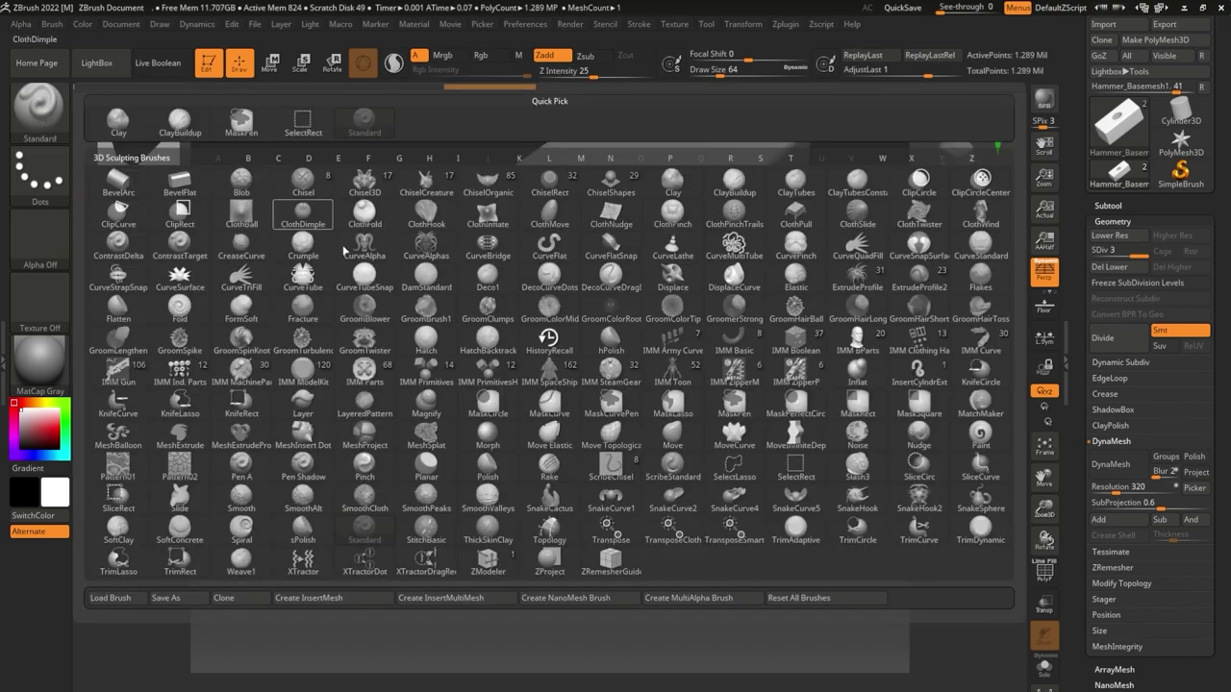
click(979, 549)
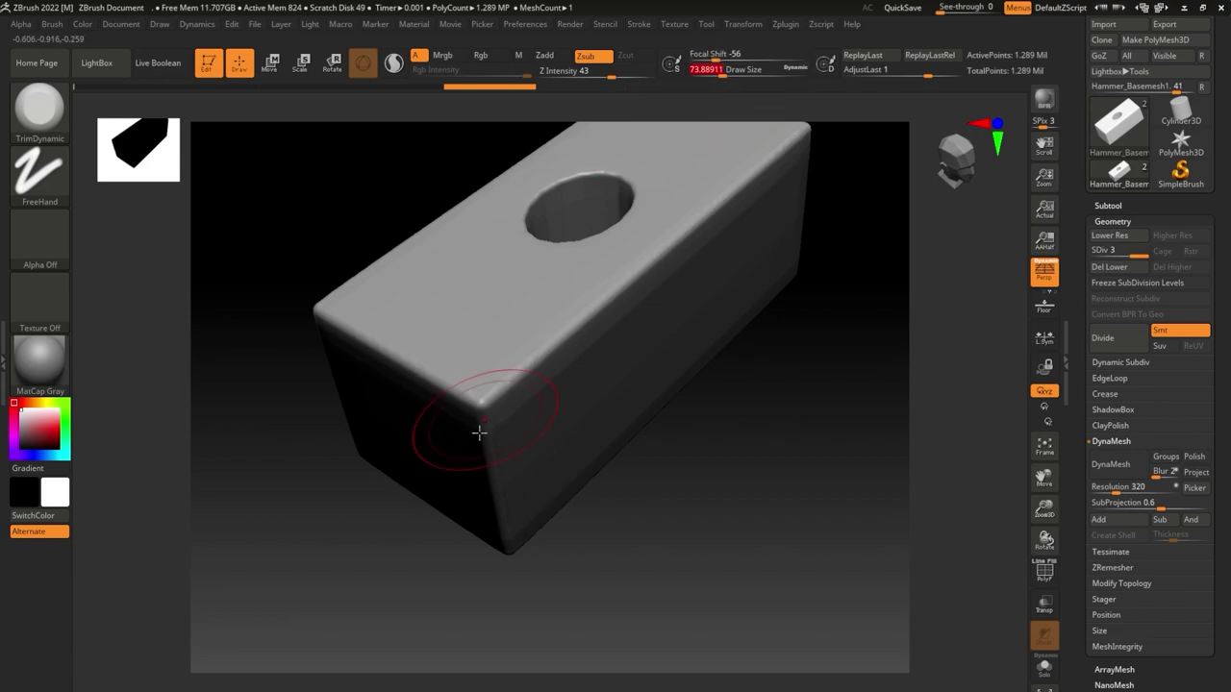
Chip and flatten the front edge of the hammer head with TrimDynamic.
drag(479, 434, 480, 399)
mouse_move(524, 362)
mouse_down()
mouse_move(472, 395)
mouse_move(454, 382)
mouse_up()
mouse_move(620, 478)
mouse_down()
mouse_move(701, 530)
mouse_move(483, 430)
mouse_up()
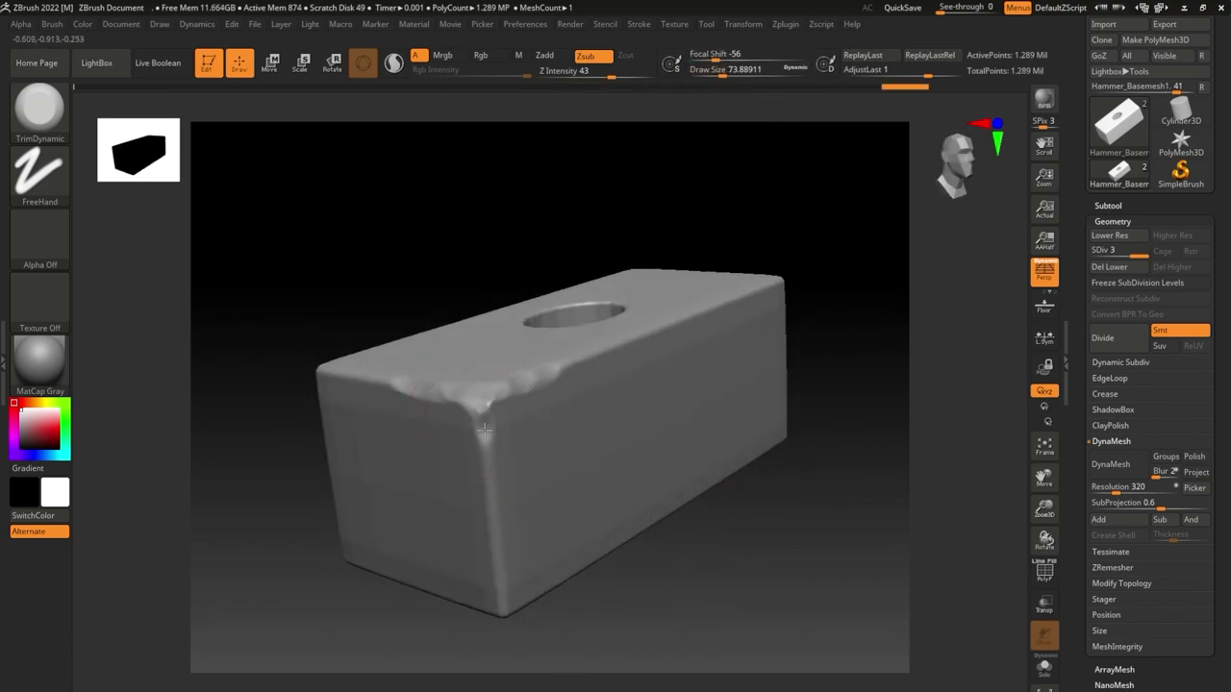
mouse_move(501, 483)
mouse_down()
mouse_move(626, 489)
mouse_move(507, 387)
mouse_move(462, 445)
mouse_up()
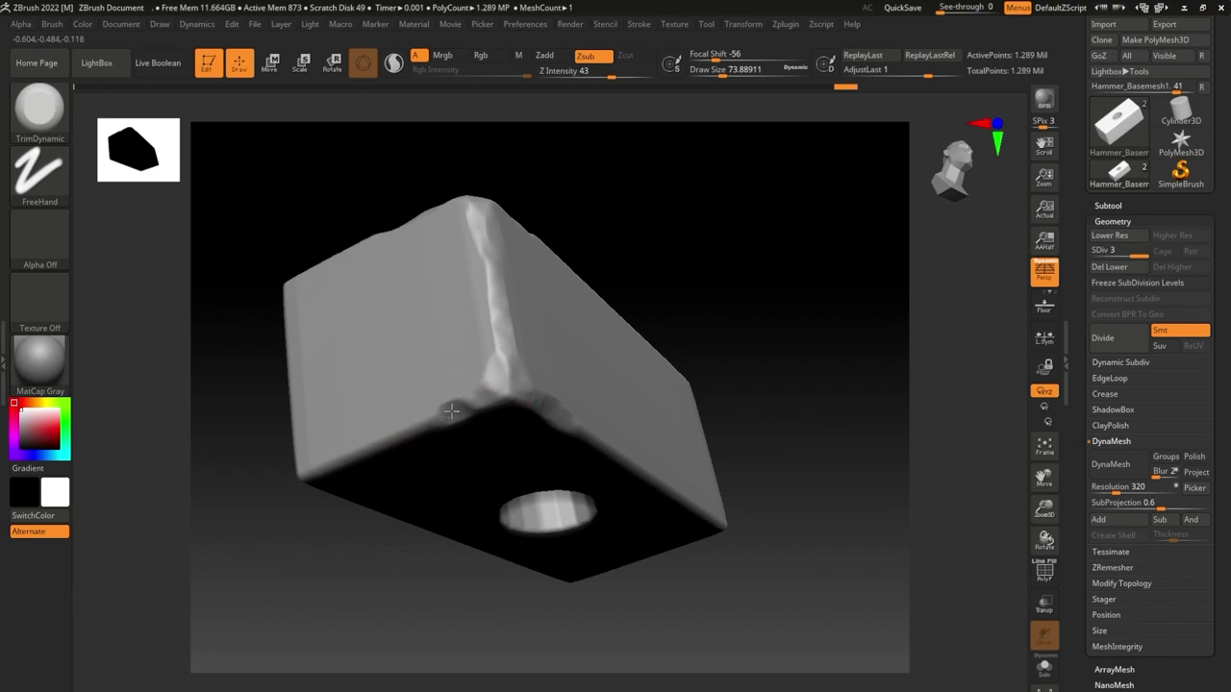
mouse_move(731, 365)
mouse_down()
mouse_move(780, 305)
mouse_move(513, 336)
mouse_move(715, 317)
mouse_move(590, 371)
mouse_up()
mouse_move(716, 298)
mouse_down()
mouse_move(747, 336)
mouse_move(618, 311)
mouse_up()
drag(741, 269, 620, 305)
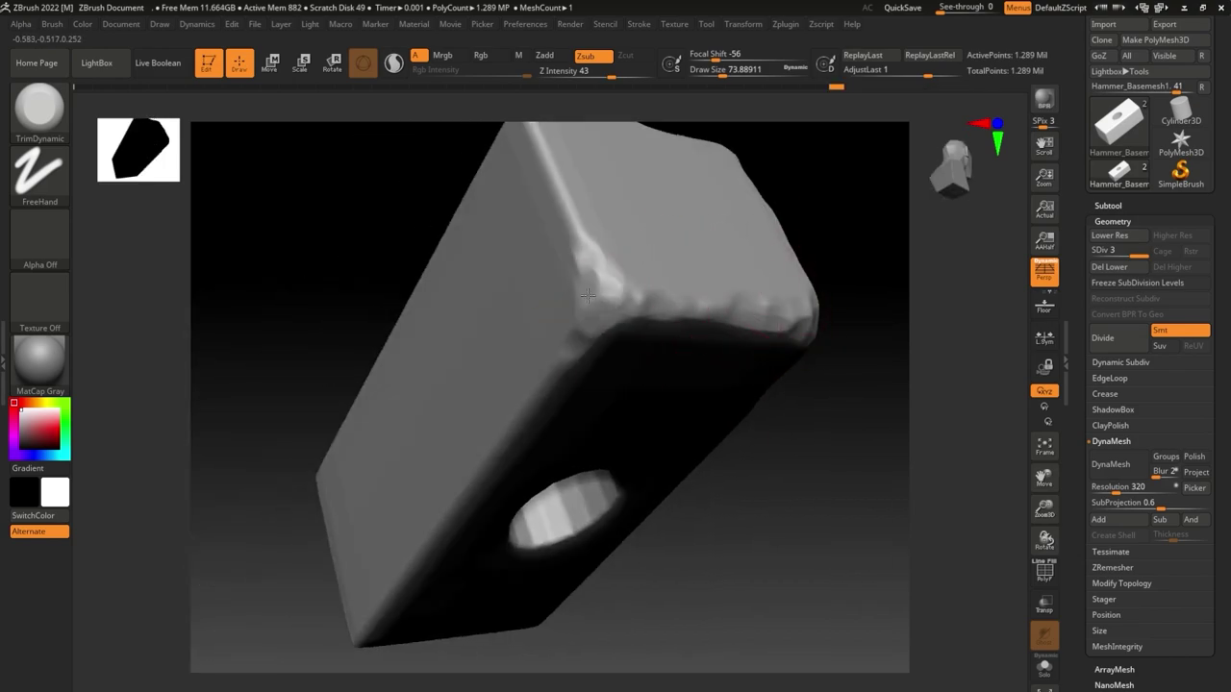
mouse_move(798, 269)
mouse_down()
mouse_move(857, 283)
mouse_move(820, 329)
mouse_move(797, 304)
mouse_up()
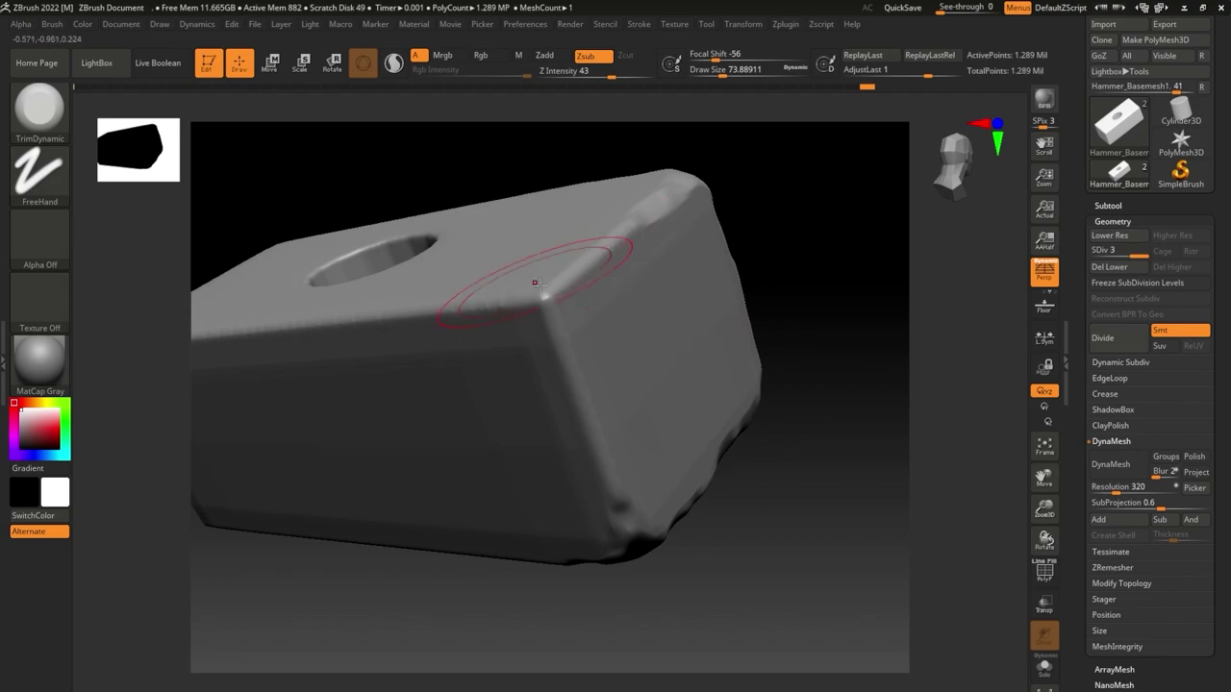
mouse_move(798, 432)
mouse_down()
mouse_move(840, 423)
mouse_move(439, 371)
mouse_up()
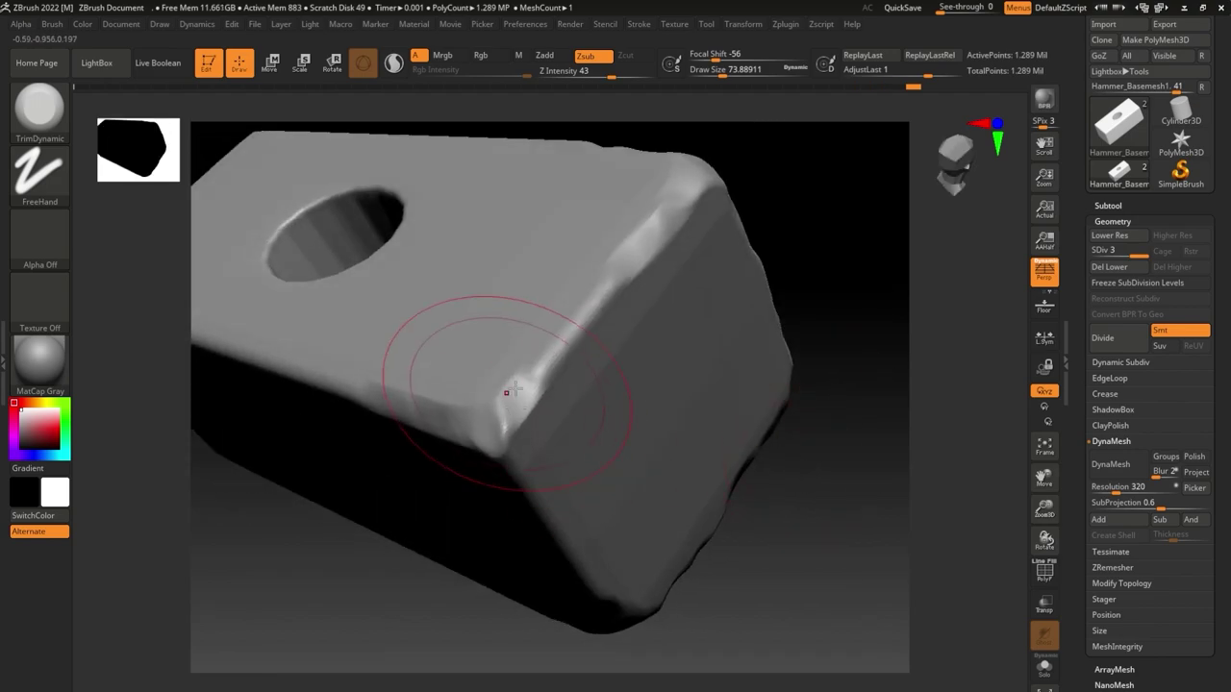
Wear down the long ridge edge and chip the top edges beside the hole.
shift+drag(575, 317, 664, 267)
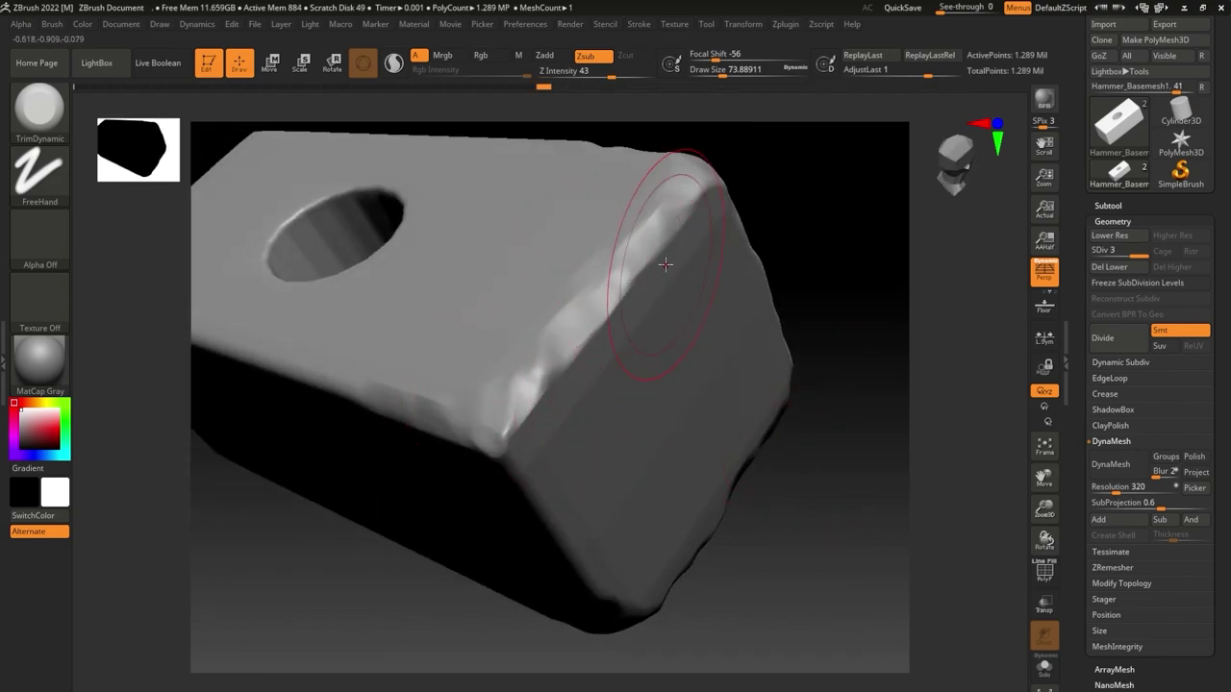
mouse_move(768, 265)
mouse_down()
mouse_move(855, 390)
mouse_move(615, 291)
mouse_up()
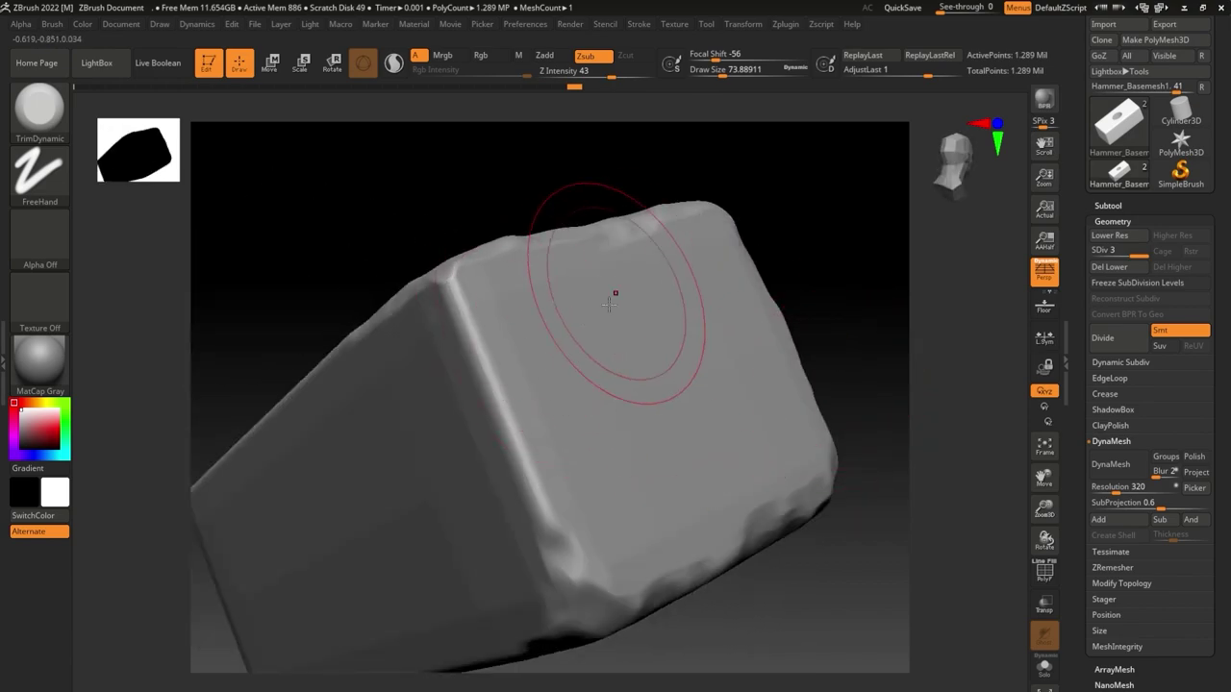
drag(453, 275, 530, 550)
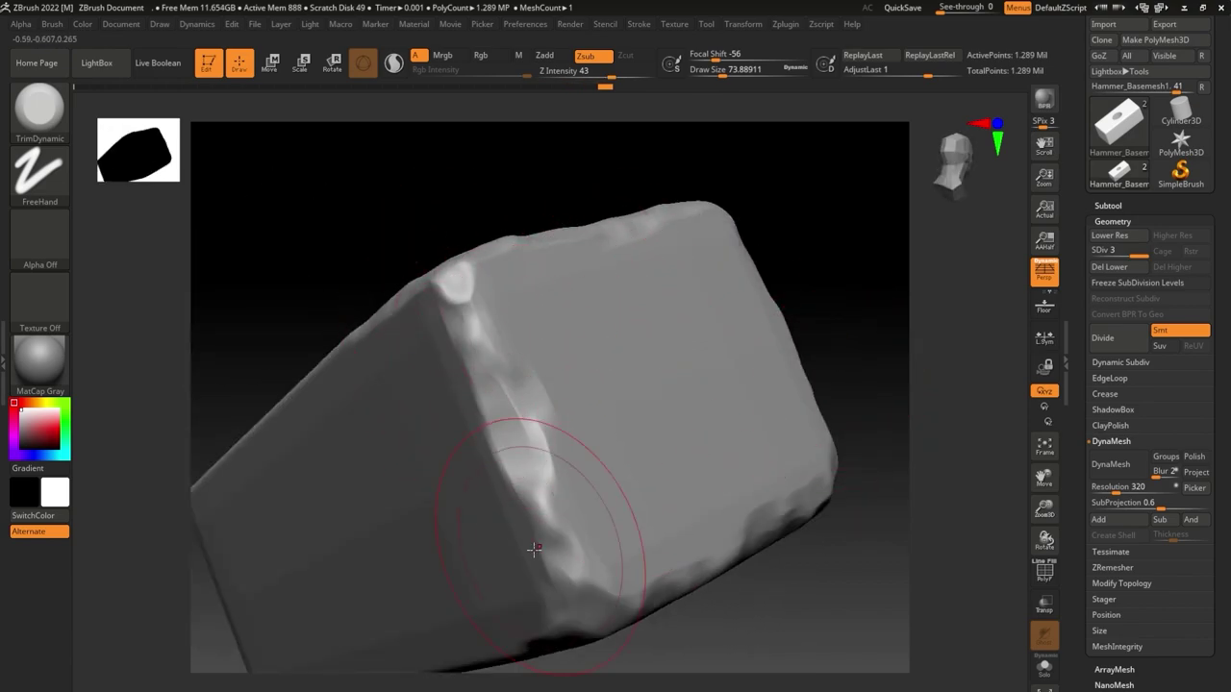
mouse_move(817, 583)
mouse_down()
mouse_move(764, 560)
mouse_move(814, 569)
mouse_move(490, 279)
mouse_up()
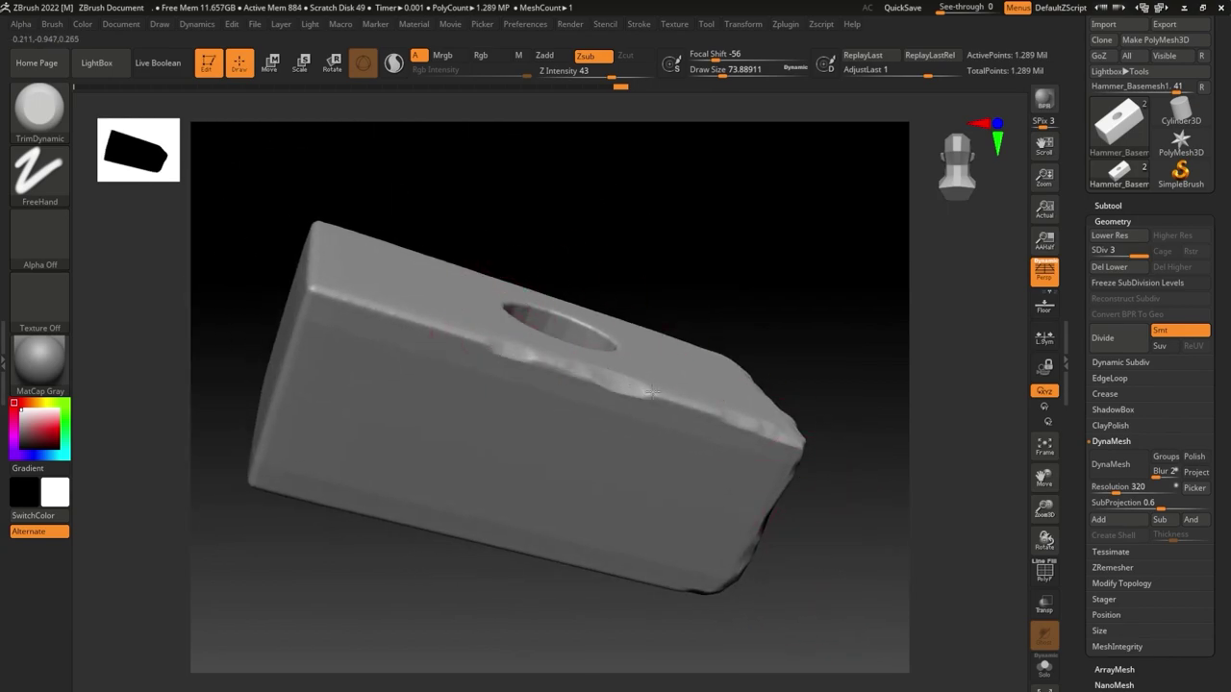
drag(652, 392, 566, 367)
drag(397, 314, 433, 327)
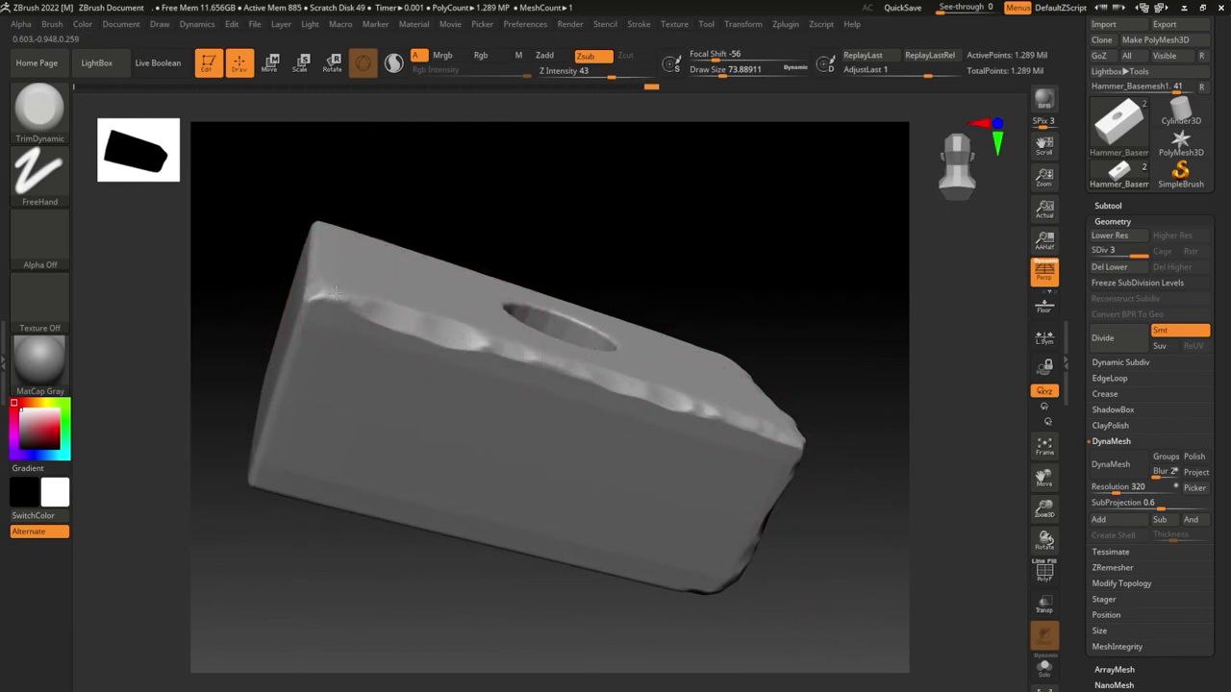
Chip the left ridge edge near the corner and carve a flattened groove along it.
right_drag(335, 292, 323, 289)
right_drag(514, 479, 555, 568)
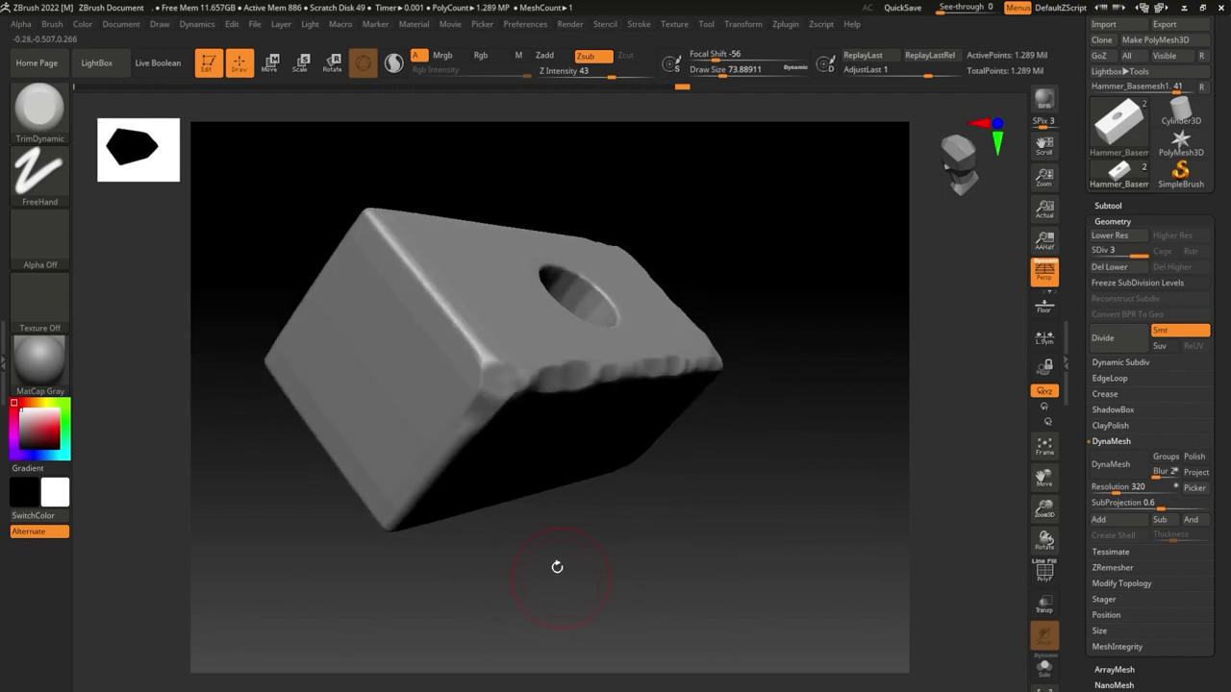
drag(399, 235, 486, 364)
right_drag(311, 202, 545, 332)
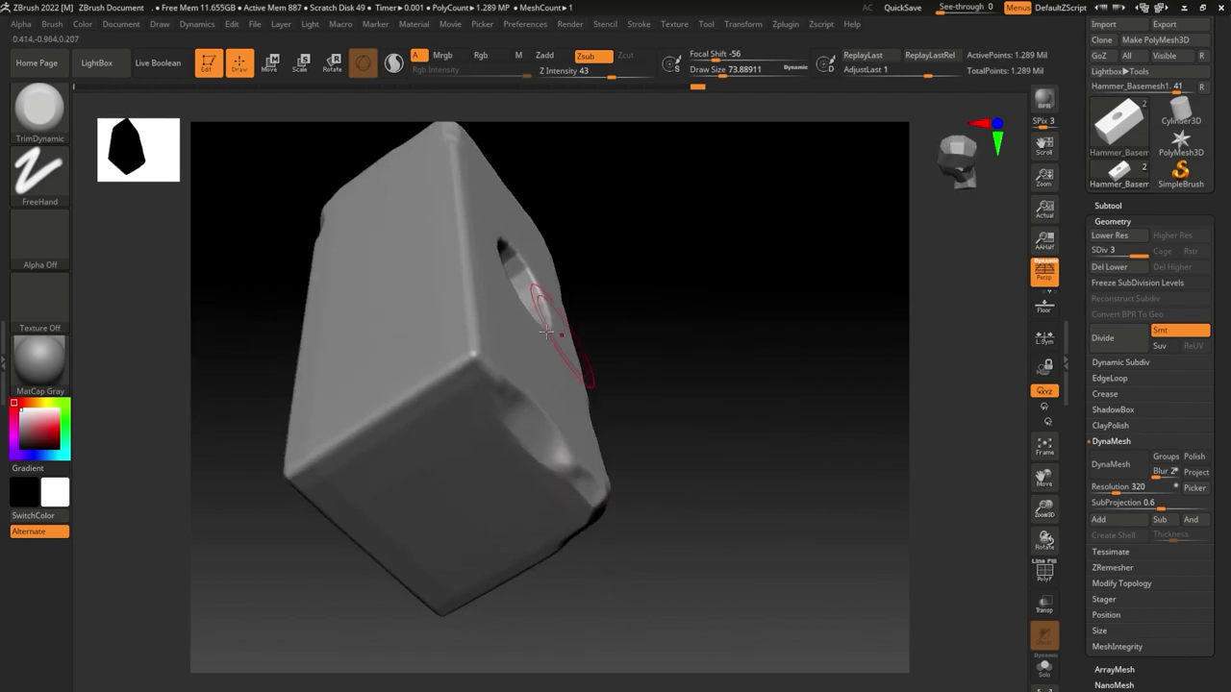
drag(463, 362, 468, 277)
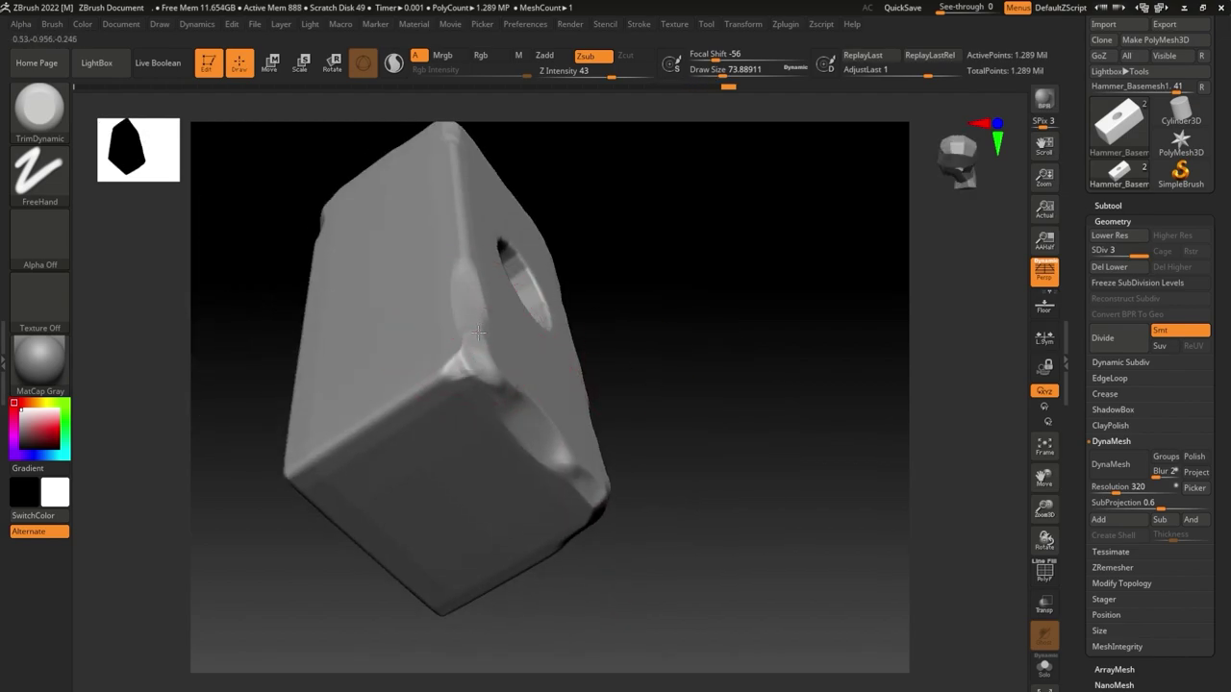
mouse_move(478, 333)
right_down()
mouse_move(626, 480)
mouse_move(556, 516)
mouse_move(506, 393)
mouse_move(472, 481)
mouse_move(602, 420)
mouse_move(599, 430)
right_up()
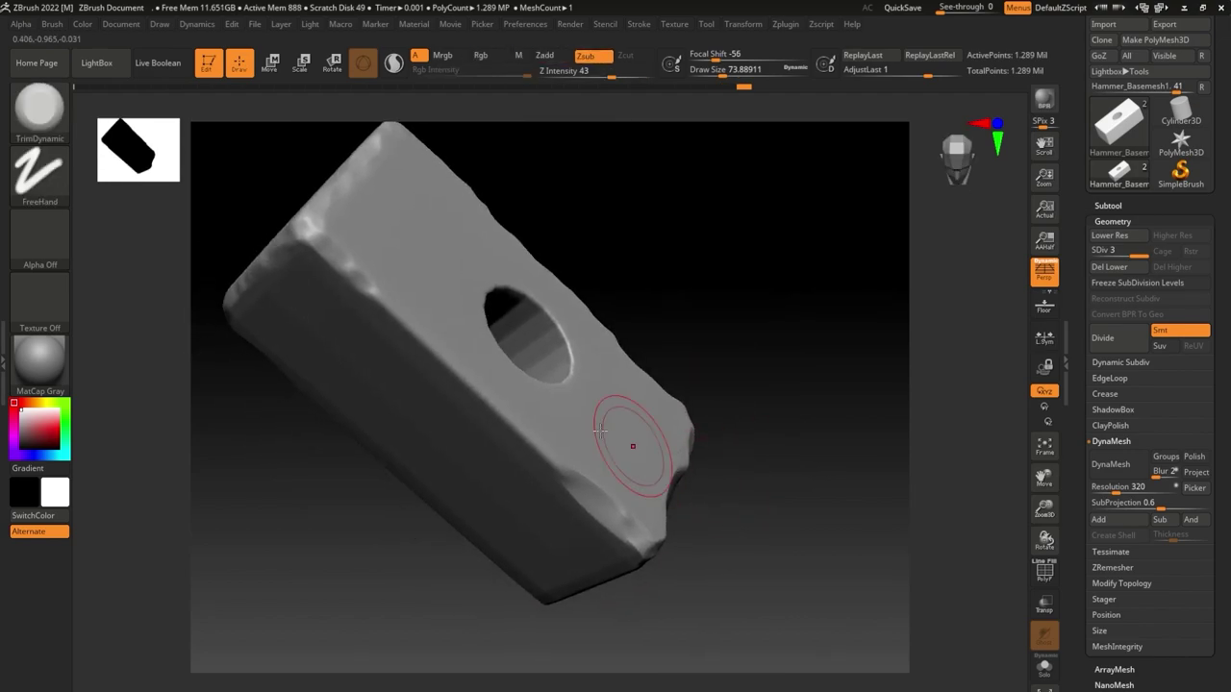
drag(406, 327, 483, 390)
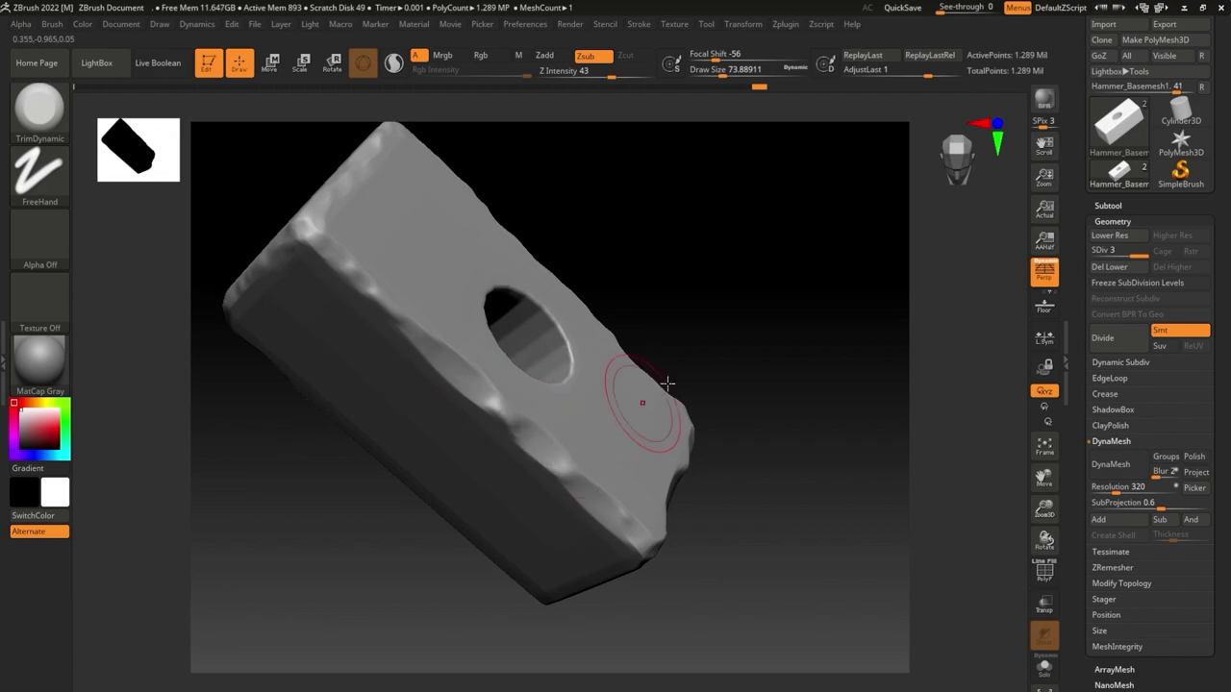
Set Z Intensity to 49 and Draw Size to about 35, then chip the hole's upper rim.
mouse_move(640, 404)
right_down()
mouse_move(715, 294)
mouse_move(735, 300)
mouse_move(731, 310)
mouse_move(406, 247)
right_up()
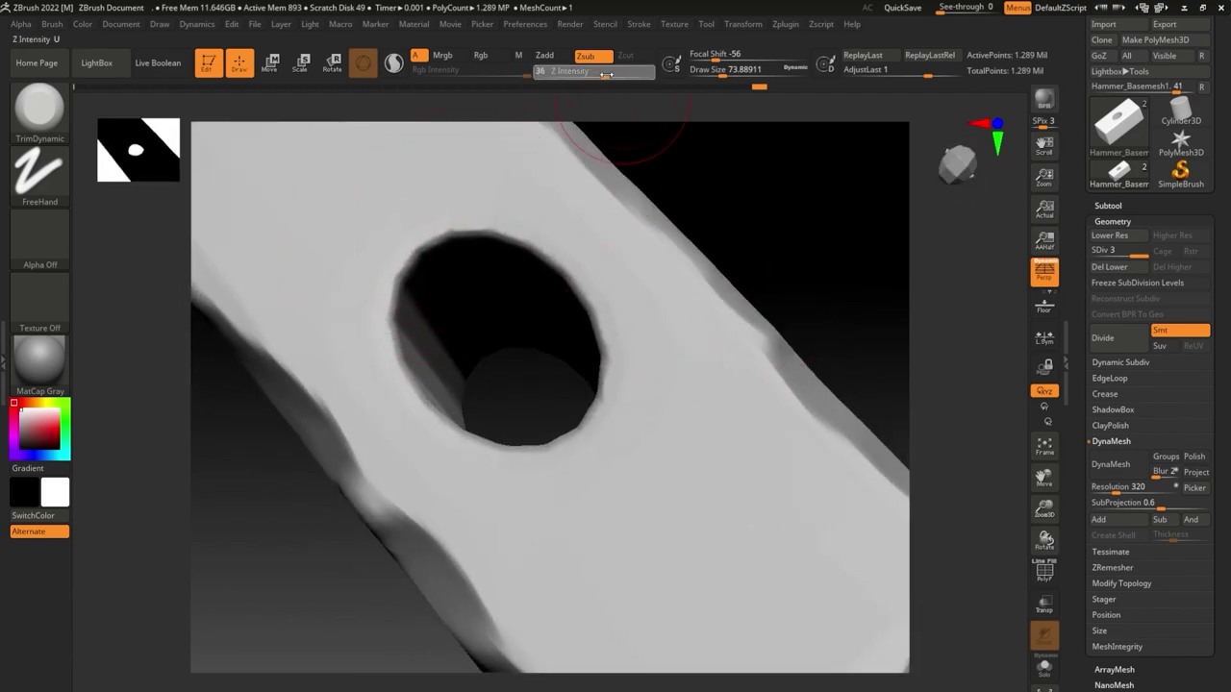
drag(606, 74, 615, 74)
drag(721, 76, 714, 76)
drag(428, 235, 507, 236)
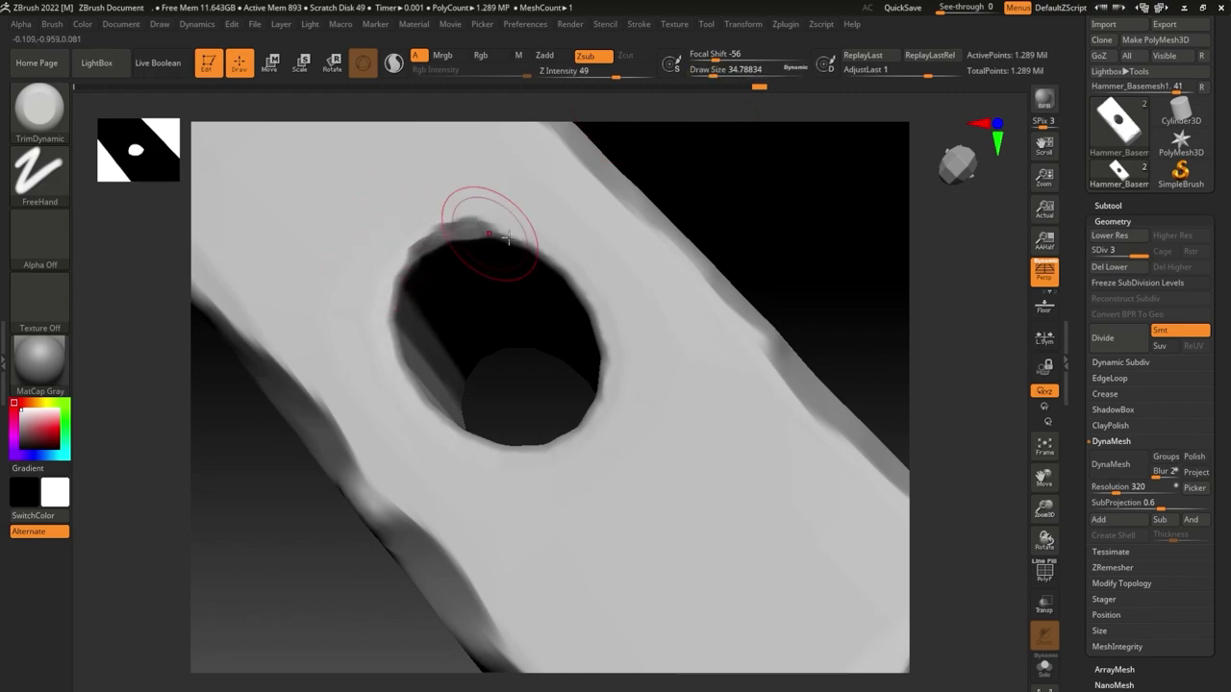
right_drag(664, 234, 595, 319)
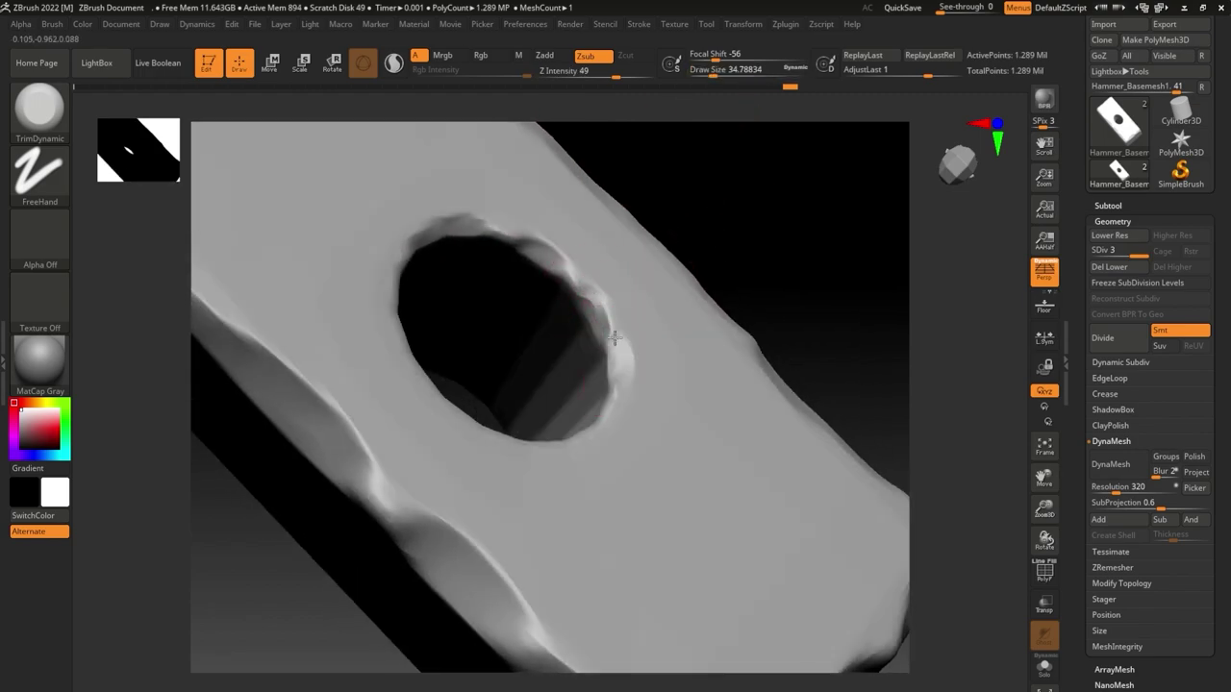
right_drag(587, 433, 645, 413)
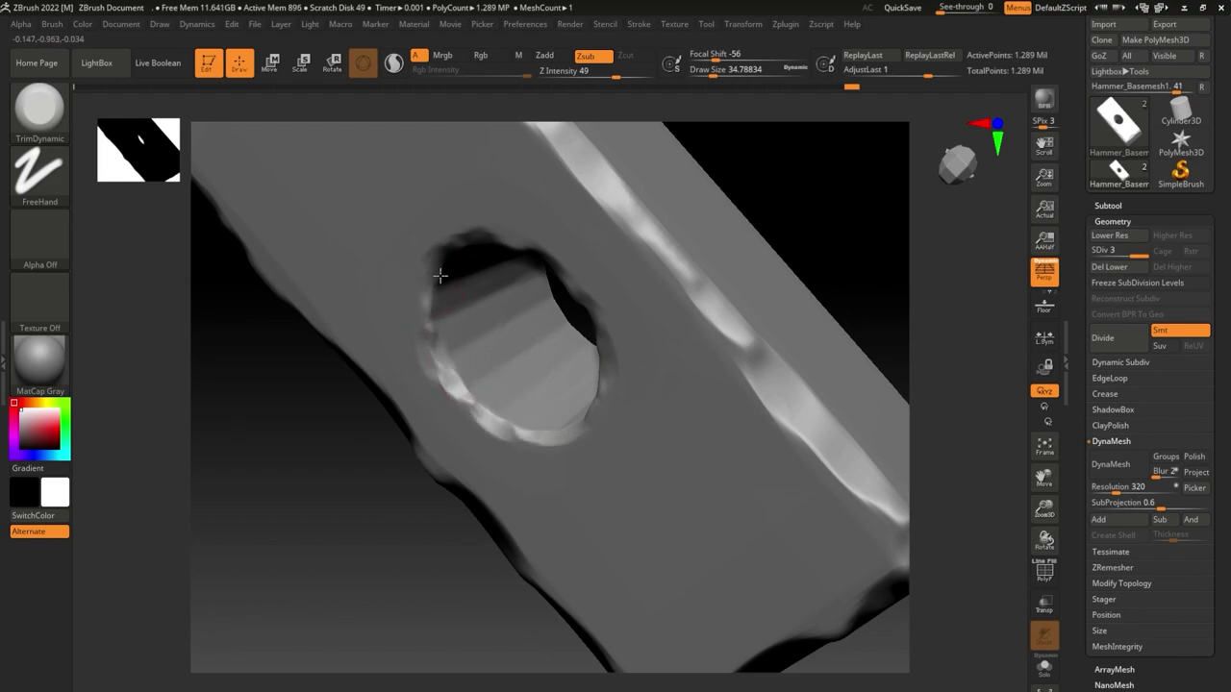
mouse_move(439, 276)
right_down()
mouse_move(816, 160)
mouse_move(757, 159)
mouse_move(792, 214)
mouse_move(776, 217)
mouse_move(798, 201)
mouse_move(783, 242)
mouse_move(810, 272)
mouse_move(460, 340)
right_up()
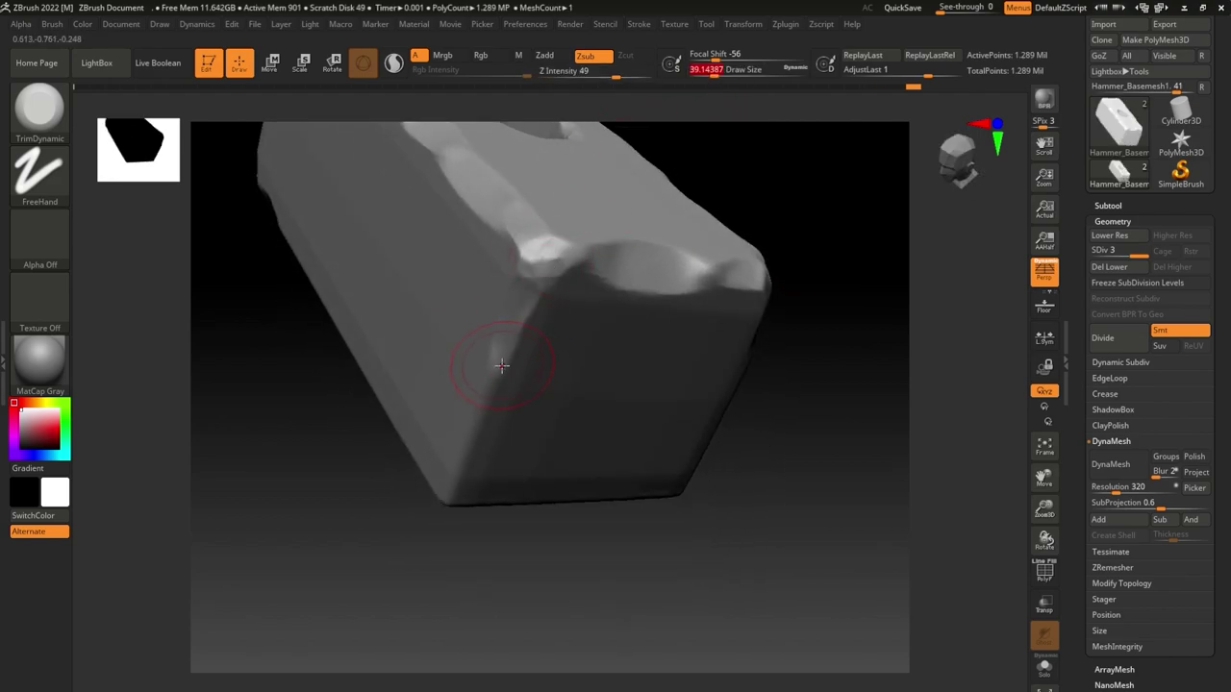
Carve chipped grooves up and down the block's front edges.
mouse_move(471, 447)
mouse_down()
mouse_move(486, 384)
mouse_move(526, 314)
mouse_up()
mouse_move(526, 314)
right_down()
mouse_move(563, 442)
mouse_move(636, 228)
right_up()
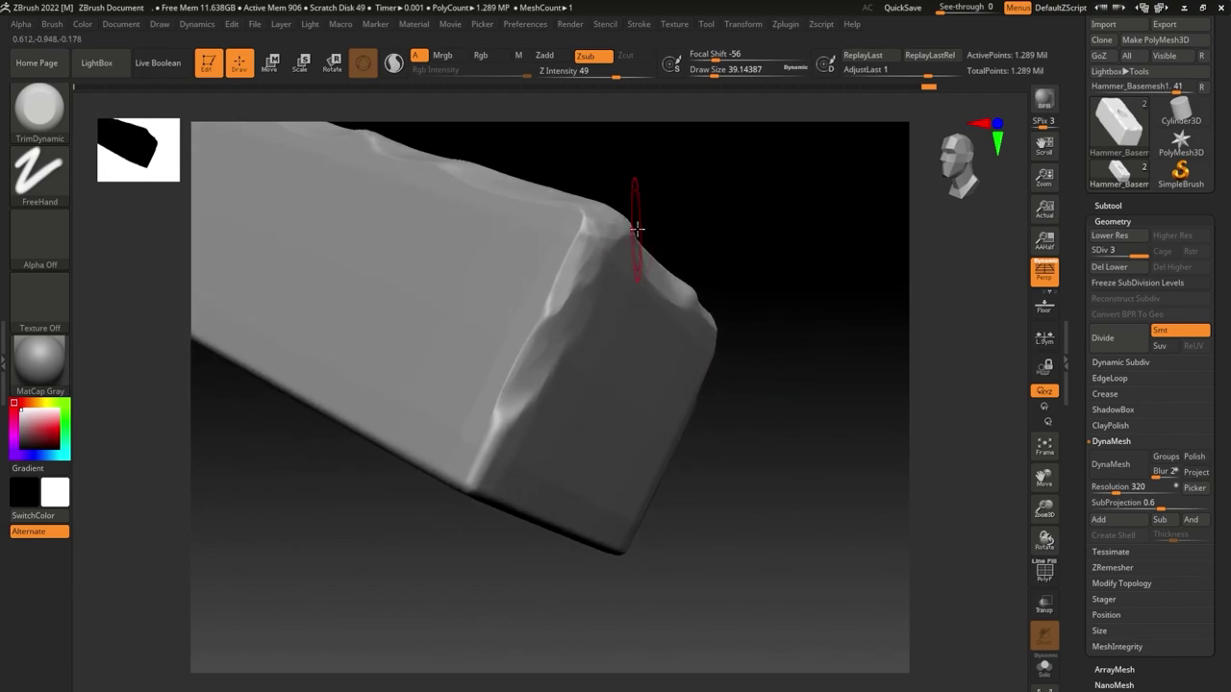
right_drag(522, 426, 469, 485)
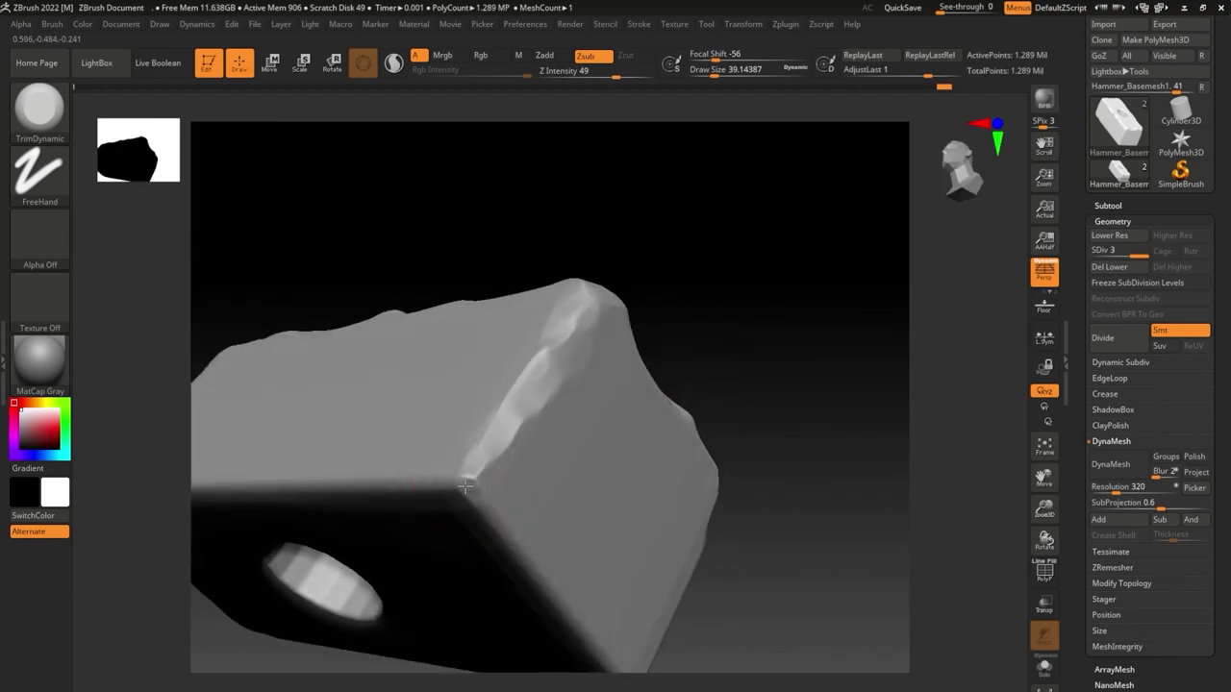
mouse_move(750, 302)
right_down()
mouse_move(802, 285)
mouse_move(822, 293)
mouse_move(824, 269)
mouse_move(764, 558)
mouse_move(736, 484)
mouse_move(620, 376)
mouse_move(586, 385)
right_up()
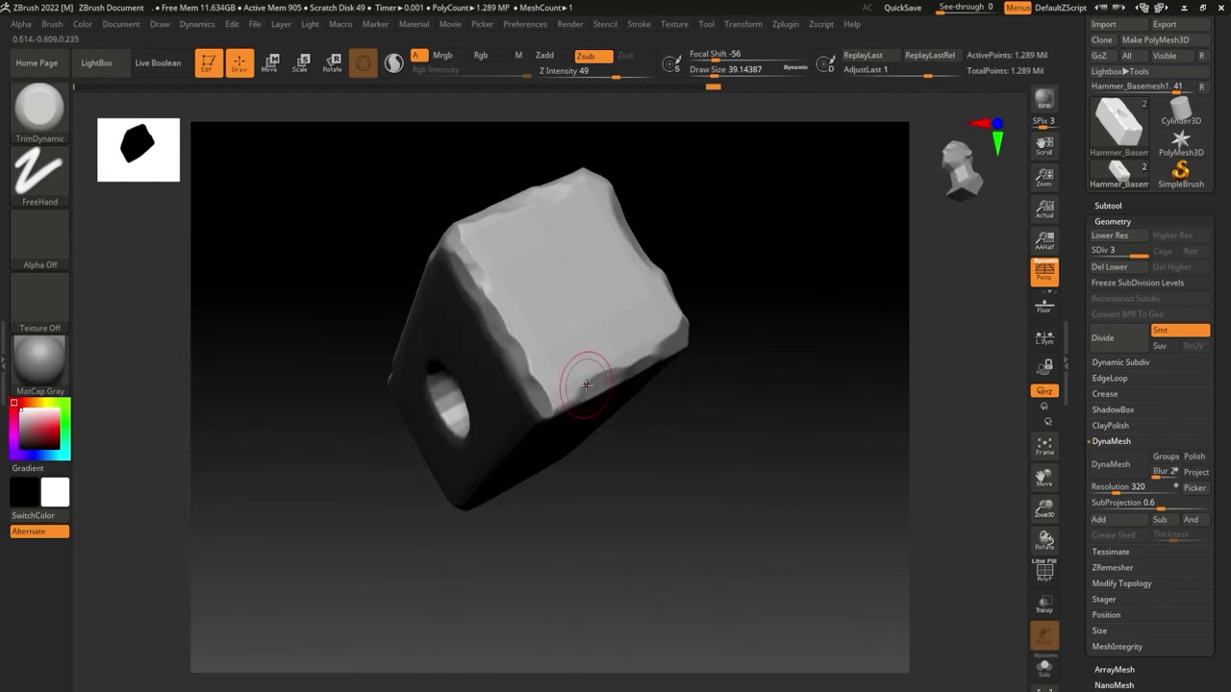
mouse_move(684, 430)
right_down()
mouse_move(542, 404)
mouse_move(673, 327)
mouse_move(802, 295)
mouse_move(721, 251)
right_up()
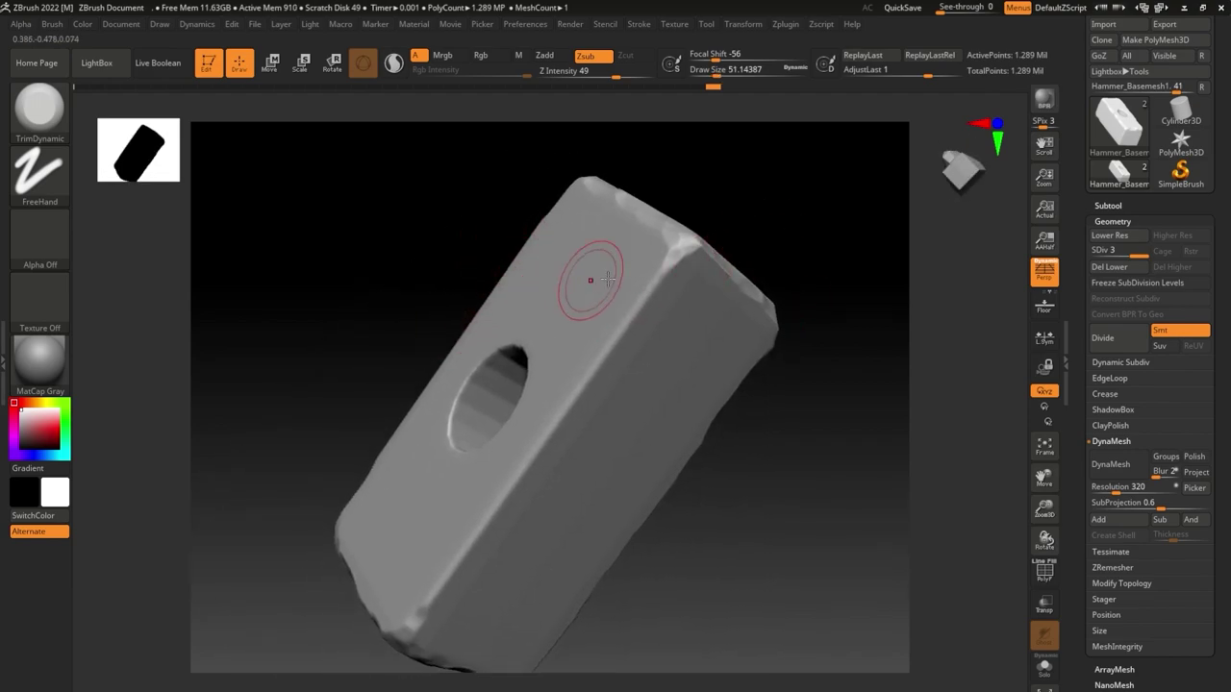
drag(585, 368, 416, 630)
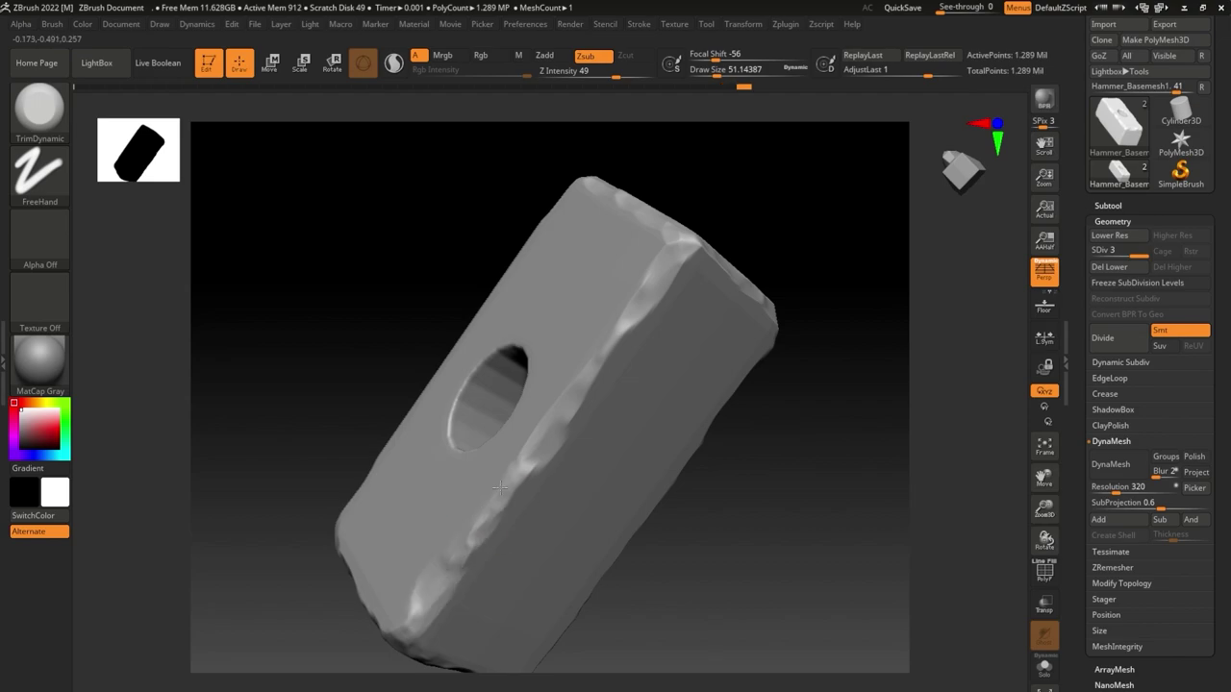
mouse_move(769, 476)
mouse_down()
mouse_move(808, 453)
mouse_move(665, 462)
mouse_move(686, 472)
mouse_move(425, 370)
mouse_move(452, 447)
mouse_move(575, 331)
mouse_up()
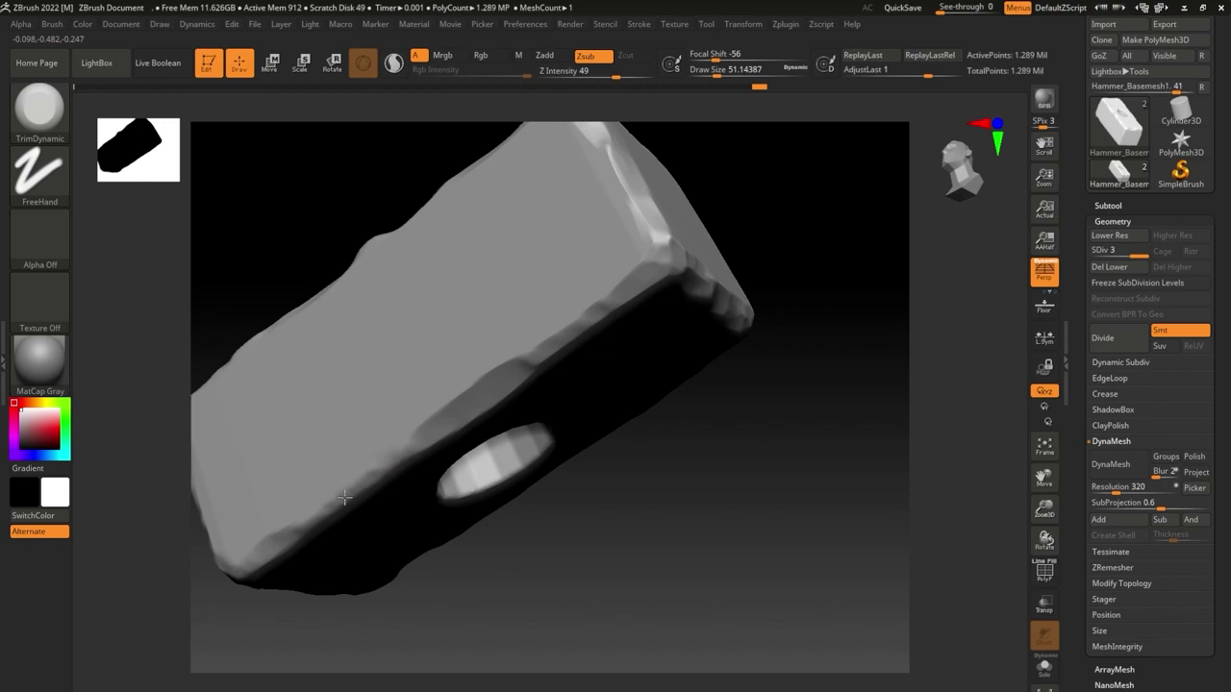
mouse_move(734, 466)
mouse_down()
mouse_move(730, 314)
mouse_move(789, 263)
mouse_move(816, 327)
mouse_move(741, 203)
mouse_move(737, 324)
mouse_move(703, 368)
mouse_move(843, 279)
mouse_move(673, 357)
mouse_up()
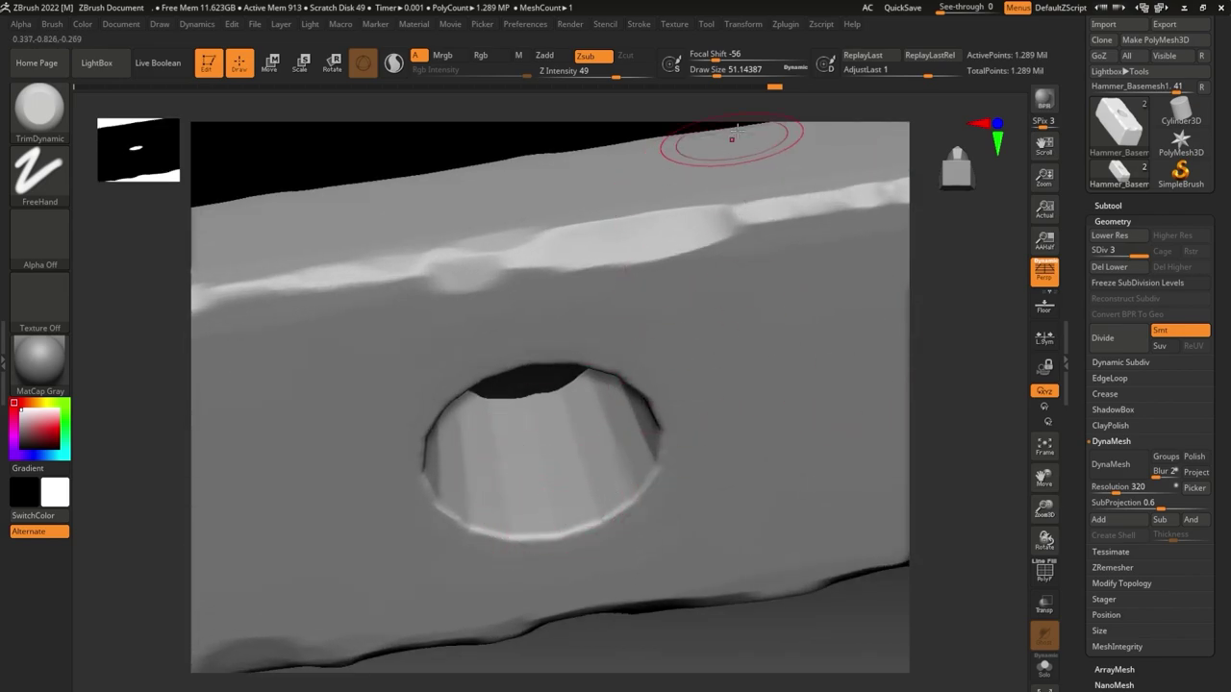
Shrink the brush to about 17 and add finer nicks around the hole's lower rim.
key(bracketleft)
key(bracketleft)
key(bracketleft)
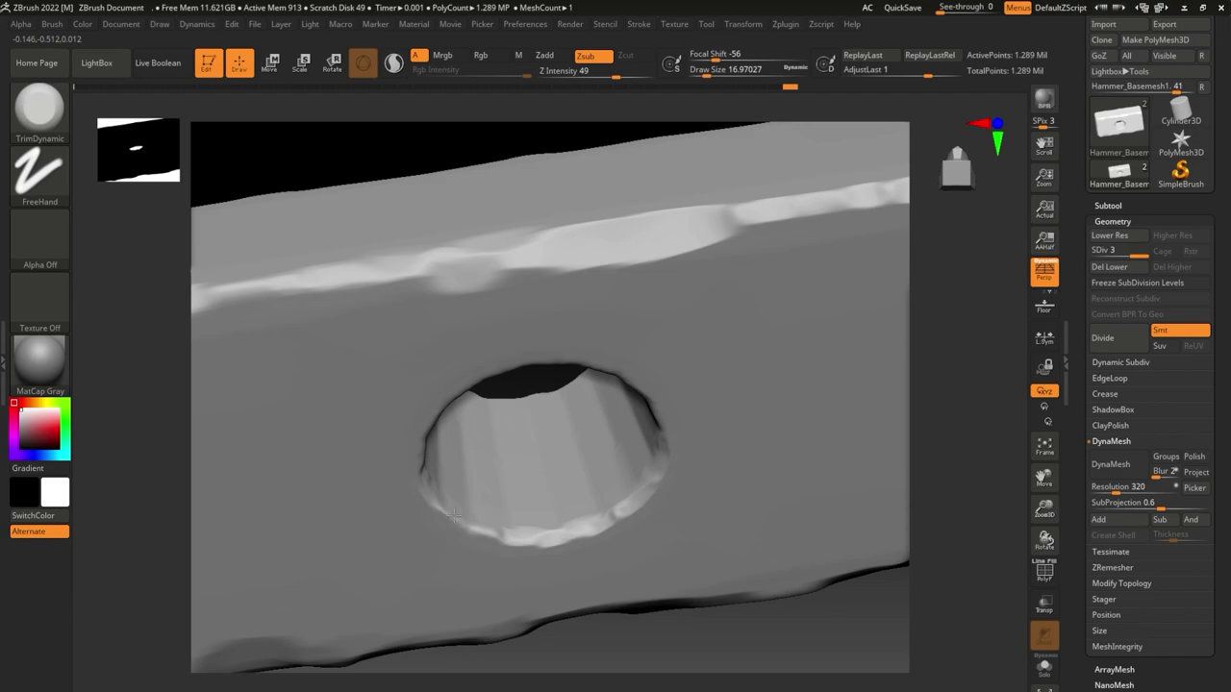
drag(673, 627, 405, 385)
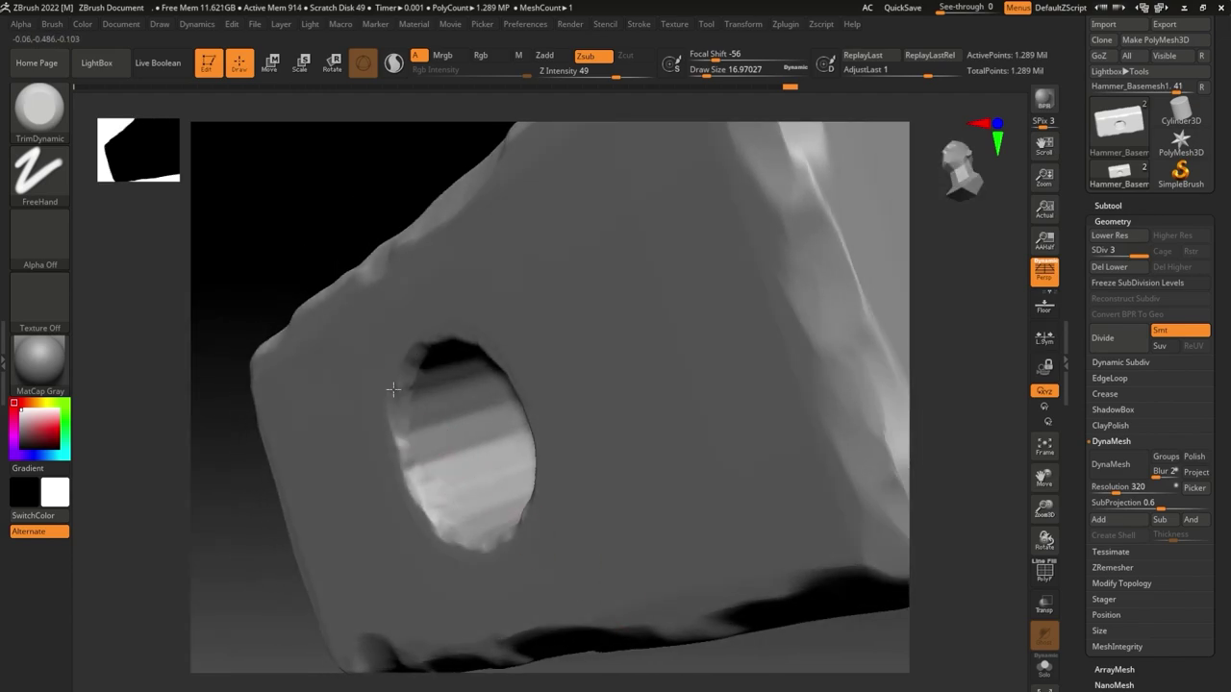
drag(761, 651, 470, 333)
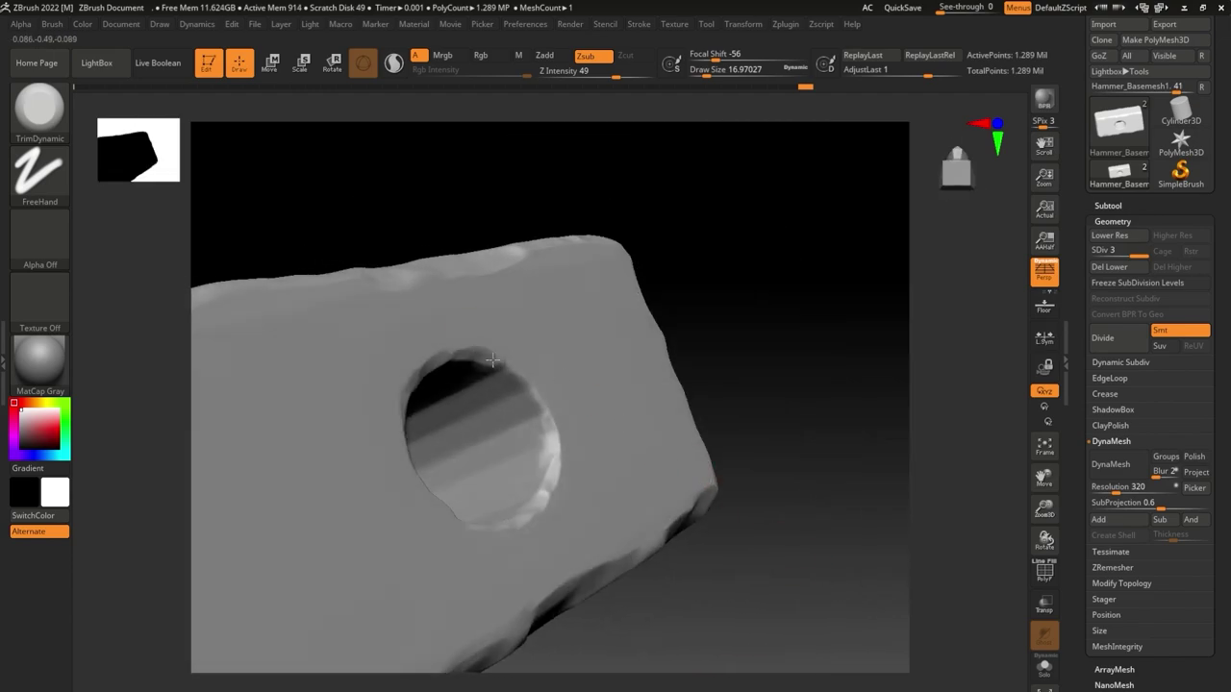
mouse_move(748, 346)
mouse_down()
mouse_move(844, 497)
mouse_move(650, 560)
mouse_up()
click(40, 110)
Use ClayBuildup at size 87, intensity 31 to build up and smooth the head's left end.
click(316, 352)
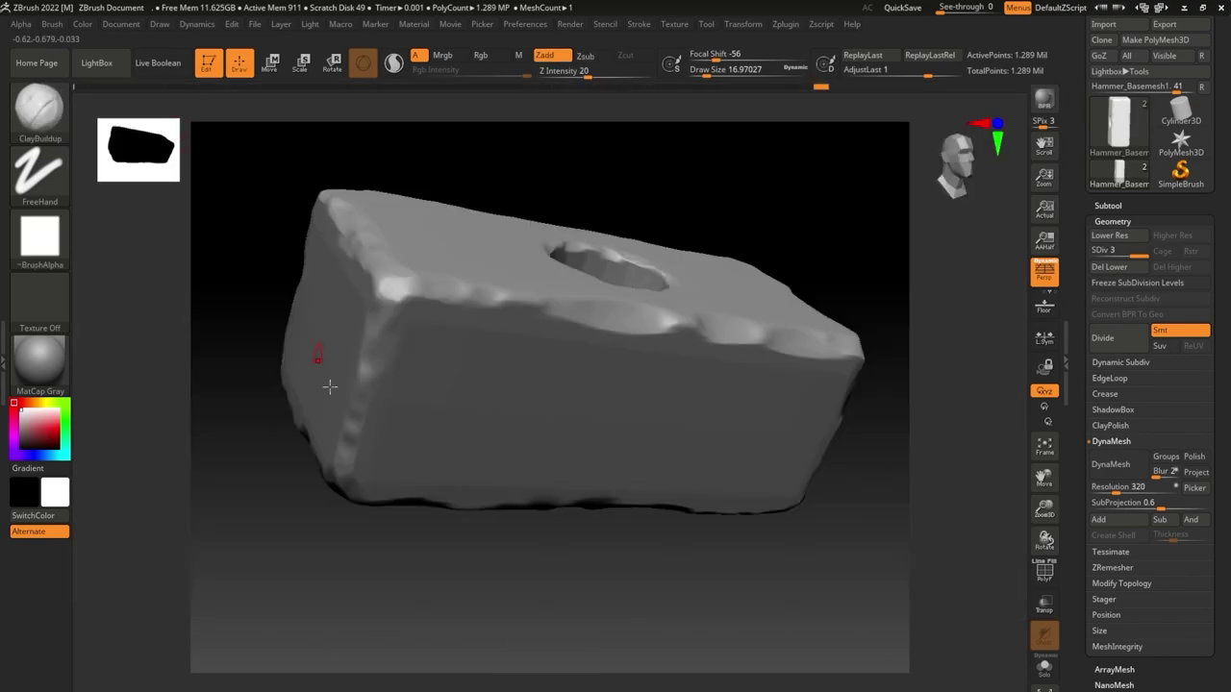
drag(707, 70, 728, 70)
drag(562, 76, 577, 76)
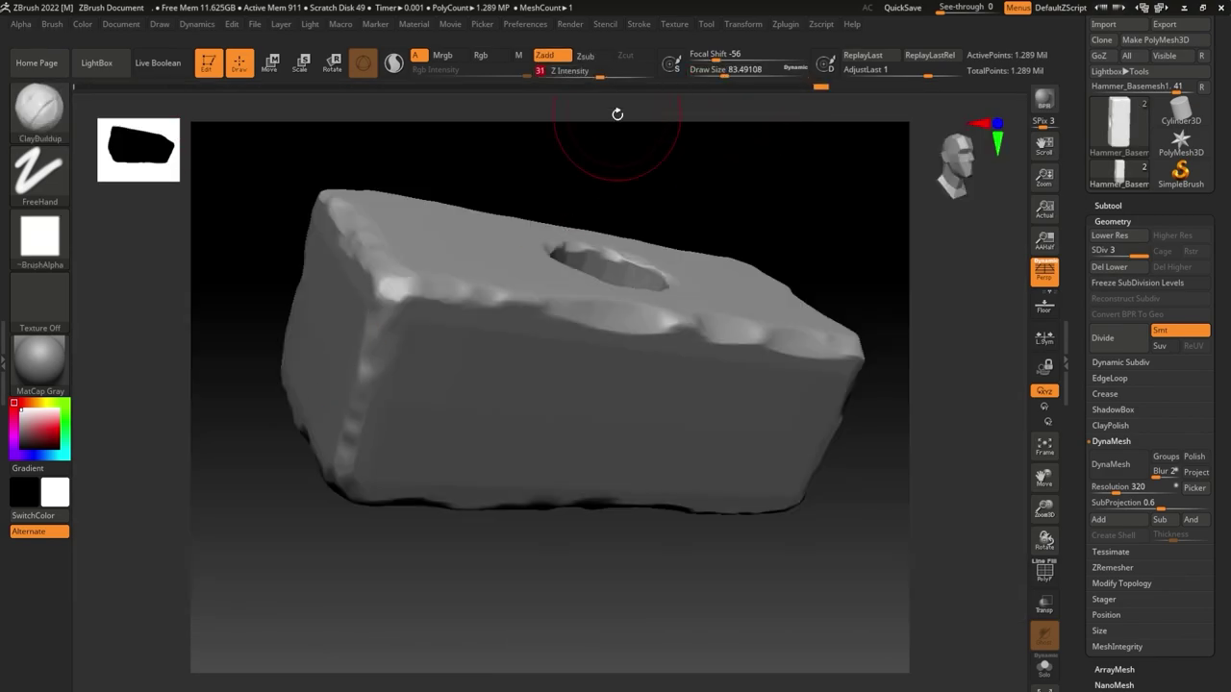
drag(500, 596, 472, 515)
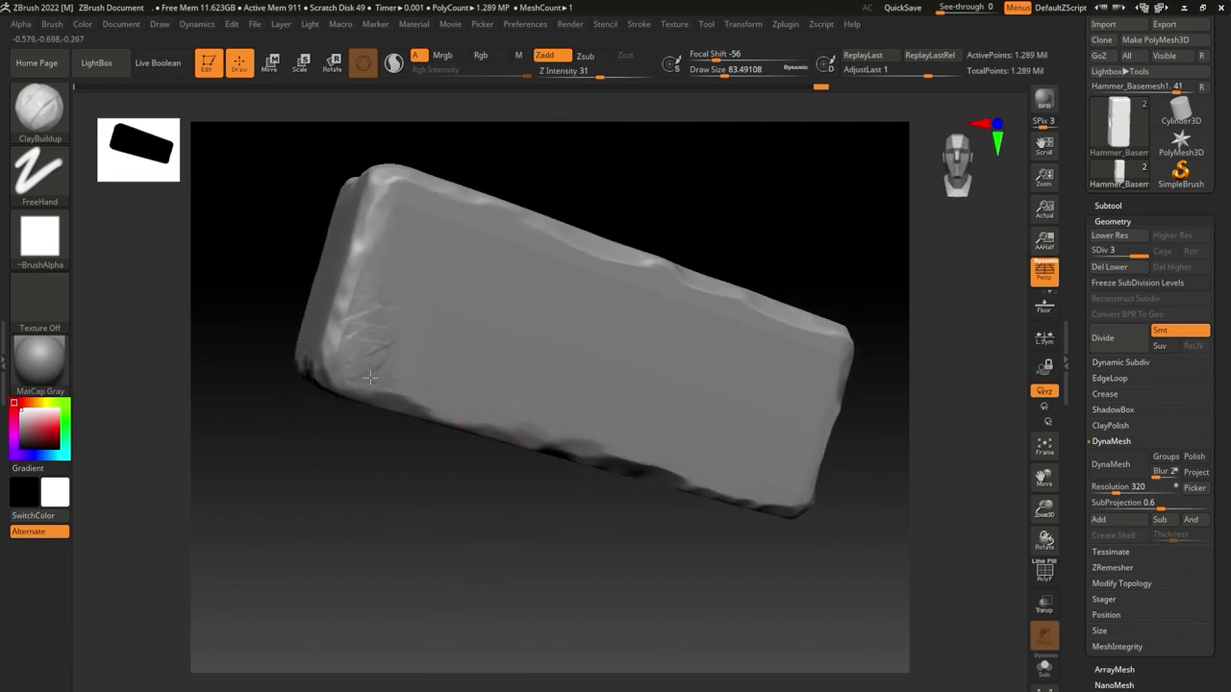
mouse_move(369, 378)
mouse_down()
mouse_move(357, 330)
mouse_move(365, 356)
mouse_move(375, 308)
mouse_move(365, 376)
mouse_up()
right_drag(366, 375, 360, 380)
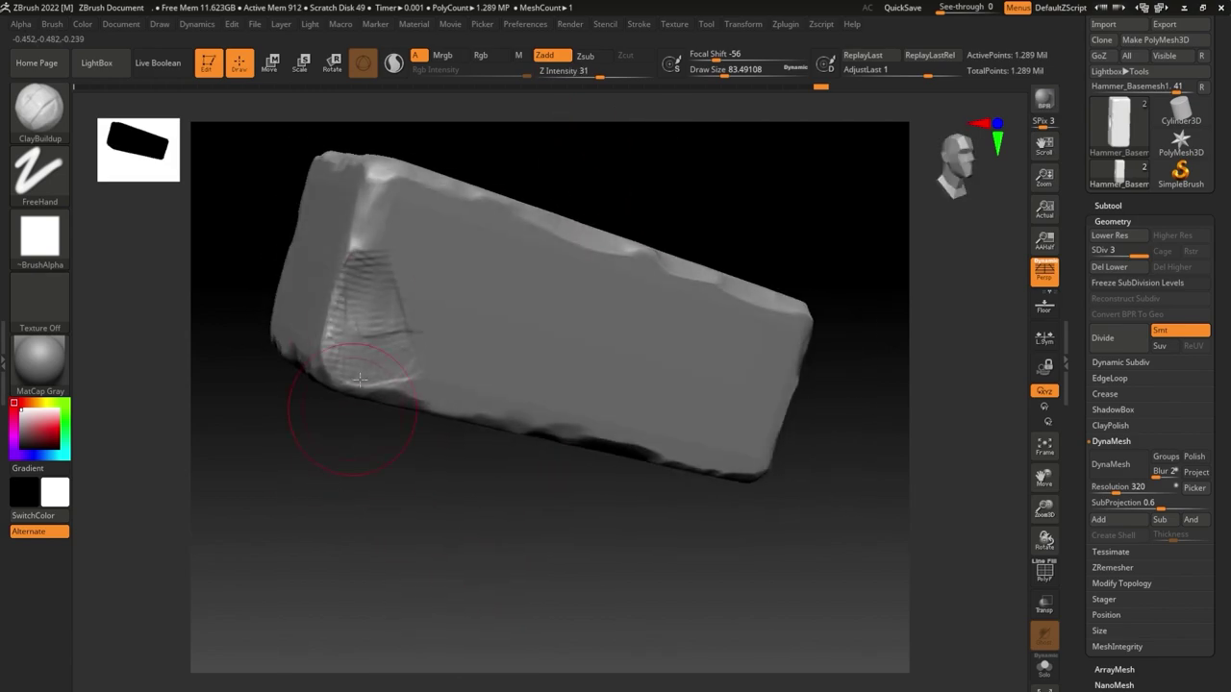
shift+drag(359, 317, 404, 332)
mouse_move(376, 445)
mouse_down()
mouse_move(379, 478)
mouse_move(266, 316)
mouse_move(301, 295)
mouse_up()
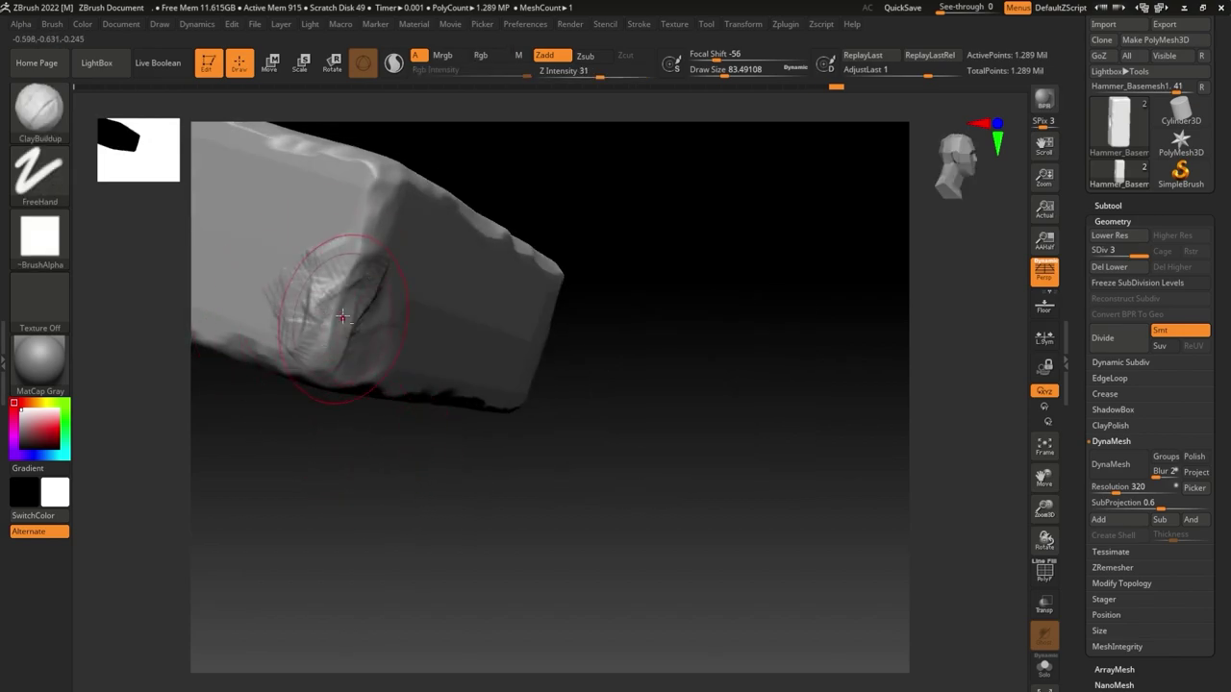
shift+drag(290, 300, 337, 289)
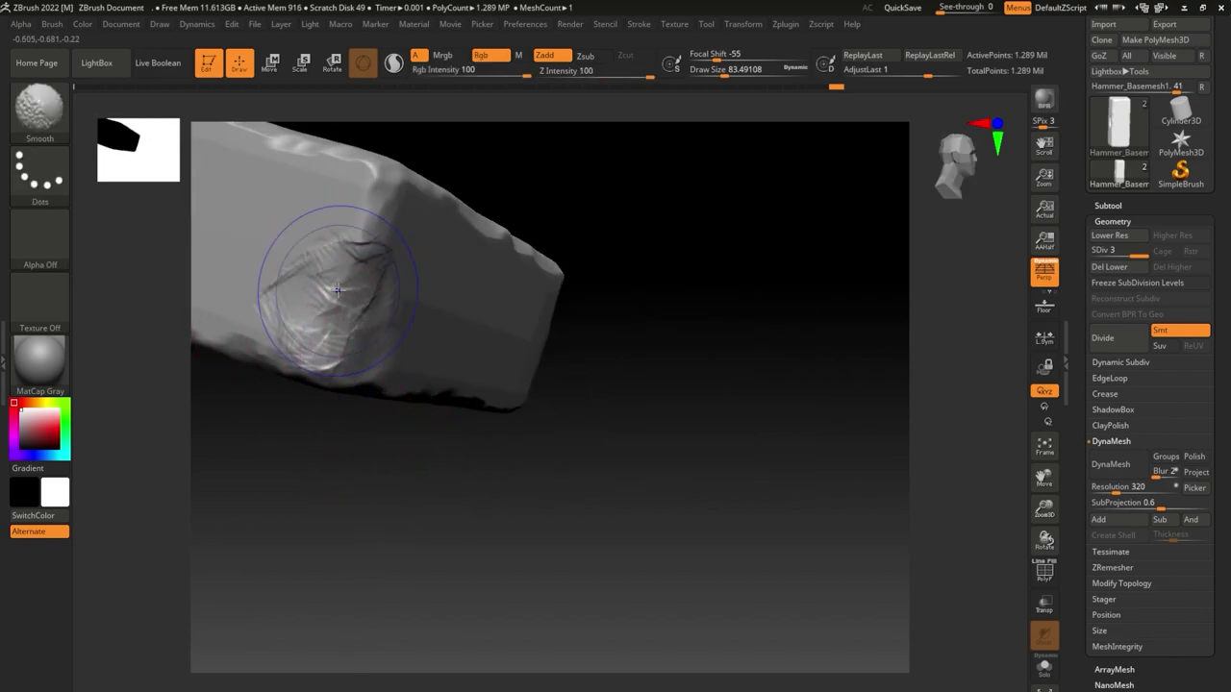
Build up and smooth the front edge, then lower the intensity slightly and check the top.
mouse_move(417, 395)
mouse_down()
mouse_move(432, 510)
mouse_move(418, 440)
mouse_move(514, 544)
mouse_move(528, 530)
mouse_move(538, 541)
mouse_move(522, 574)
mouse_move(488, 578)
mouse_move(495, 568)
mouse_up()
mouse_move(567, 308)
mouse_down()
mouse_move(572, 385)
mouse_move(491, 356)
mouse_up()
mouse_move(524, 318)
mouse_down()
mouse_move(510, 329)
mouse_move(558, 308)
mouse_up()
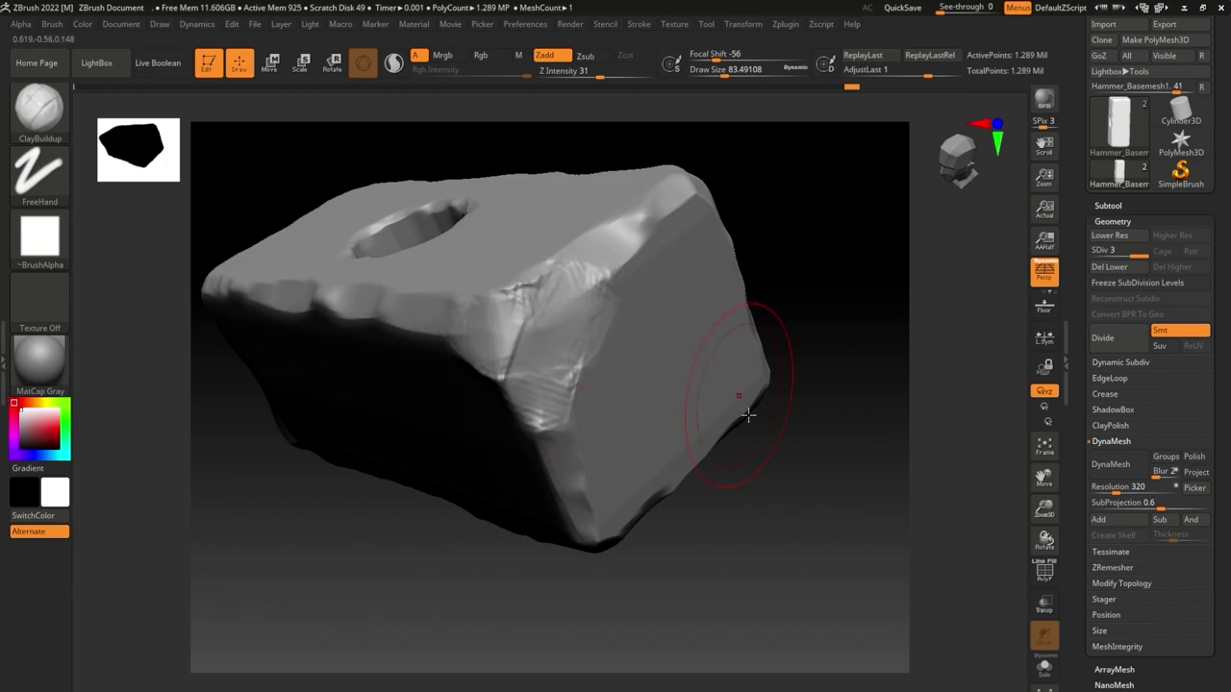
drag(741, 407, 494, 385)
shift+drag(539, 288, 567, 366)
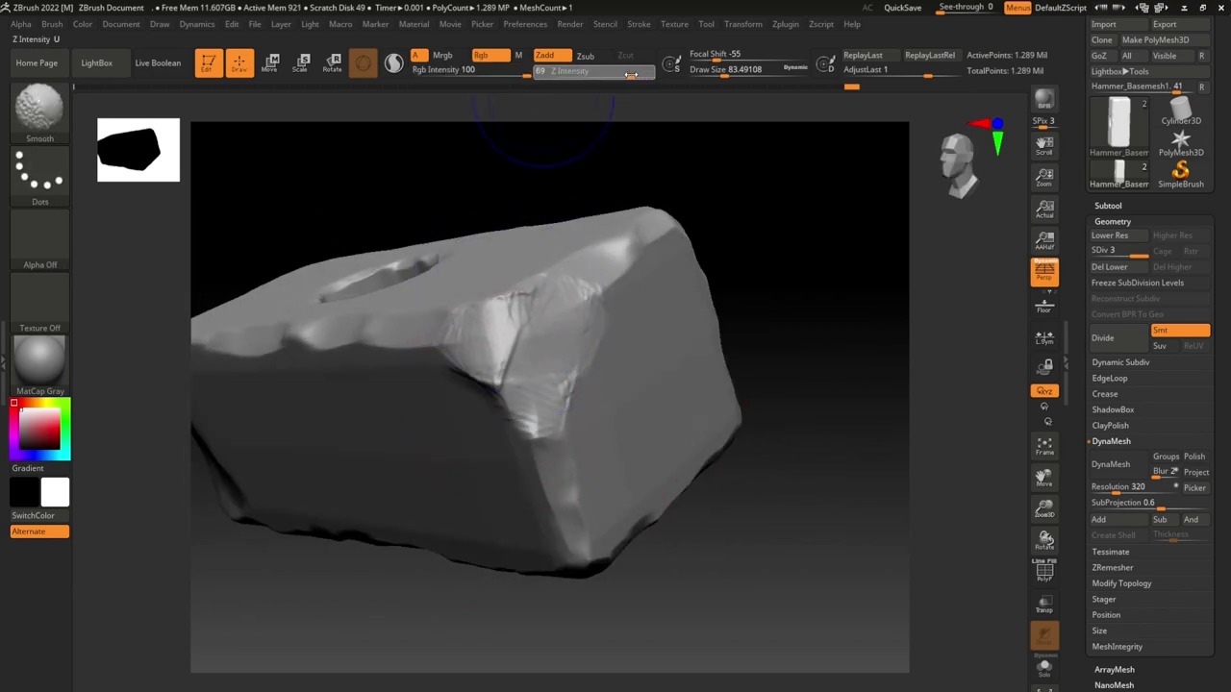
drag(609, 74, 607, 74)
mouse_move(673, 288)
mouse_down()
mouse_move(789, 247)
mouse_move(679, 352)
mouse_move(660, 302)
mouse_move(686, 335)
mouse_move(619, 352)
mouse_move(632, 288)
mouse_up()
mouse_move(510, 338)
mouse_down()
mouse_move(714, 289)
mouse_move(632, 341)
mouse_move(605, 316)
mouse_up()
key(f)
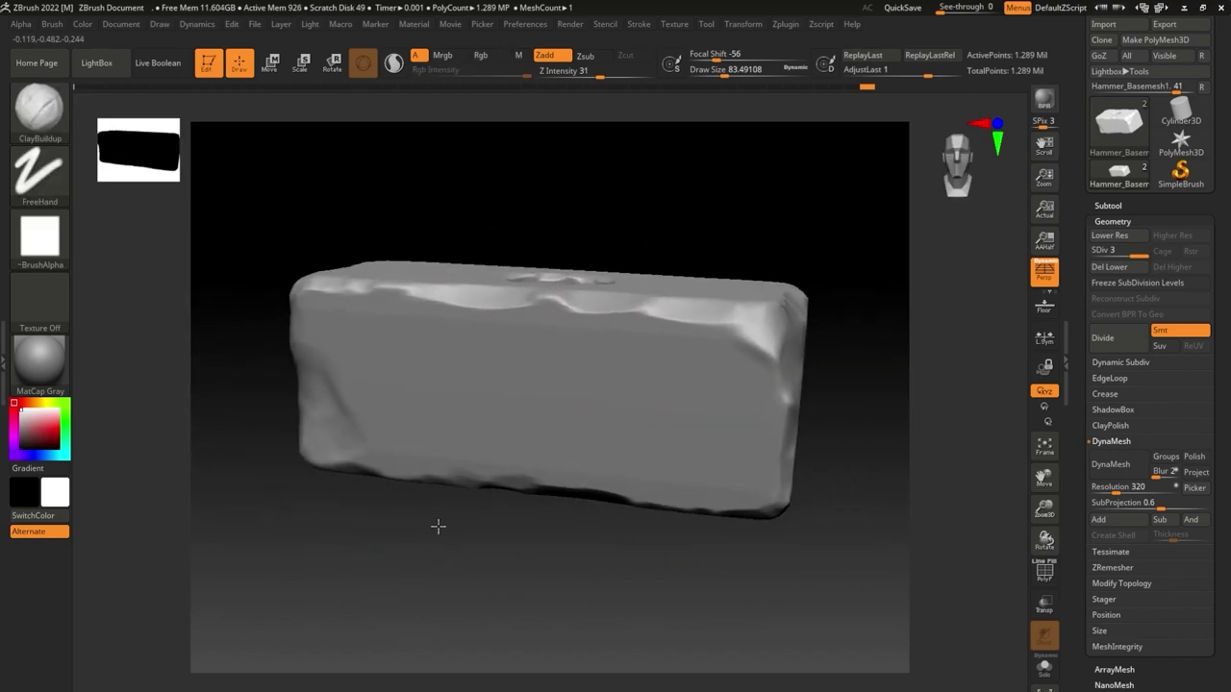
mouse_move(434, 522)
mouse_down()
mouse_move(459, 561)
mouse_move(511, 555)
mouse_up()
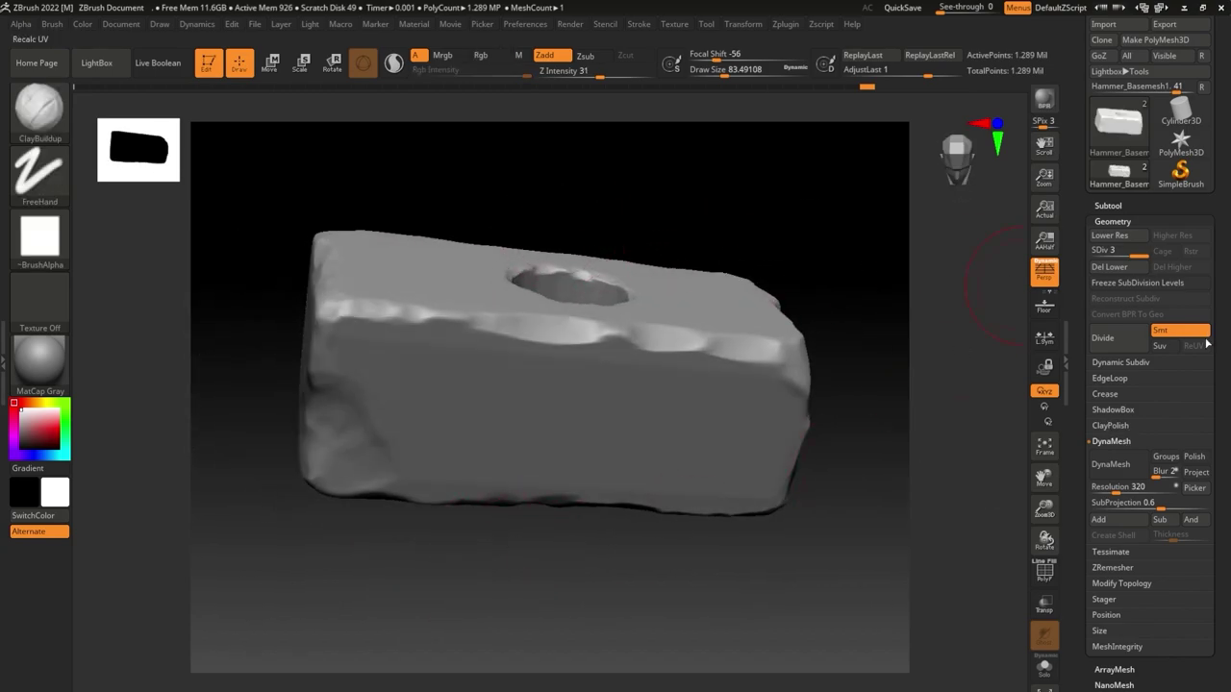
Apply a faint Surface Noise at strength -0.00073 across the hammer head mesh.
scroll(1206, 343, down, 5)
click(1108, 352)
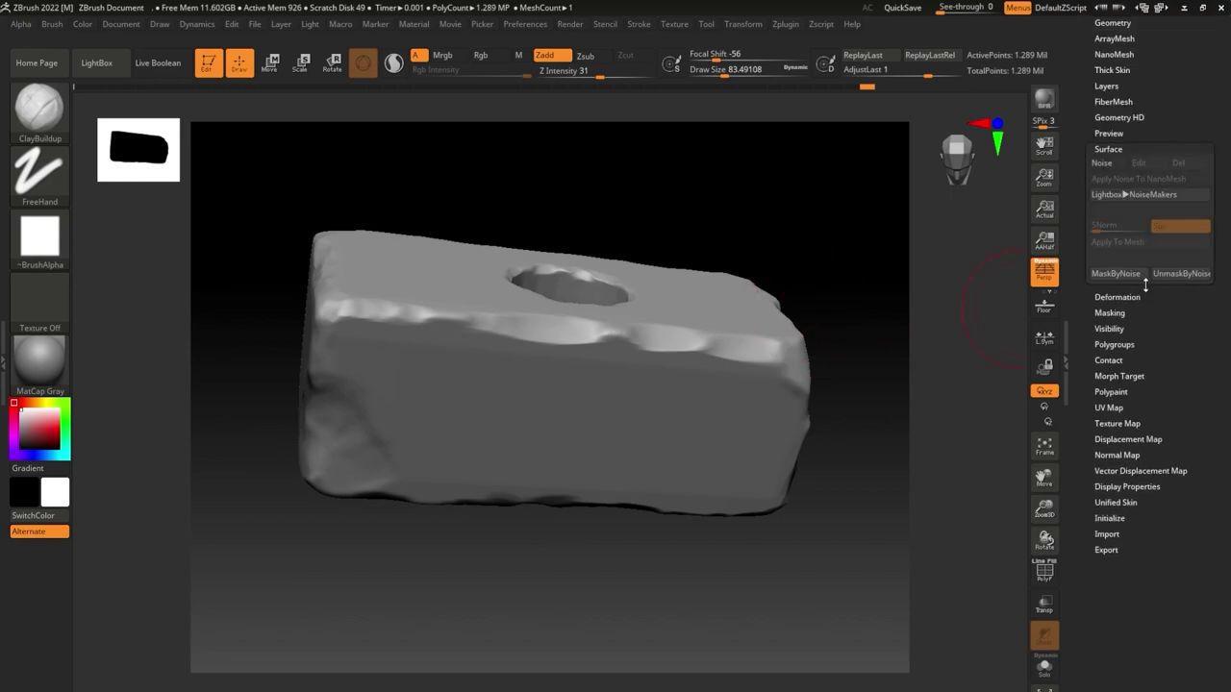
click(1101, 162)
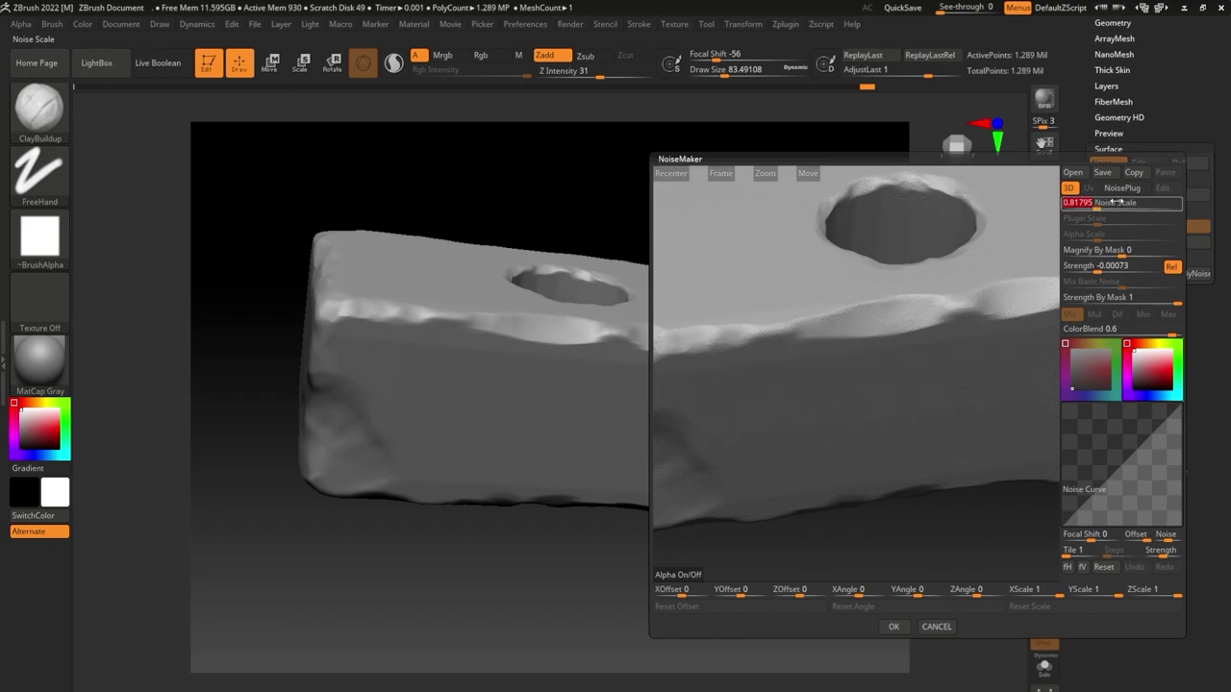
click(893, 626)
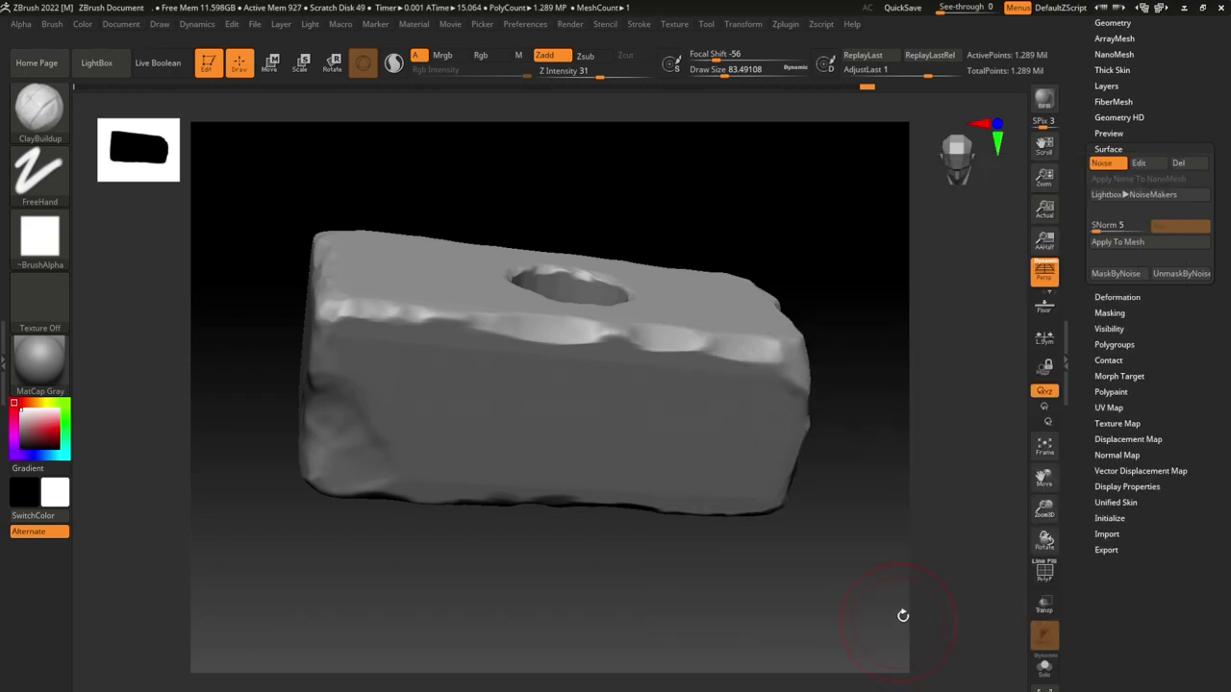
drag(901, 609, 821, 550)
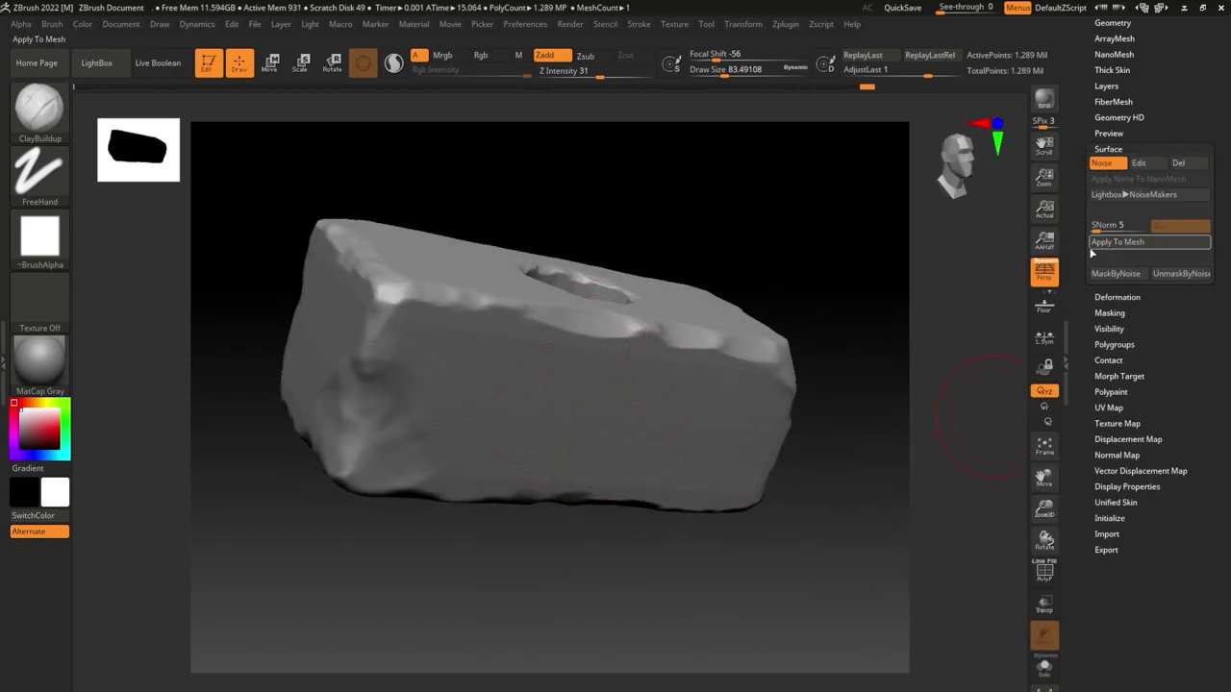
scroll(1179, 501, up, 5)
mouse_move(809, 599)
mouse_down()
mouse_move(819, 435)
mouse_move(838, 580)
mouse_up()
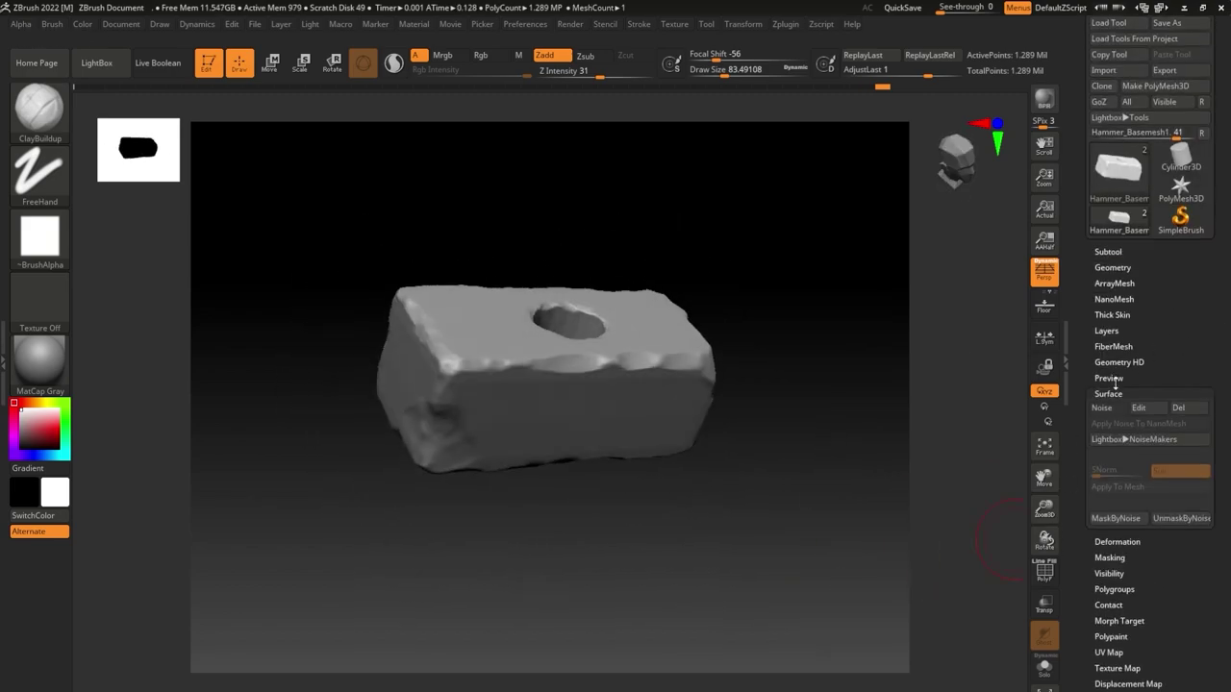
Load the Orb_Slash02 brush from LightBox with the DragRect stroke.
drag(806, 359, 848, 367)
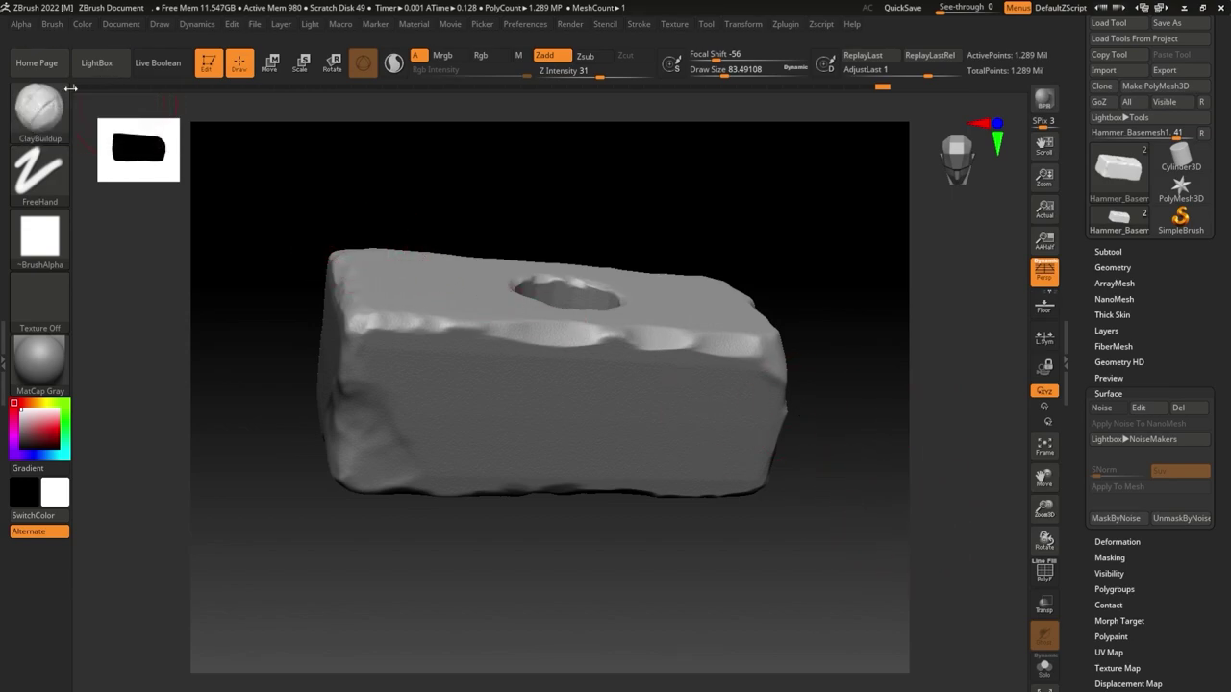
click(106, 69)
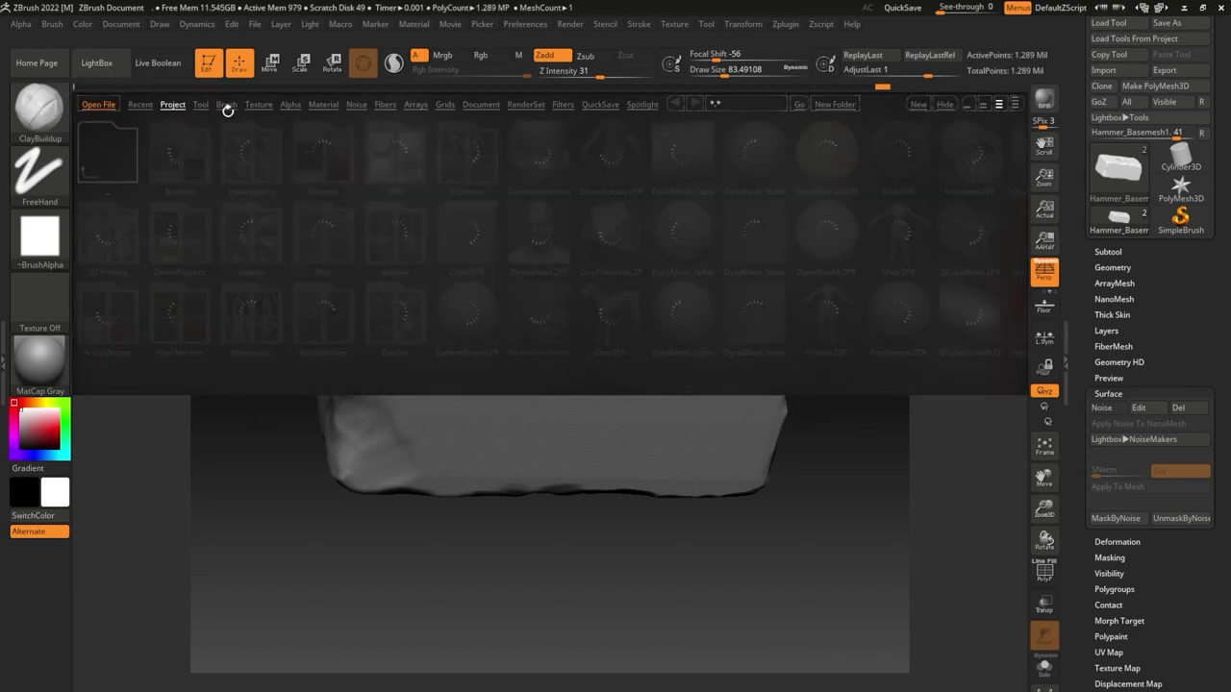
click(226, 104)
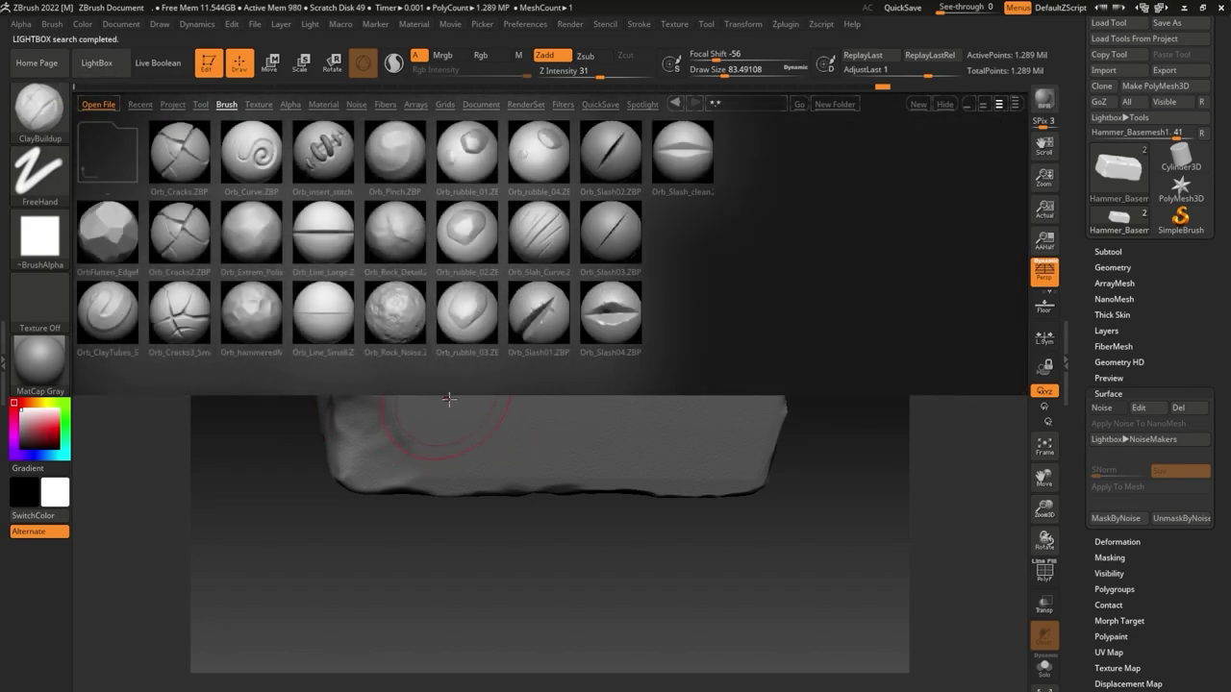
double_click(606, 165)
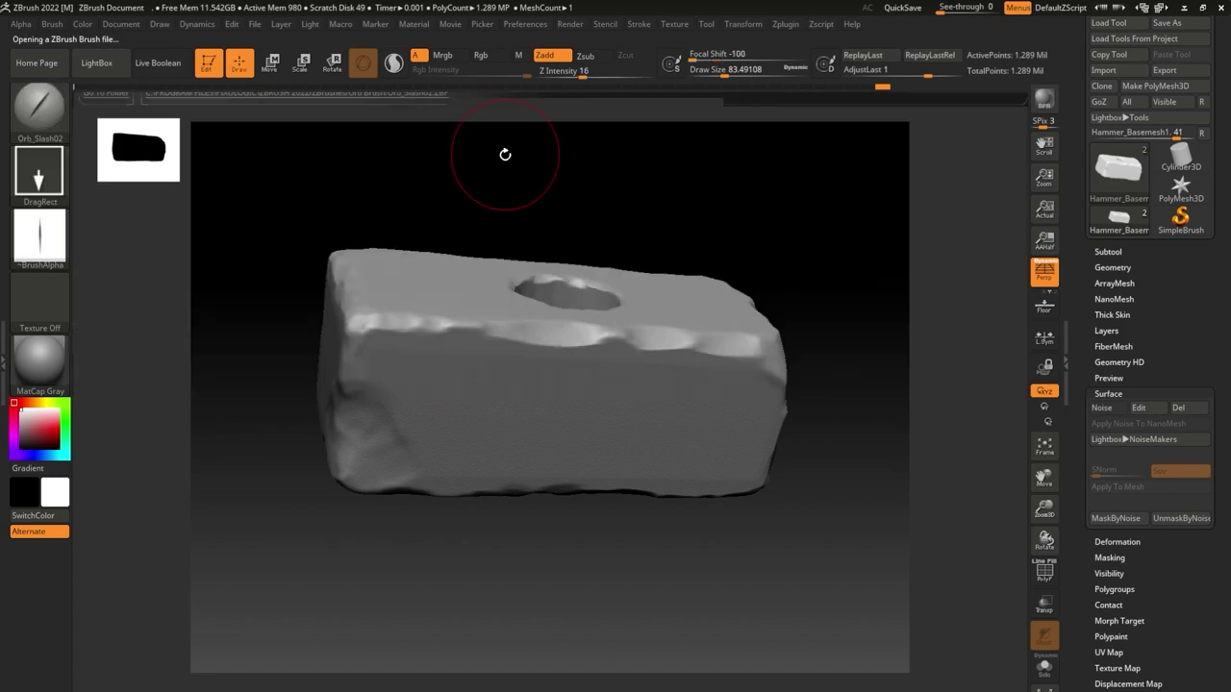
click(38, 179)
click(182, 191)
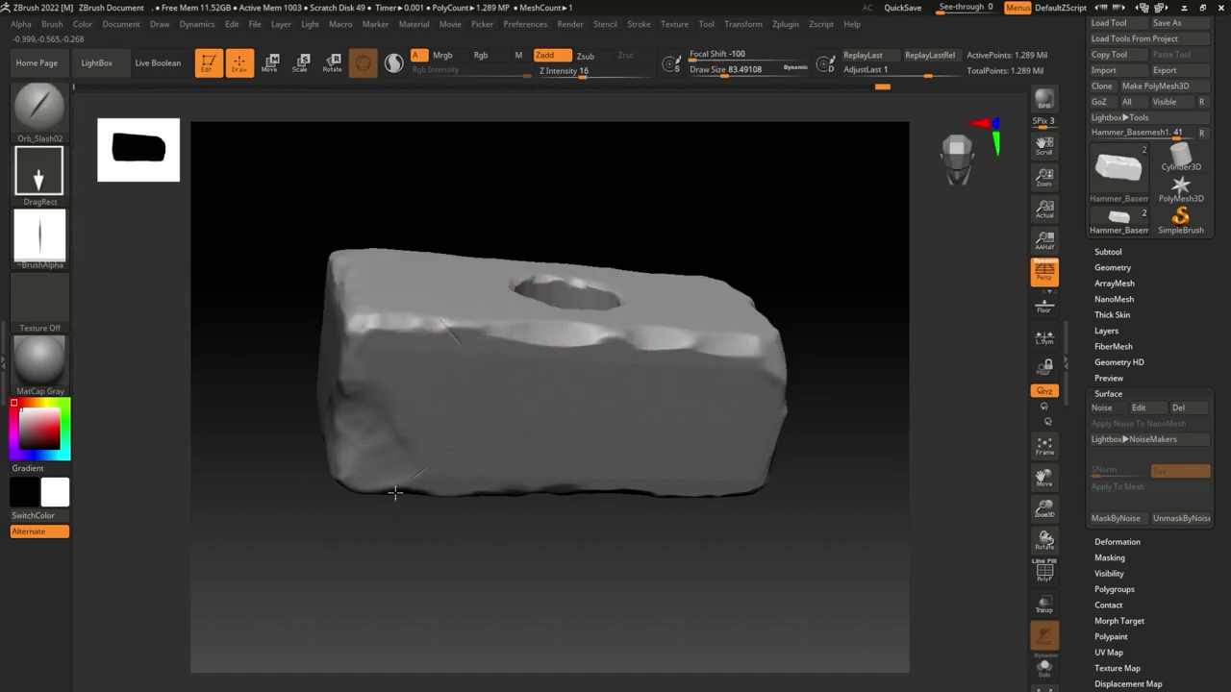
Cut thin slash scratches across the head's top, corner and long side faces.
drag(838, 267, 470, 161)
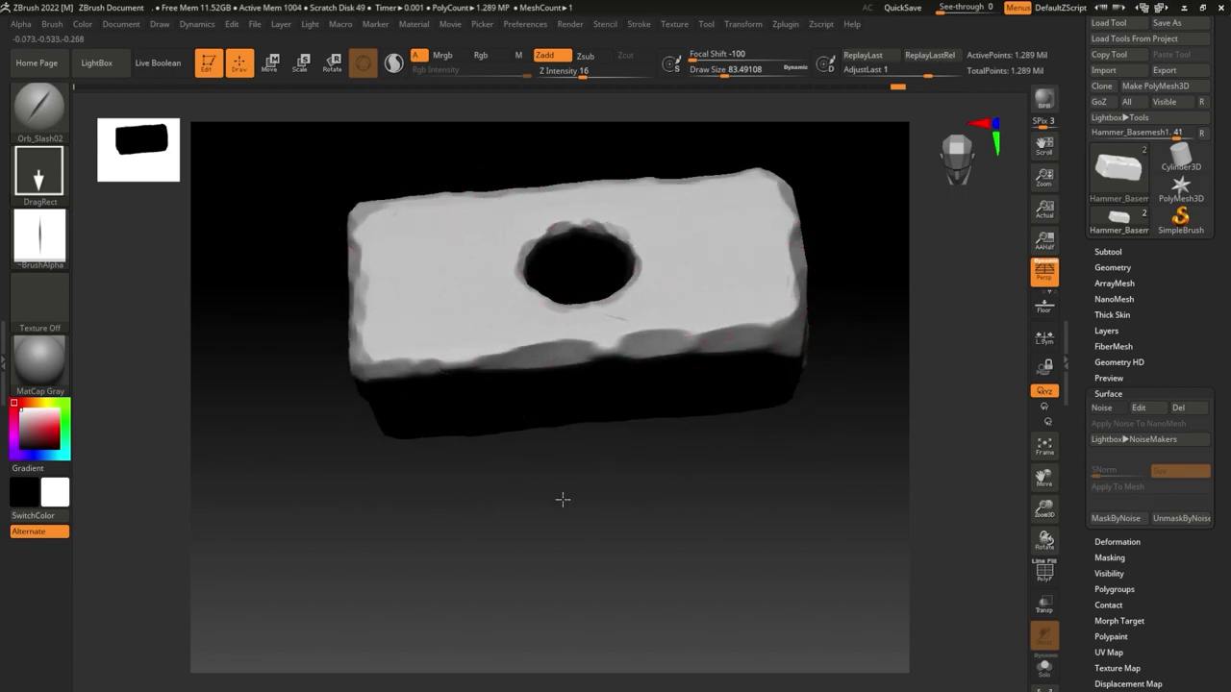
drag(564, 500, 470, 312)
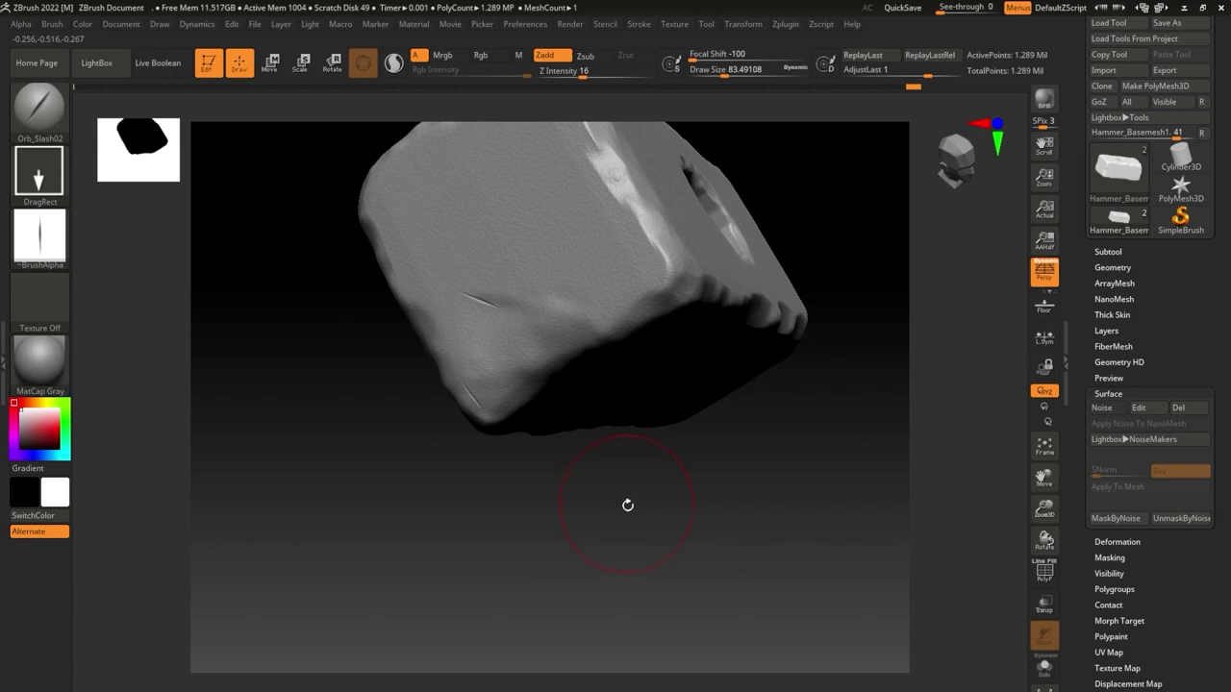
mouse_move(627, 505)
mouse_down()
mouse_move(786, 357)
mouse_move(709, 305)
mouse_move(625, 319)
mouse_move(792, 340)
mouse_move(487, 192)
mouse_up()
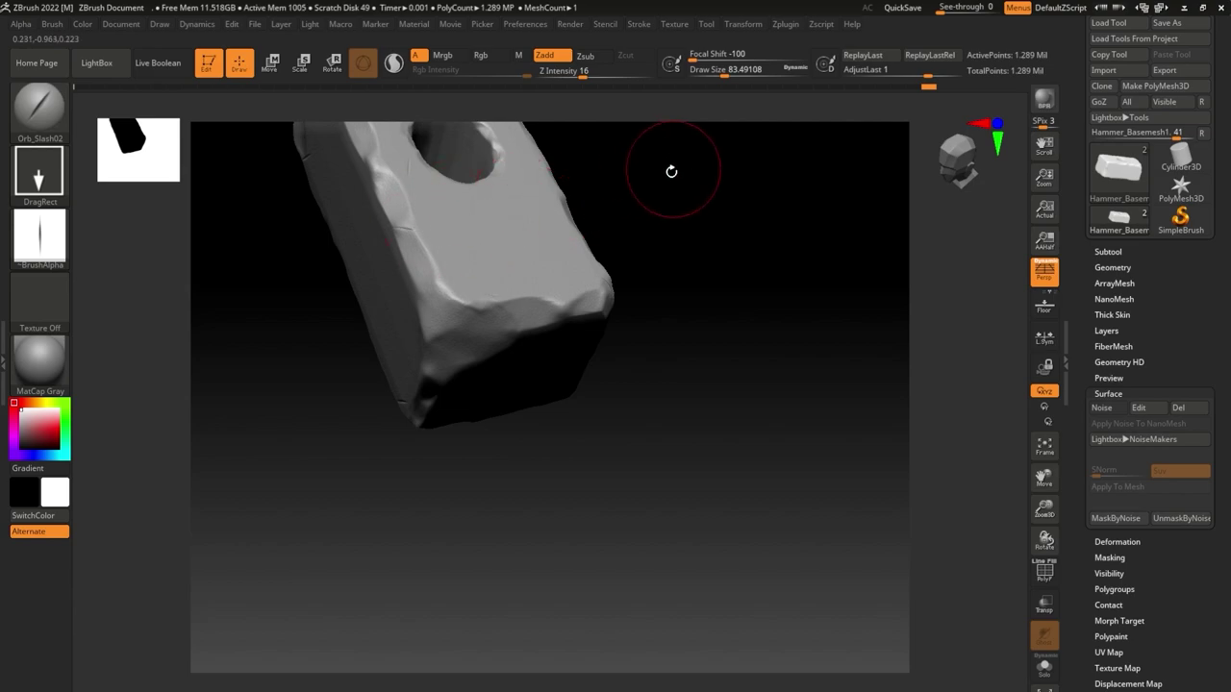
drag(671, 172, 468, 260)
mouse_move(384, 288)
mouse_down()
mouse_move(308, 432)
mouse_move(332, 377)
mouse_move(393, 330)
mouse_move(580, 295)
mouse_move(663, 311)
mouse_move(735, 287)
mouse_move(753, 314)
mouse_move(808, 275)
mouse_up()
Trim flattened chips along the remaining hammer head edges with TrimDynamic.
key(b)
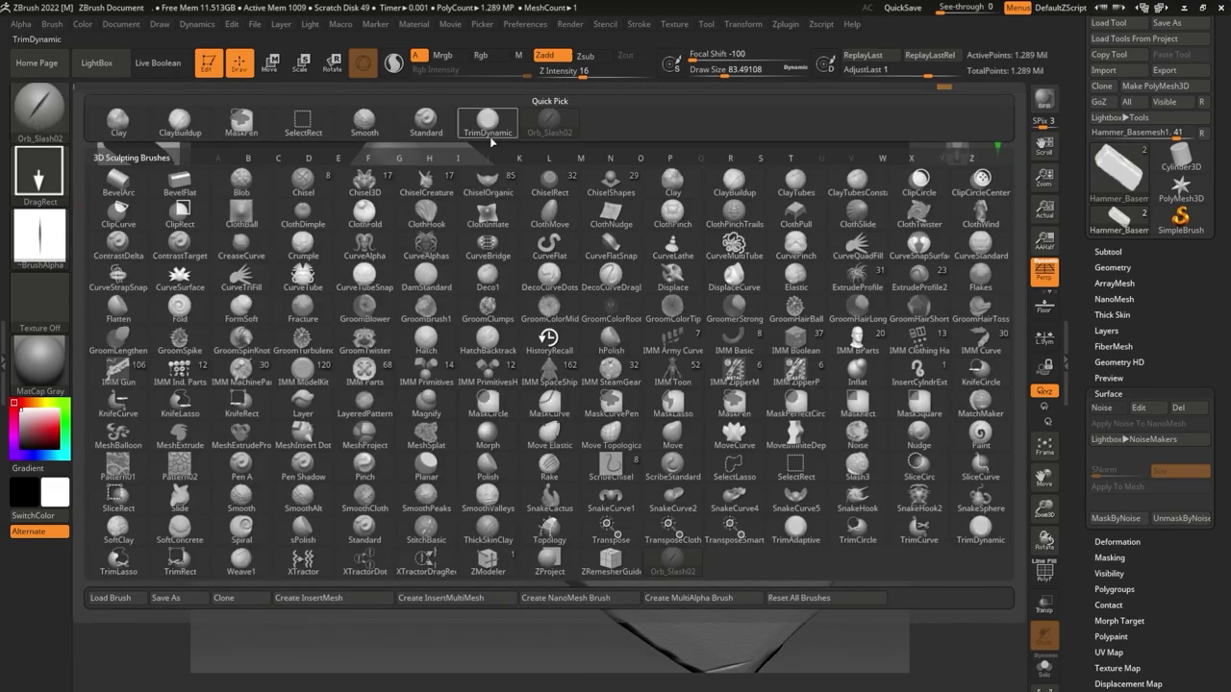
click(489, 132)
right_drag(473, 241, 465, 219)
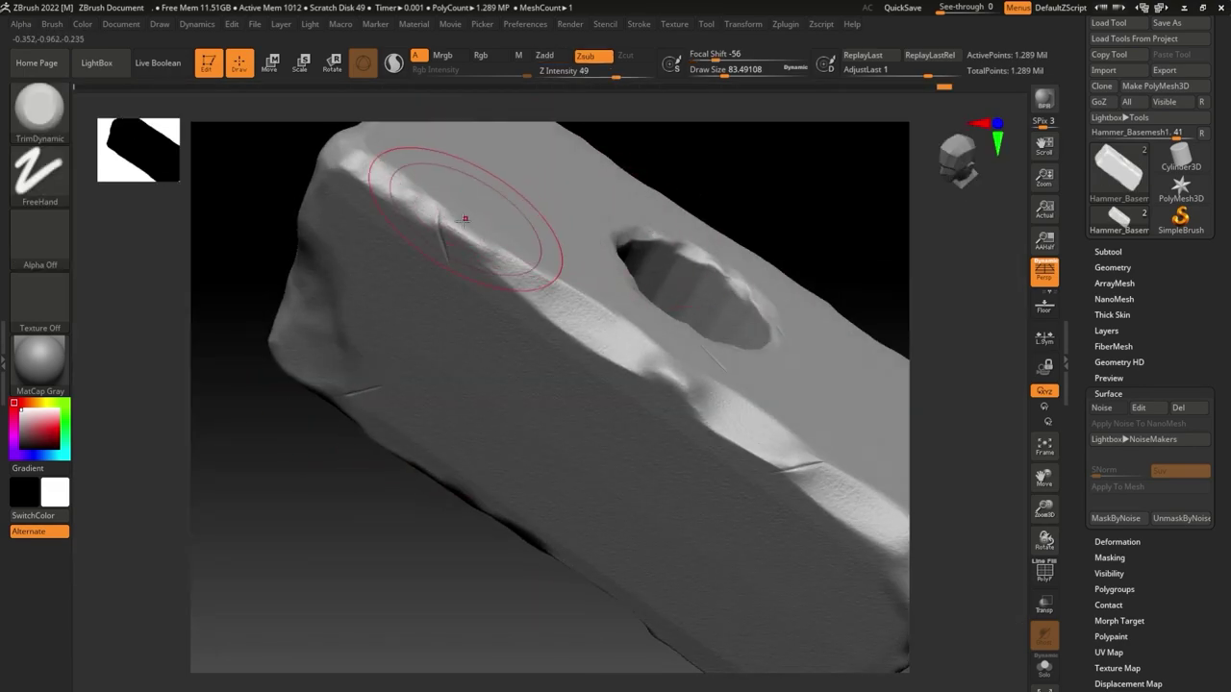
mouse_move(475, 315)
right_down()
mouse_move(227, 375)
mouse_move(688, 333)
right_up()
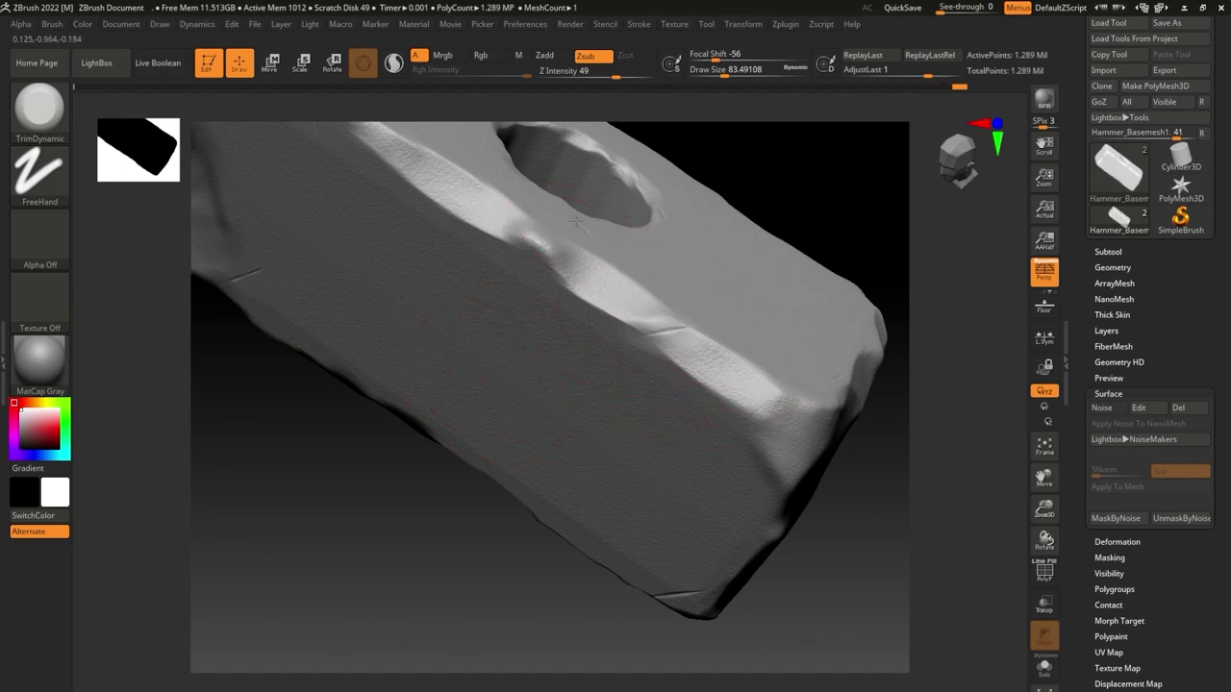
mouse_move(554, 614)
right_down()
mouse_move(648, 225)
mouse_move(660, 330)
mouse_move(577, 343)
mouse_move(668, 204)
mouse_move(509, 367)
mouse_move(709, 261)
mouse_move(725, 236)
mouse_move(632, 313)
right_up()
mouse_move(398, 475)
right_down()
mouse_move(393, 547)
mouse_move(454, 558)
right_up()
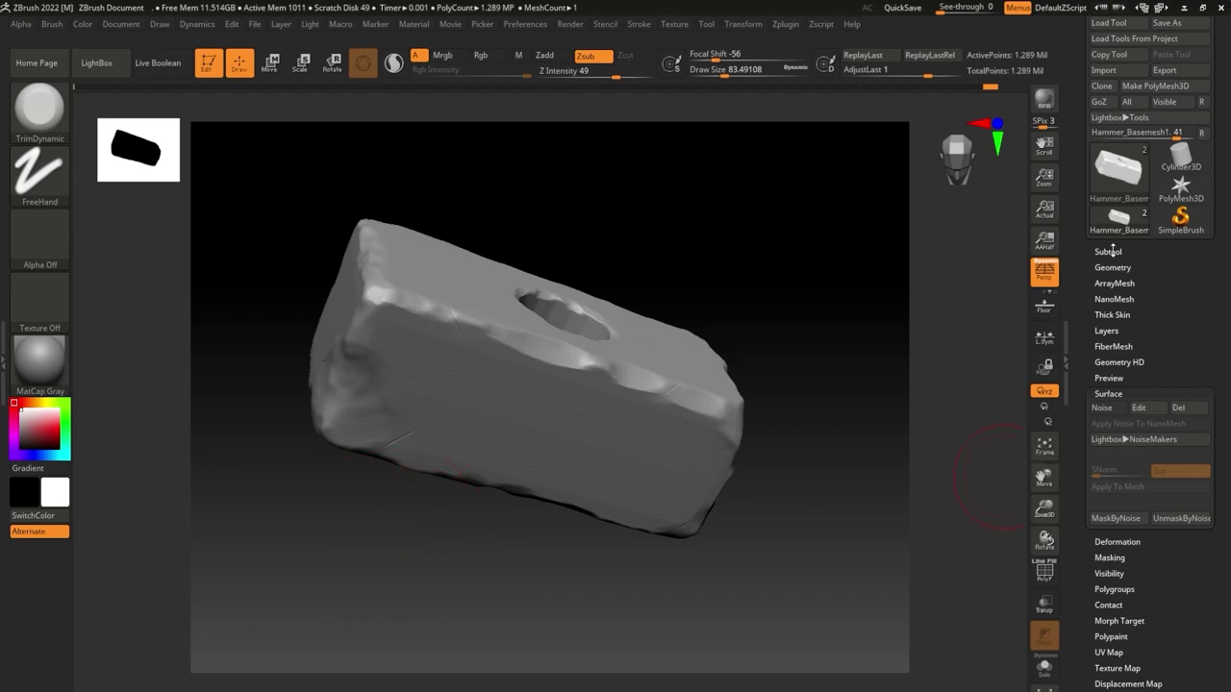
click(1108, 252)
Select the handle subtool and hide the head so the handle is isolated.
click(1154, 183)
shift+click(1203, 170)
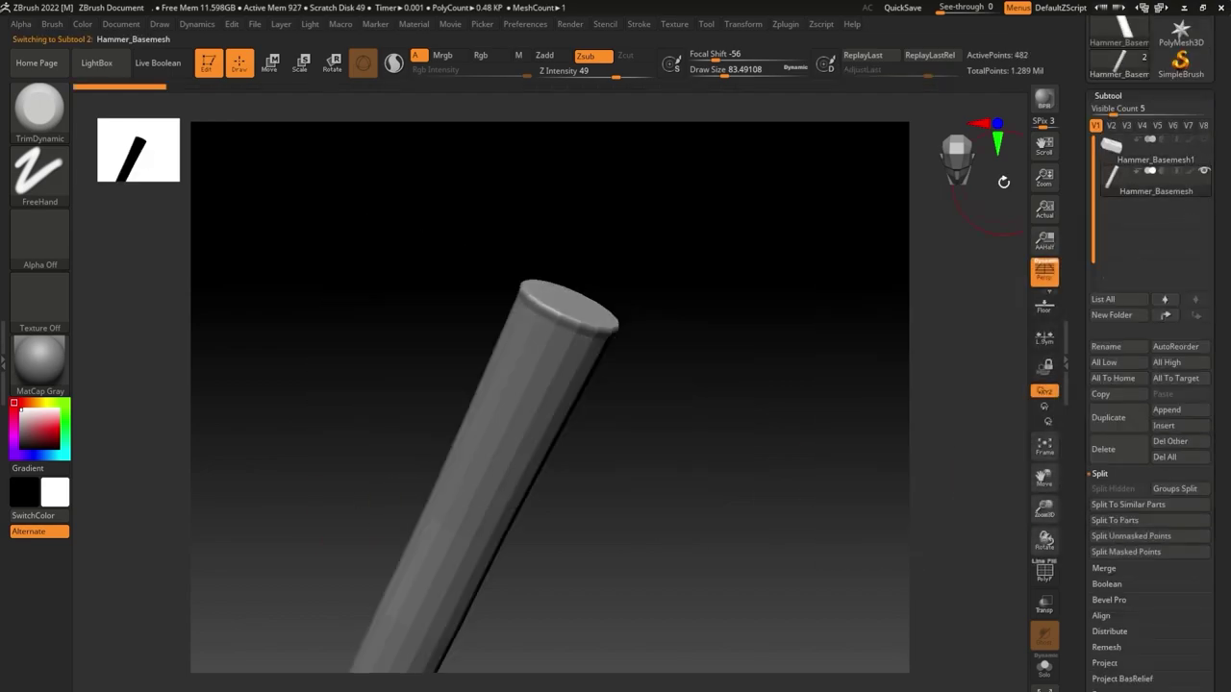
scroll(1215, 327, up, 2)
scroll(1214, 326, up, 1)
scroll(1226, 365, down, 3)
scroll(1228, 375, down, 3)
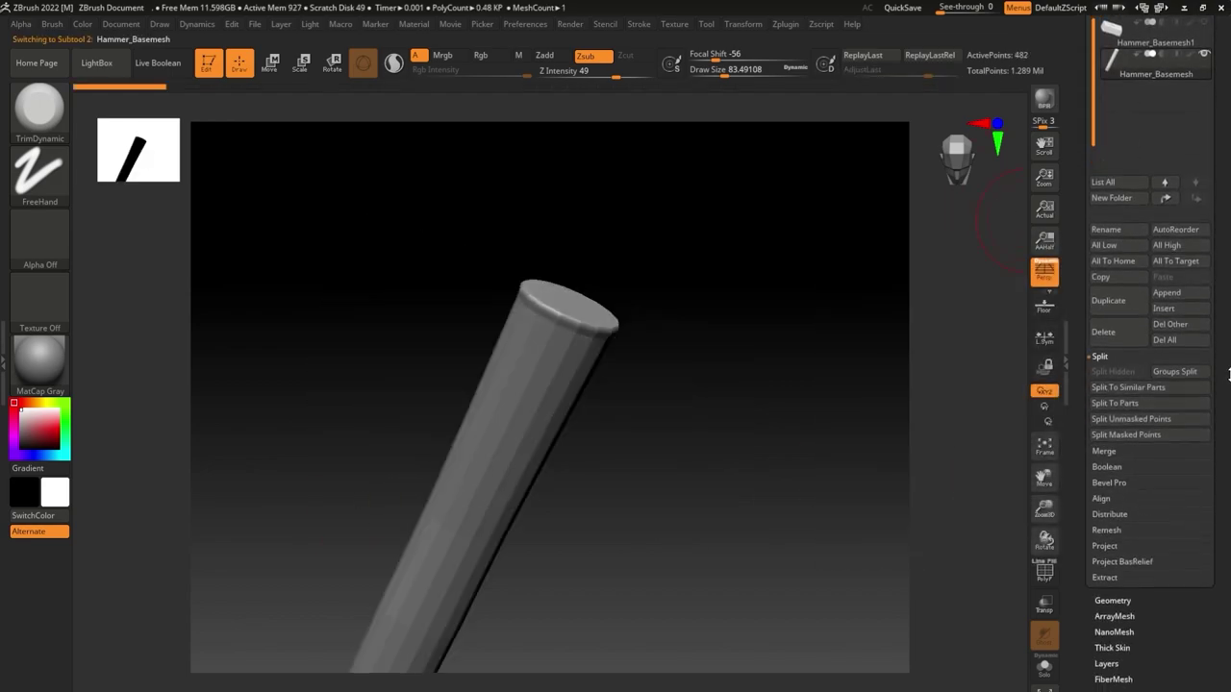
DynaMesh the handle at resolution 344 with the polygon wireframe shown.
click(1112, 600)
scroll(1188, 246, up, 1)
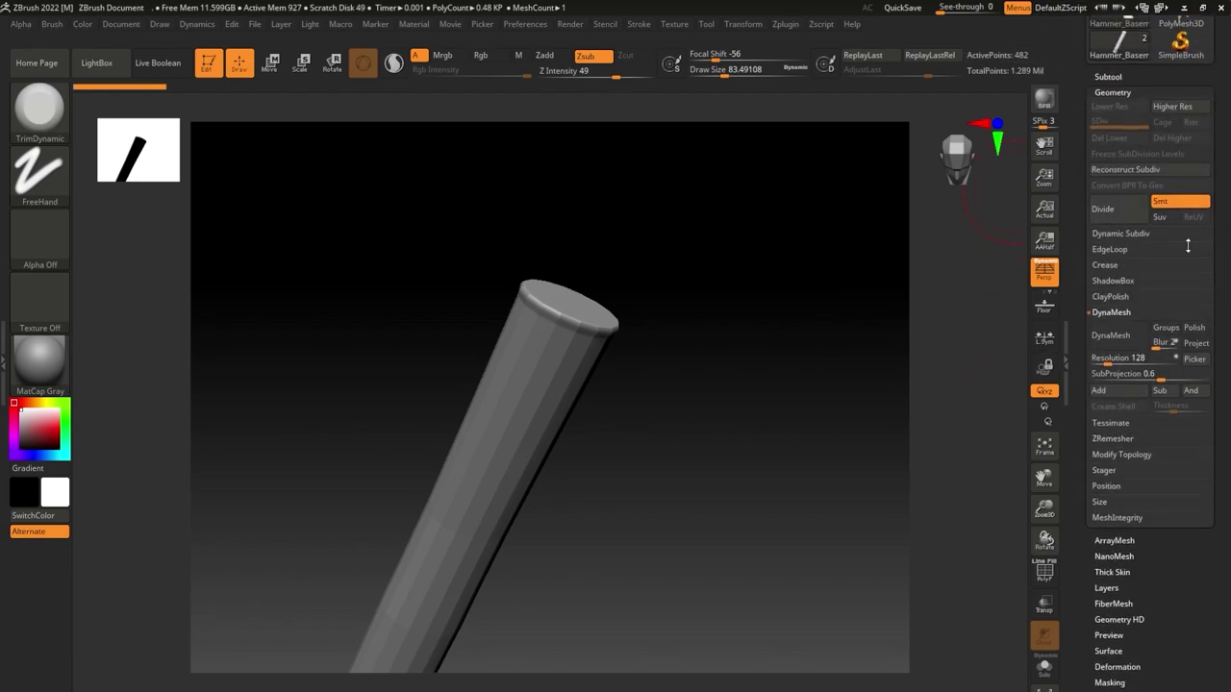
click(1050, 568)
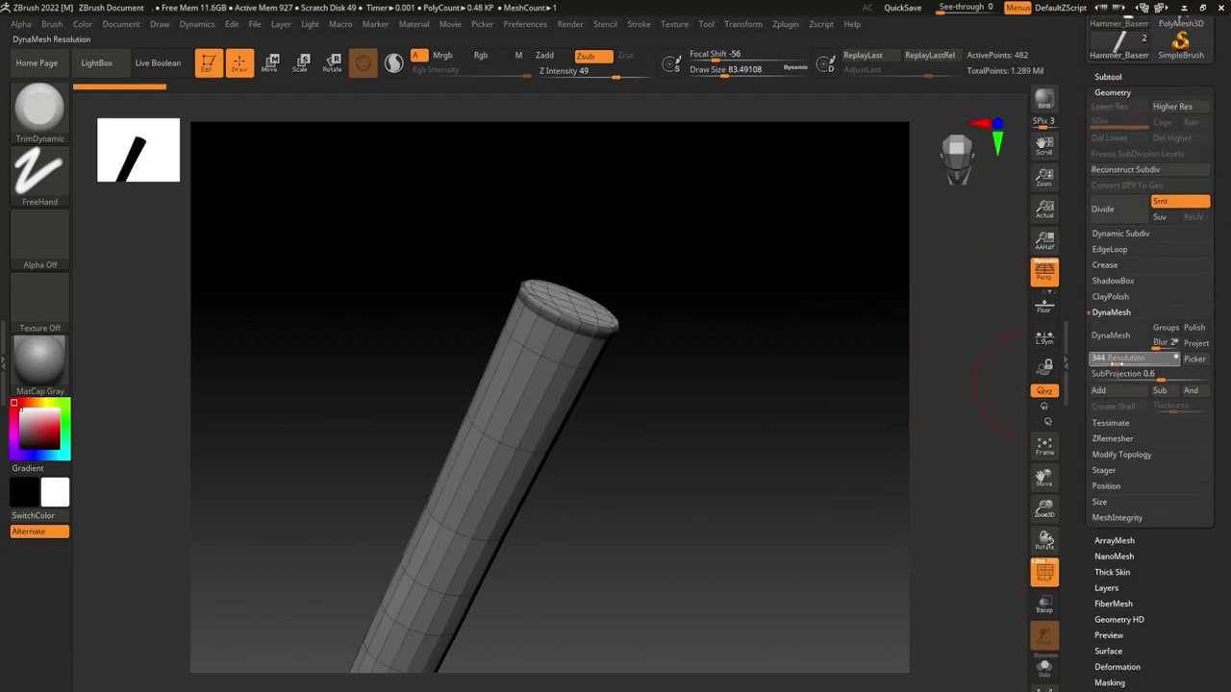
click(1111, 334)
click(1111, 312)
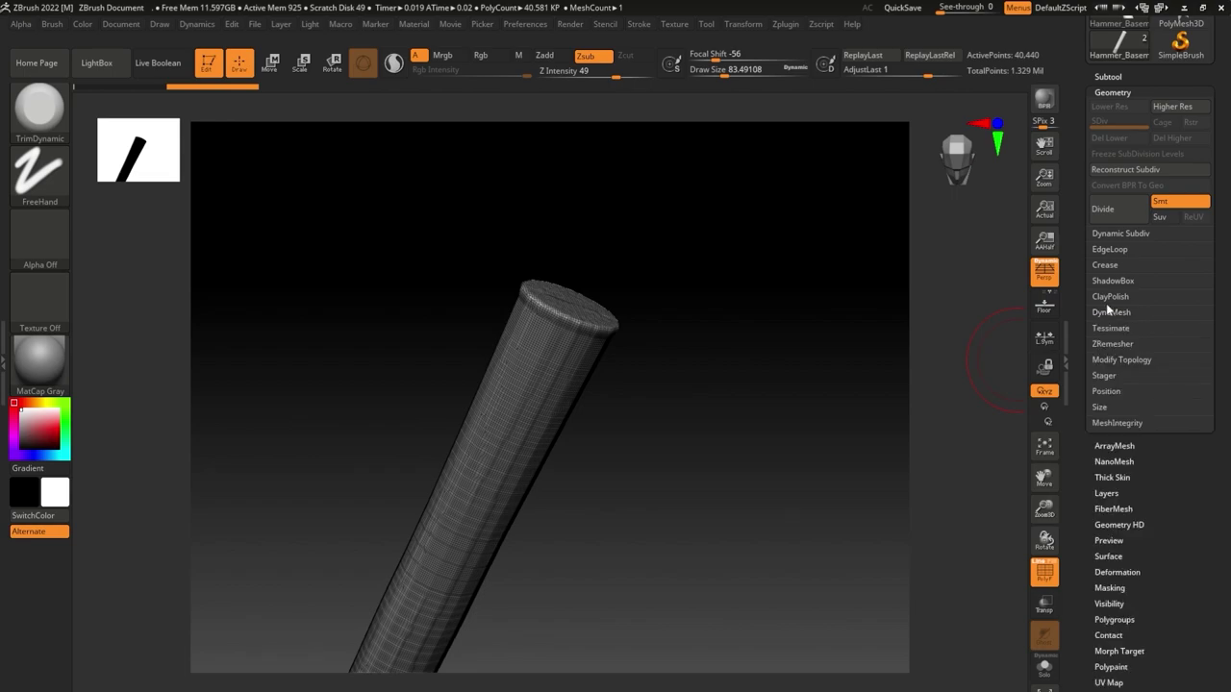
Subdivide the handle with Ctrl+D up to SDiv 4, about 2.6 million points.
key(ctrl)
key(ctrl+d)
key(ctrl+d)
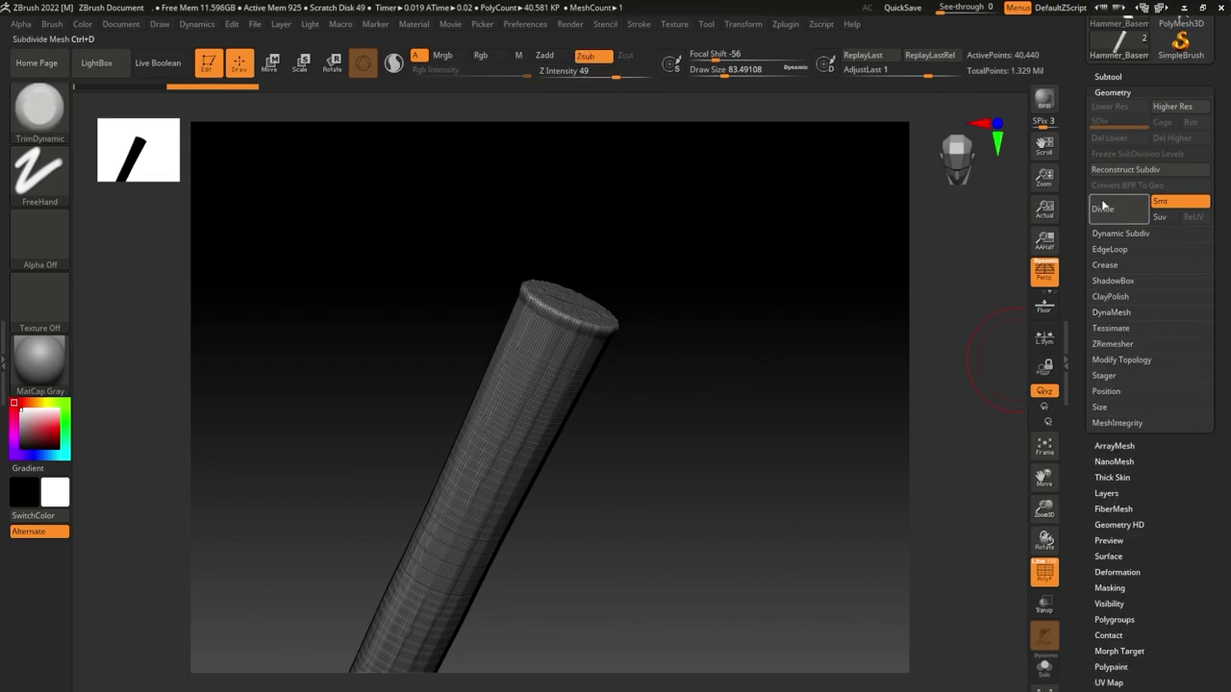
key(ctrl+d)
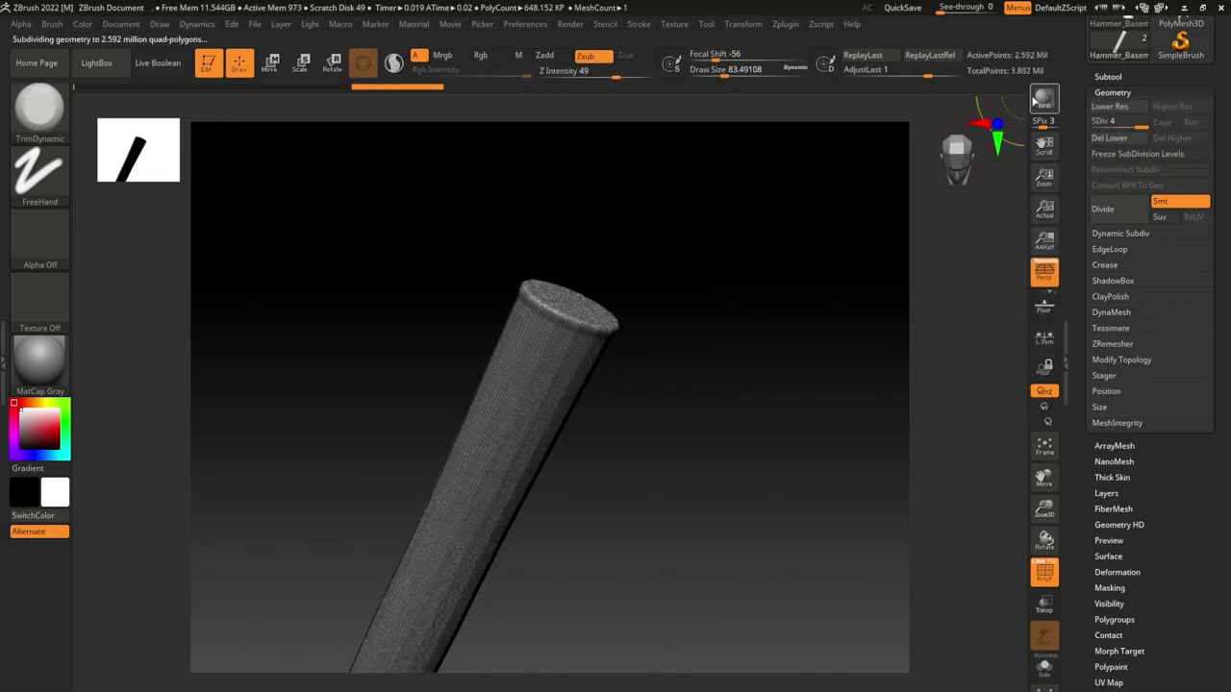
scroll(1190, 136, up, 3)
Trim flat chips into the upright handle with TrimDynamic at brush size about 120.
scroll(1189, 135, up, 2)
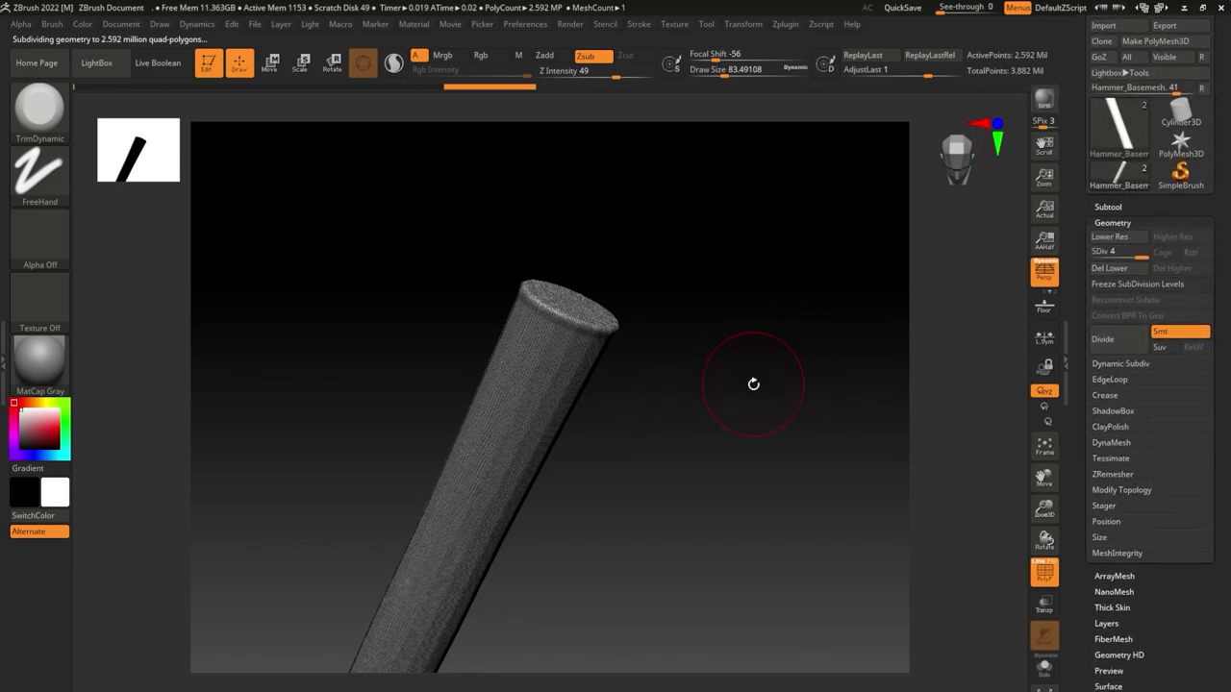
drag(750, 385, 797, 470)
mouse_move(698, 423)
mouse_down()
mouse_move(615, 426)
mouse_move(635, 440)
mouse_move(711, 376)
mouse_move(649, 244)
mouse_move(657, 280)
mouse_up()
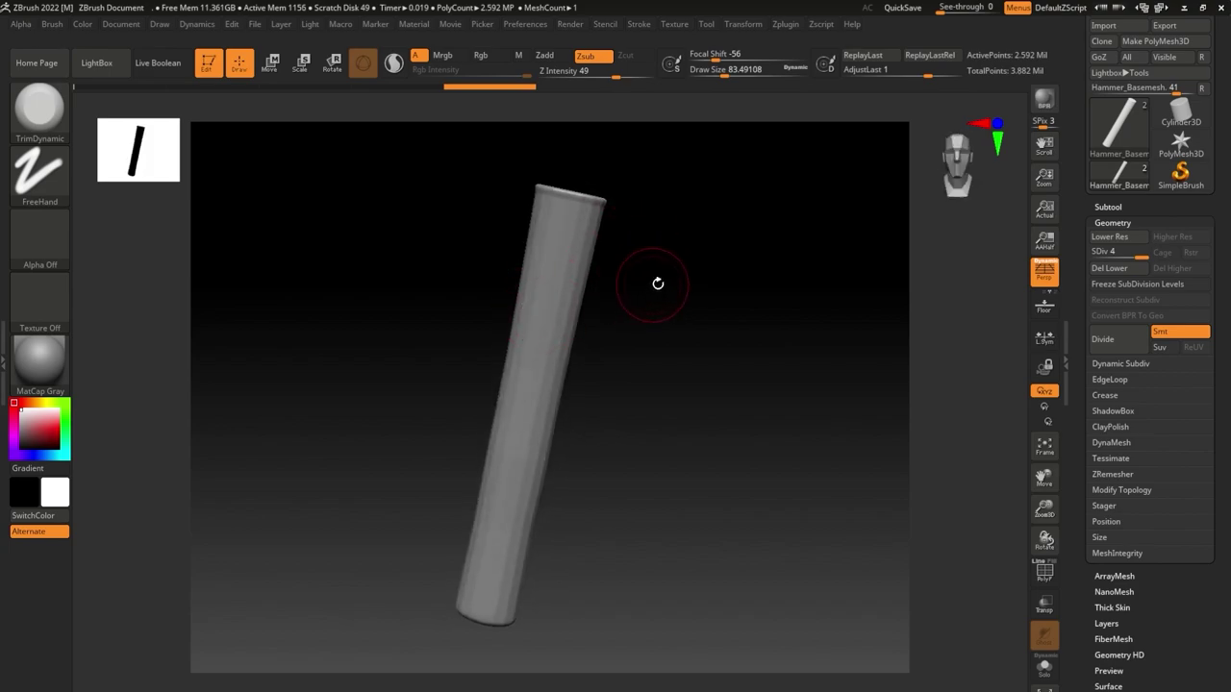
drag(723, 77, 732, 77)
shift+drag(553, 285, 588, 218)
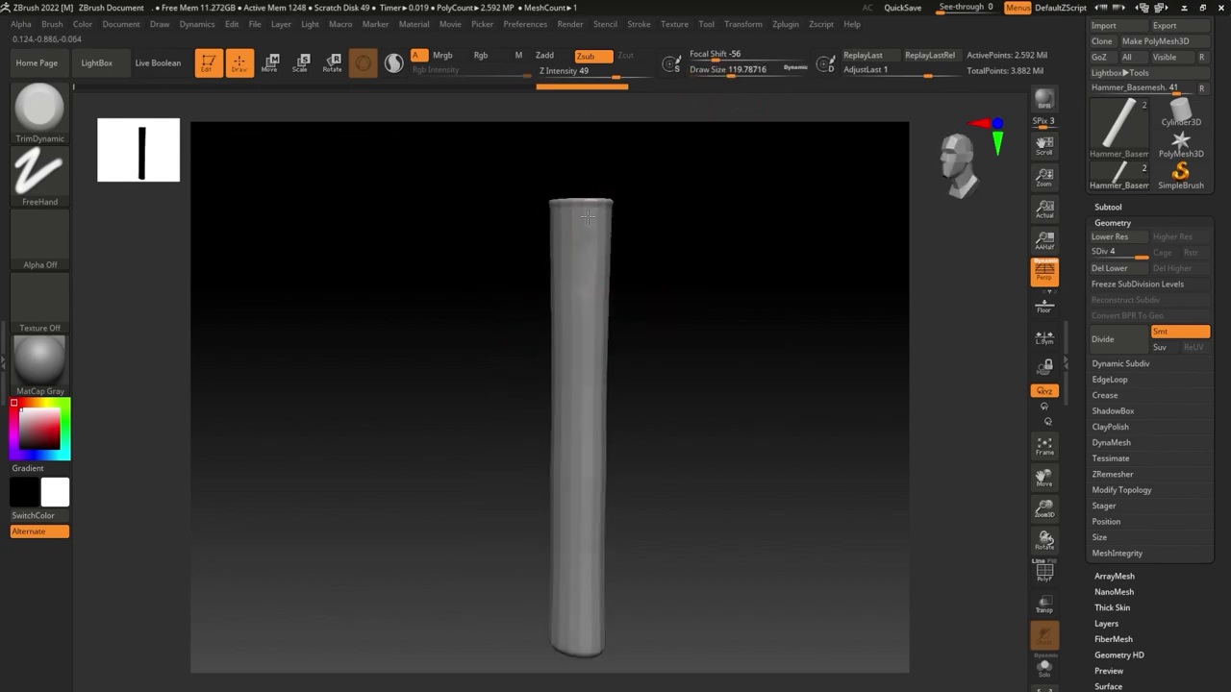
mouse_move(581, 382)
mouse_down()
mouse_move(706, 356)
mouse_move(584, 284)
mouse_up()
mouse_move(545, 147)
mouse_down()
mouse_move(734, 329)
mouse_move(592, 491)
mouse_up()
mouse_move(712, 289)
mouse_down()
mouse_move(761, 302)
mouse_move(766, 283)
mouse_move(654, 371)
mouse_move(682, 361)
mouse_move(701, 393)
mouse_move(564, 262)
mouse_up()
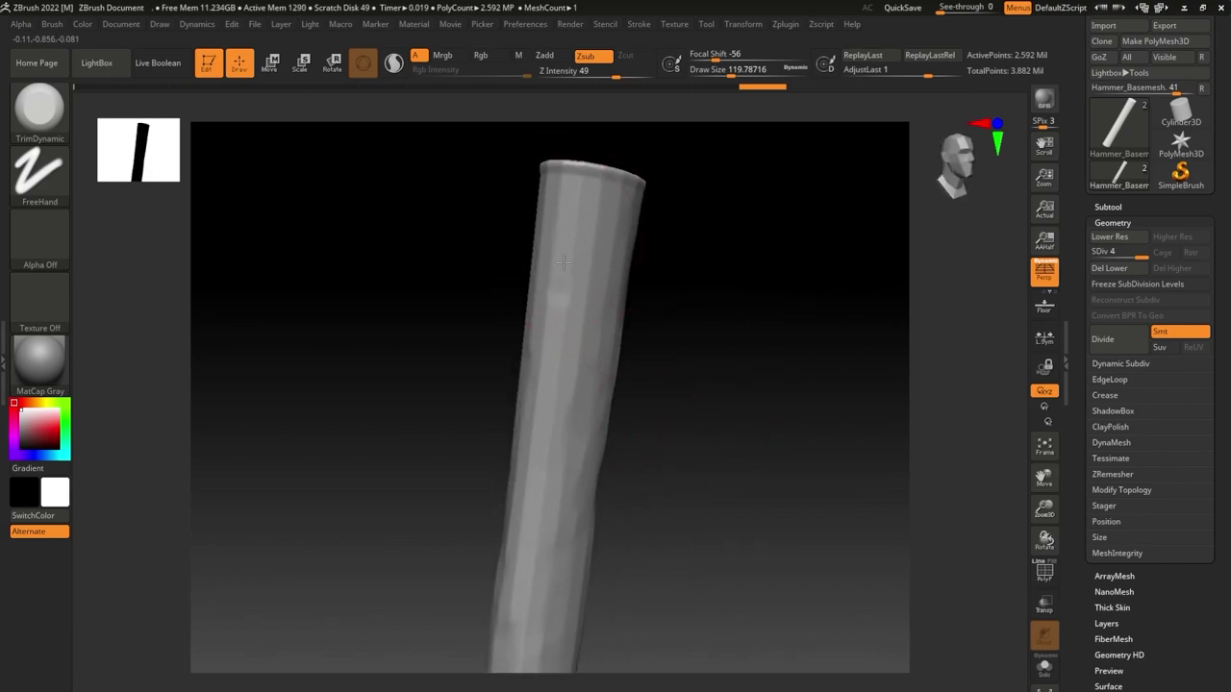
Continue trimming at Z Intensity 33, then Shift-smooth the cylinder's surface.
drag(601, 70, 572, 70)
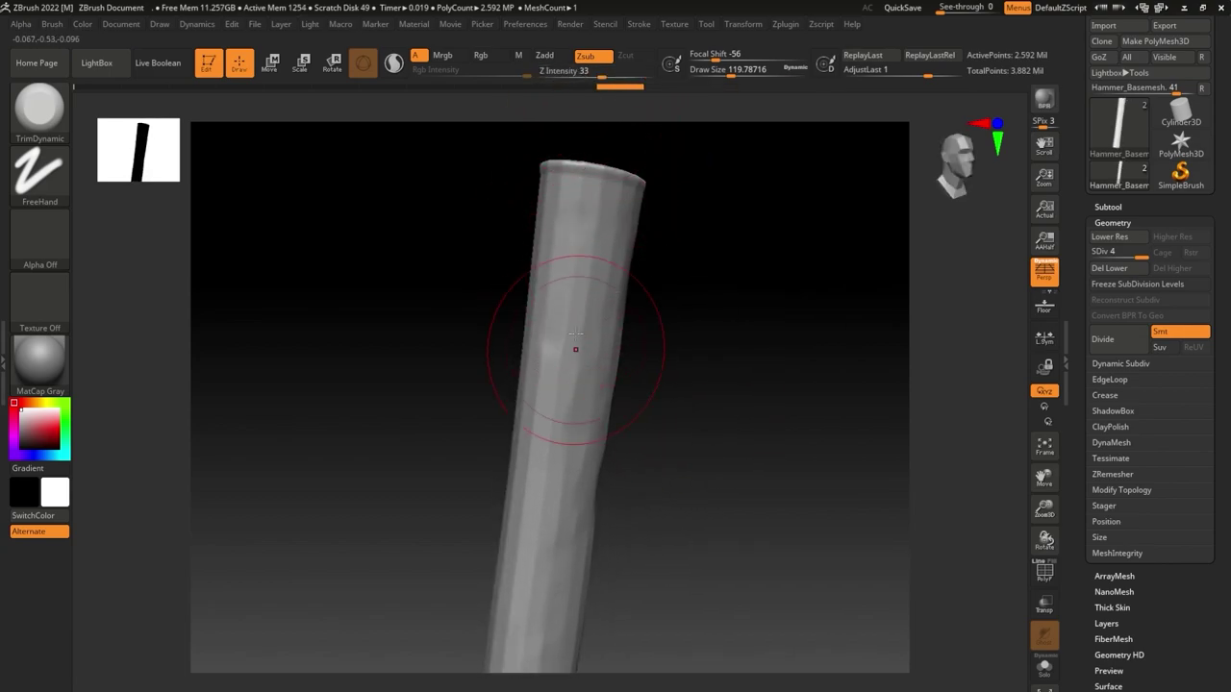
mouse_move(575, 349)
mouse_down()
mouse_move(737, 222)
mouse_move(602, 506)
mouse_move(637, 406)
mouse_move(698, 371)
mouse_up()
mouse_move(811, 359)
mouse_down()
mouse_move(834, 314)
mouse_move(632, 428)
mouse_up()
mouse_move(628, 369)
mouse_down()
mouse_move(776, 273)
mouse_move(590, 242)
mouse_move(650, 254)
mouse_up()
shift+drag(695, 288, 702, 288)
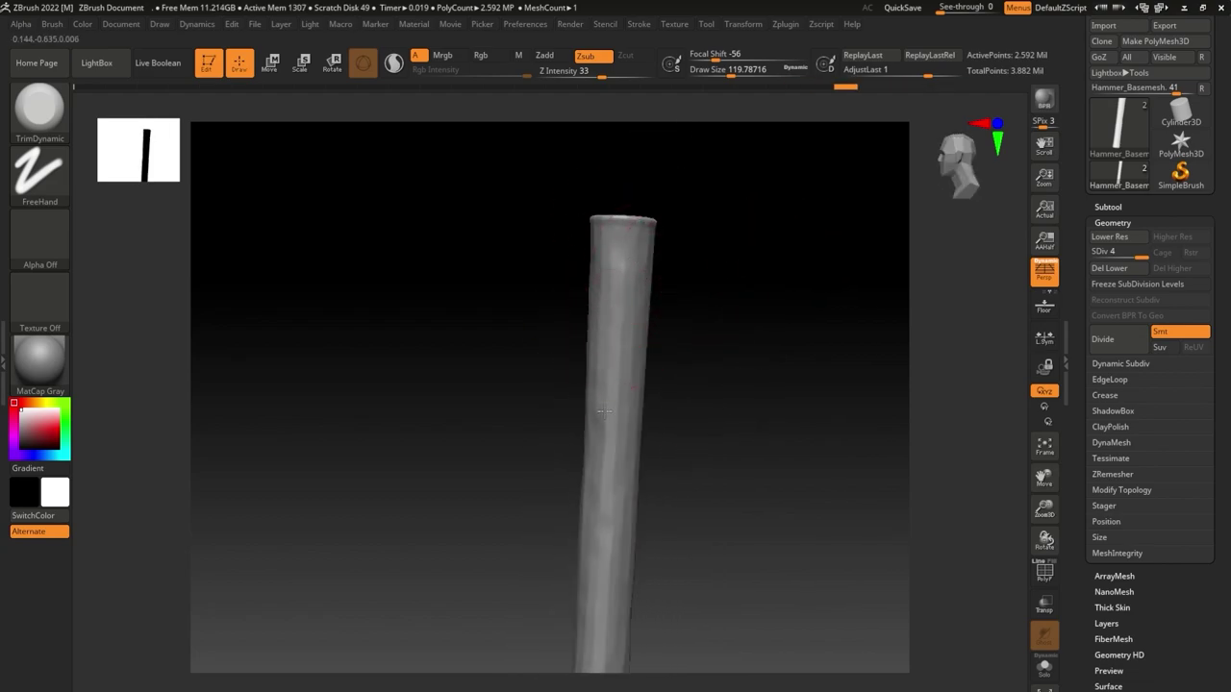
mouse_move(611, 459)
shift+mouse_down()
mouse_move(587, 387)
mouse_move(641, 278)
mouse_move(742, 314)
mouse_move(737, 362)
mouse_move(586, 333)
shift+mouse_up()
Smooth the handle's sides at Z Intensity 39.
drag(594, 74, 607, 75)
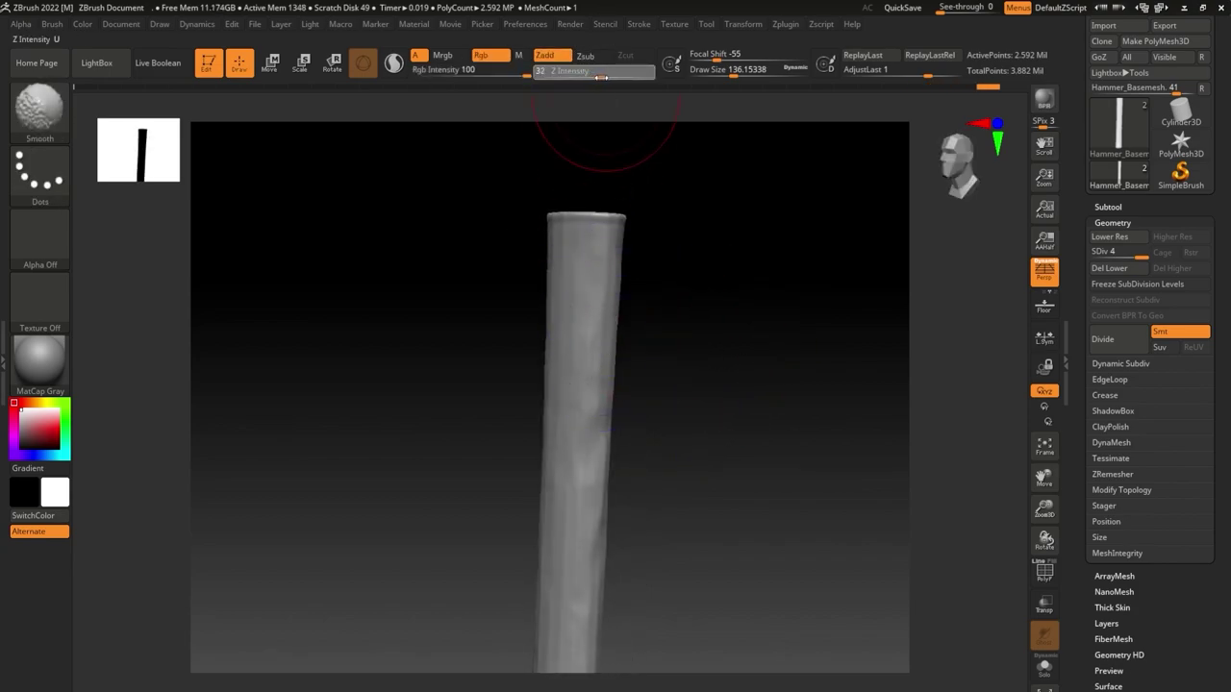
mouse_move(606, 135)
mouse_down()
mouse_move(684, 263)
mouse_move(698, 340)
mouse_move(628, 306)
mouse_up()
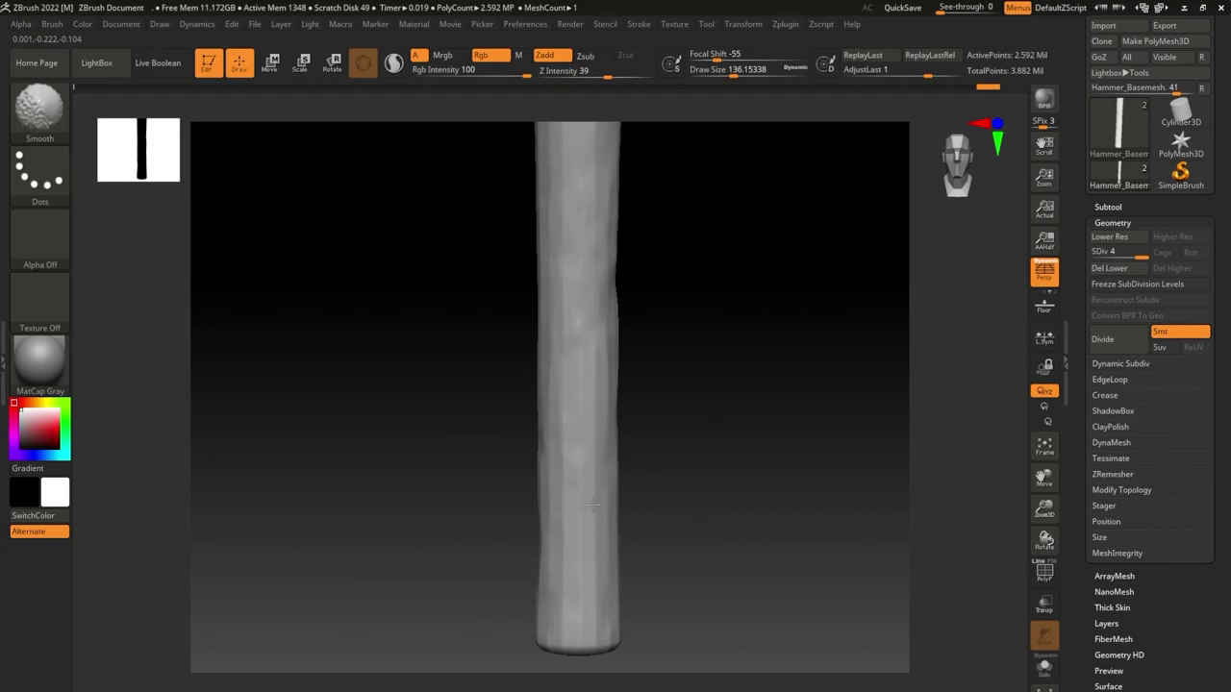
mouse_move(606, 406)
mouse_down()
mouse_move(761, 310)
mouse_move(548, 240)
mouse_up()
mouse_move(575, 458)
mouse_down()
mouse_move(703, 302)
mouse_move(500, 232)
mouse_up()
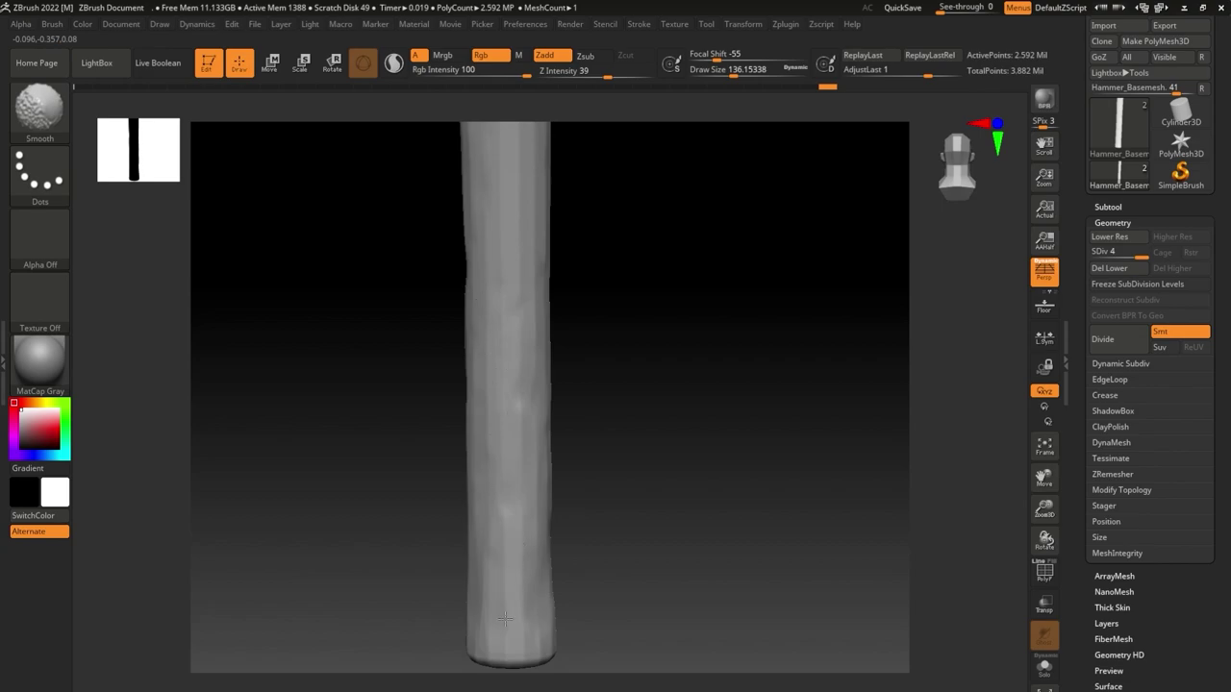
Frame the tilted handle and shrink TrimDynamic to about 27 for the top rim.
mouse_move(505, 620)
mouse_down()
mouse_move(670, 340)
mouse_move(589, 272)
mouse_move(629, 330)
mouse_move(682, 280)
mouse_move(654, 321)
mouse_move(720, 404)
mouse_move(738, 271)
mouse_up()
drag(736, 74, 713, 75)
mouse_move(654, 308)
mouse_down()
mouse_move(604, 306)
mouse_move(741, 324)
mouse_move(720, 298)
mouse_up()
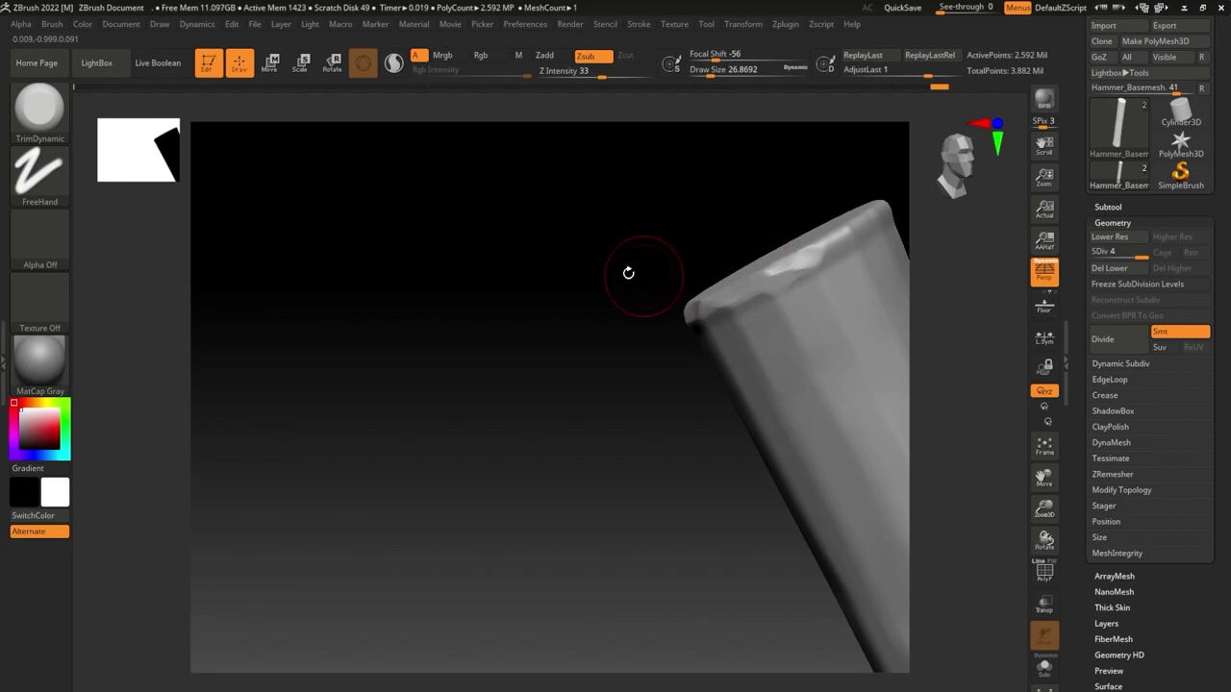
Trim worn chips around the top and bottom cap rims, brush size about 64.88.
drag(628, 273, 702, 297)
drag(887, 227, 673, 375)
drag(554, 461, 648, 314)
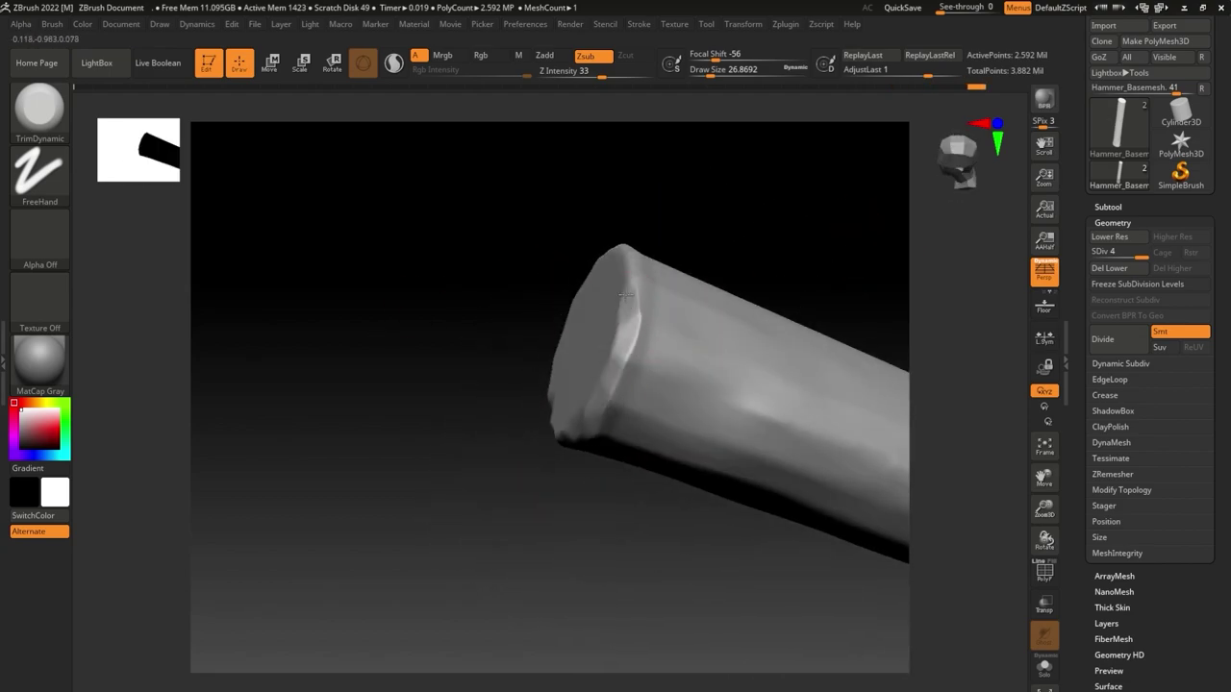
mouse_move(616, 500)
mouse_down()
mouse_move(648, 541)
mouse_move(555, 341)
mouse_move(625, 317)
mouse_move(764, 305)
mouse_move(798, 199)
mouse_up()
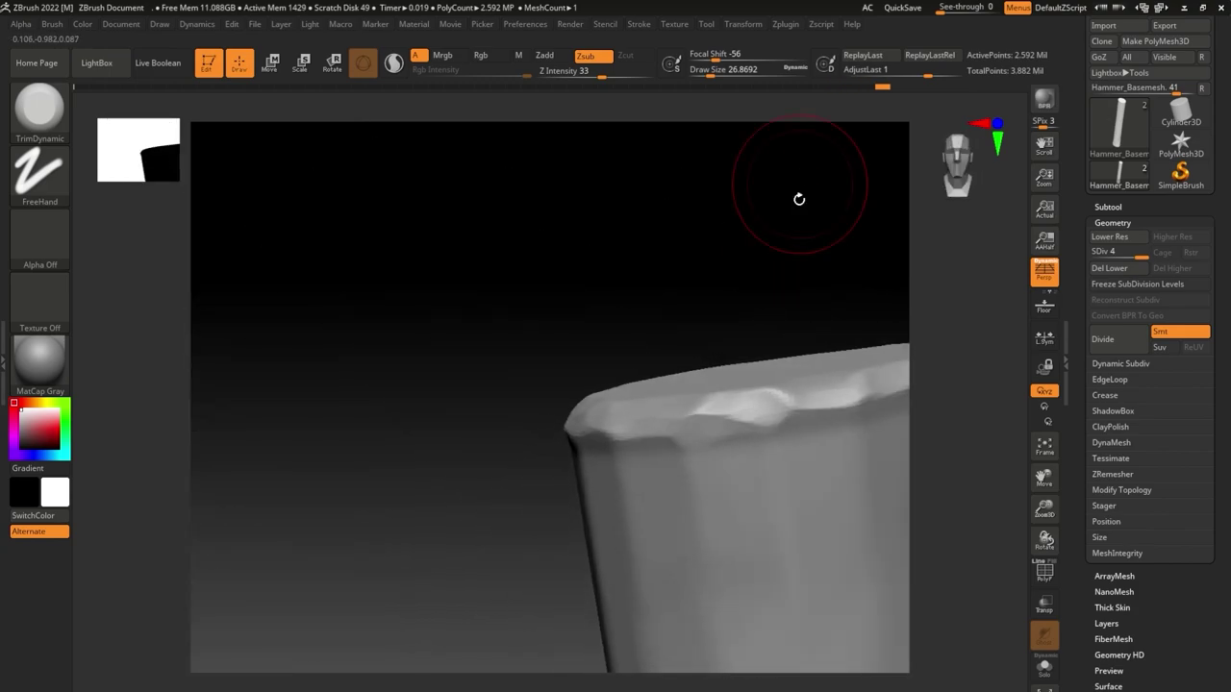
mouse_move(689, 250)
mouse_down()
mouse_move(763, 390)
mouse_move(743, 343)
mouse_move(722, 429)
mouse_move(744, 352)
mouse_move(564, 261)
mouse_up()
drag(710, 72, 717, 72)
mouse_move(805, 269)
mouse_down()
mouse_move(710, 444)
mouse_move(748, 459)
mouse_move(555, 404)
mouse_move(764, 385)
mouse_move(638, 587)
mouse_up()
mouse_move(741, 305)
mouse_down()
mouse_move(676, 448)
mouse_move(775, 298)
mouse_move(739, 335)
mouse_move(709, 344)
mouse_move(705, 305)
mouse_move(682, 376)
mouse_move(682, 359)
mouse_move(695, 371)
mouse_move(702, 358)
mouse_move(653, 356)
mouse_up()
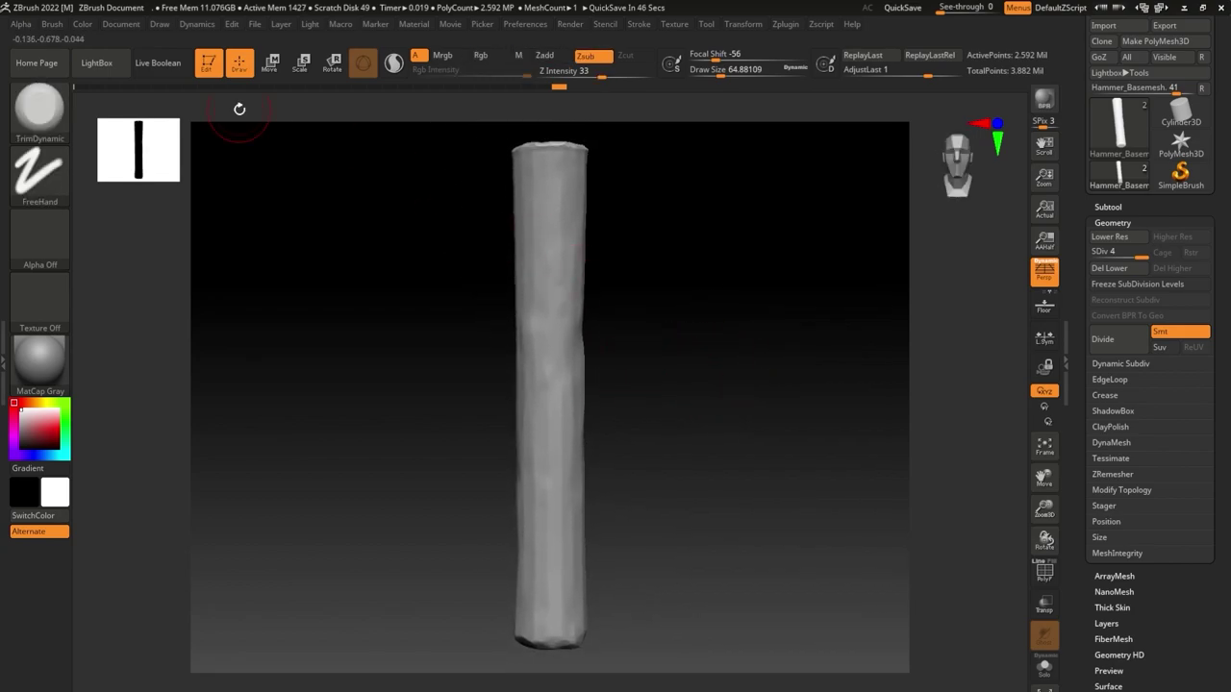
Import the Wood_alphas_11 PNG from the sourceimages folder as an alpha.
click(55, 258)
click(117, 496)
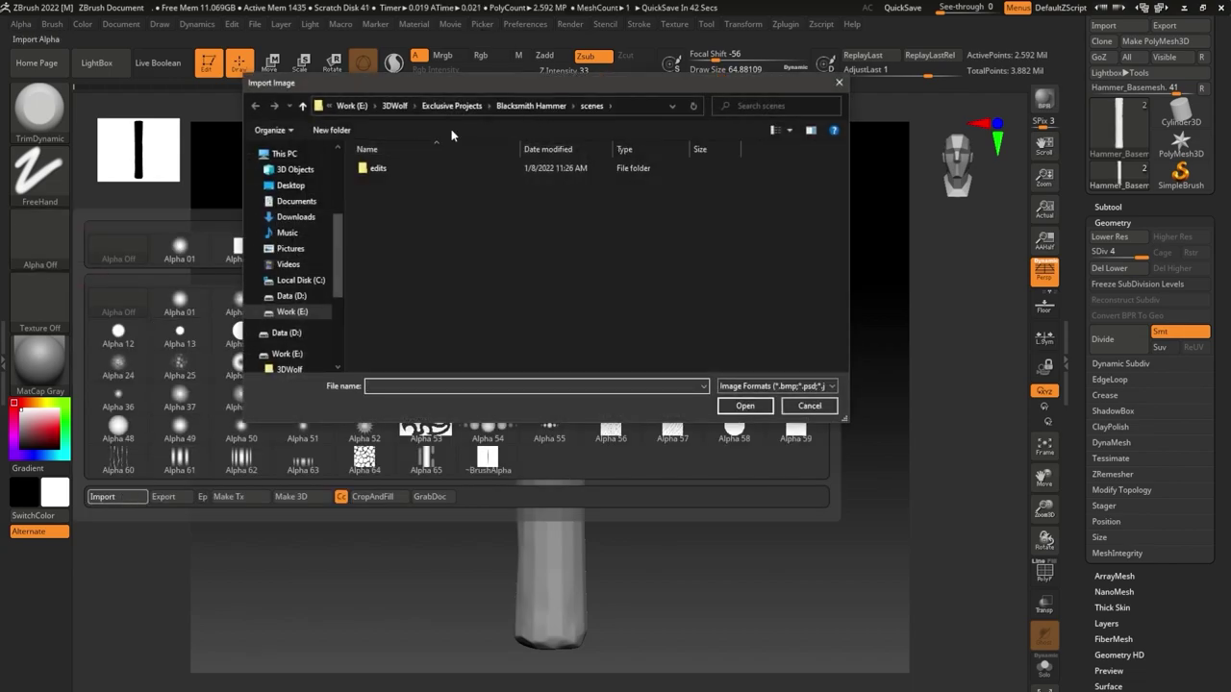
click(531, 105)
double_click(396, 308)
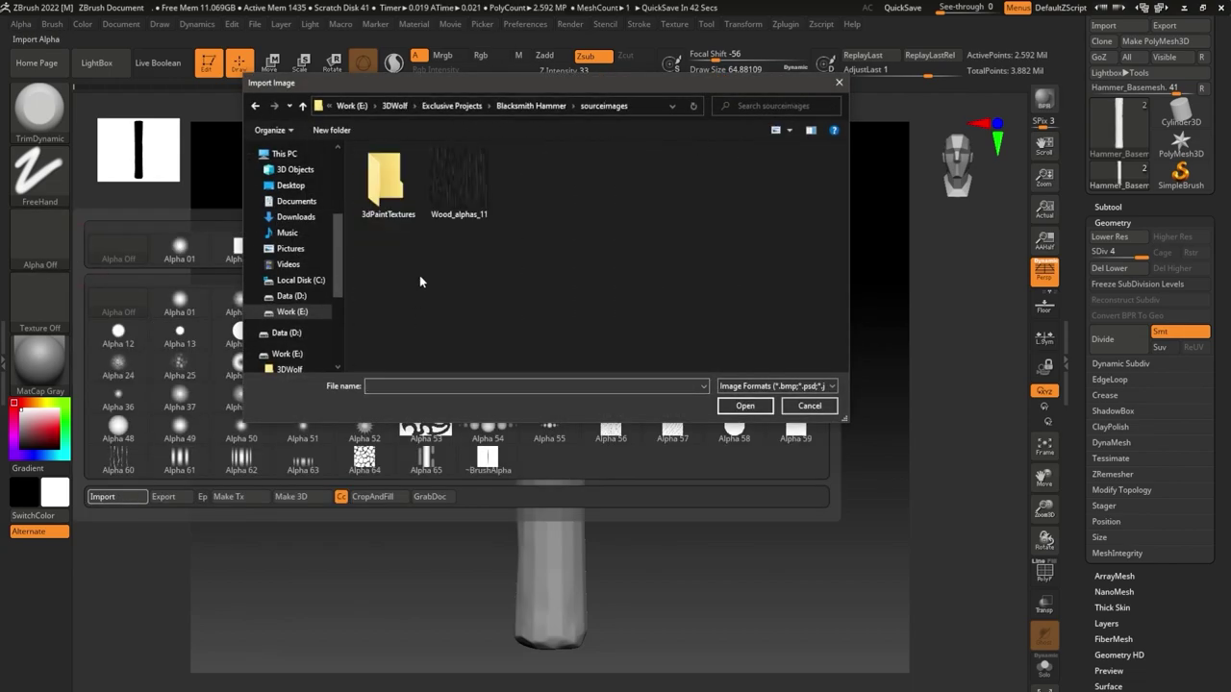
click(448, 188)
click(745, 405)
Set the Standard brush to use the wood alpha with a DragRect stroke.
key(b)
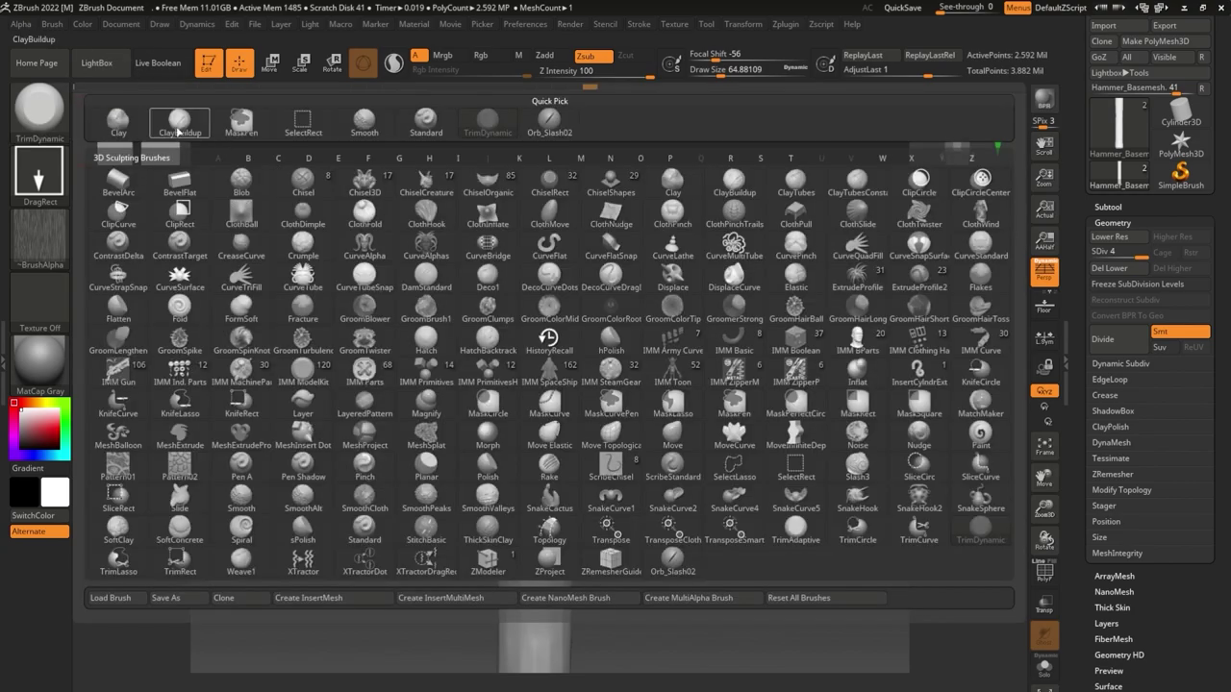
key(s)
key(t)
click(41, 252)
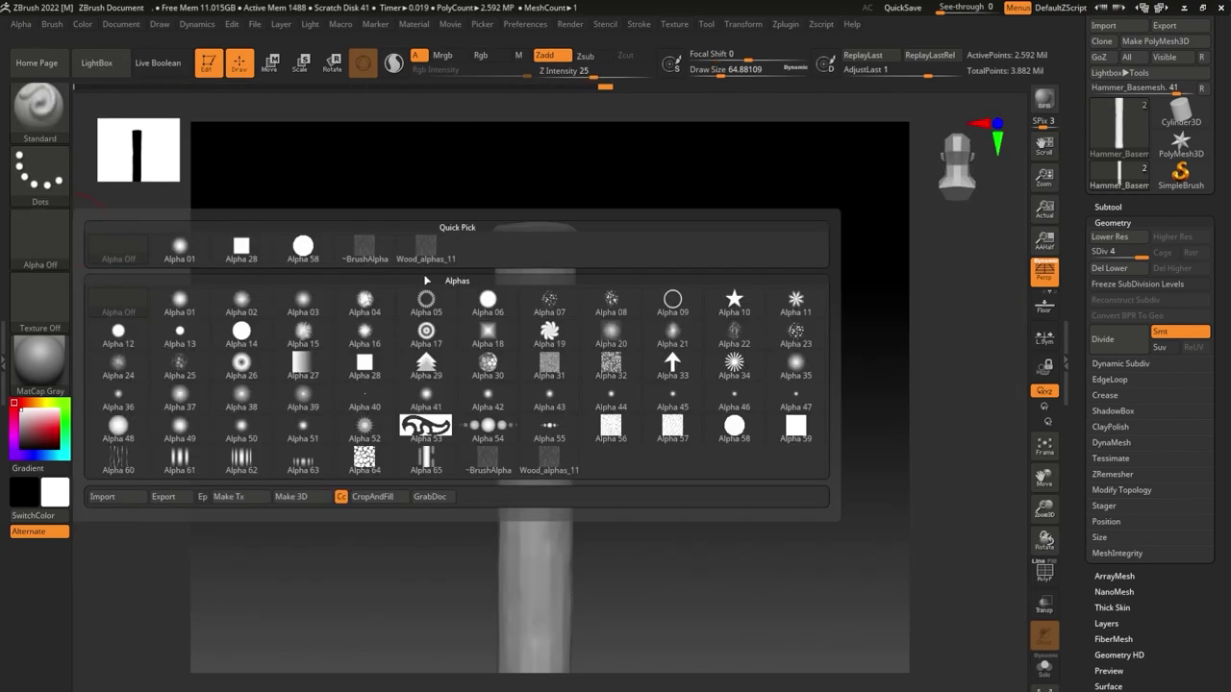
click(426, 250)
click(40, 173)
click(180, 186)
Stamp wood grain onto the upper handle, lowering Z Intensity to 10.
drag(527, 278, 540, 318)
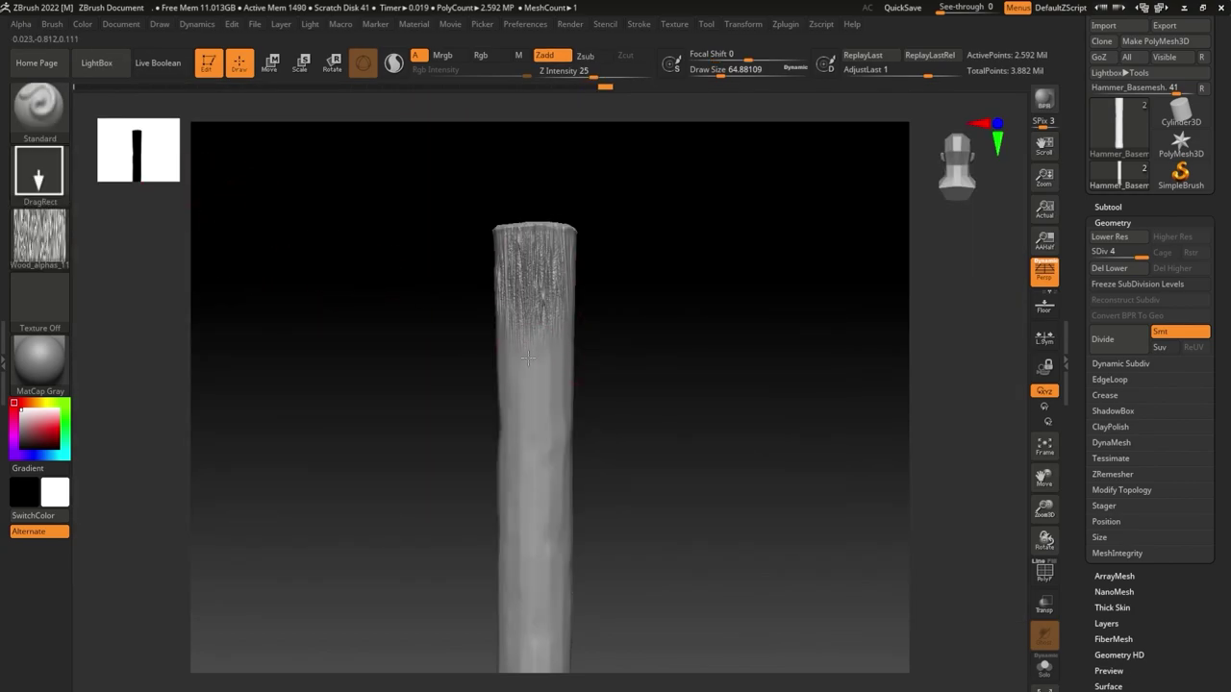
drag(654, 289, 692, 392)
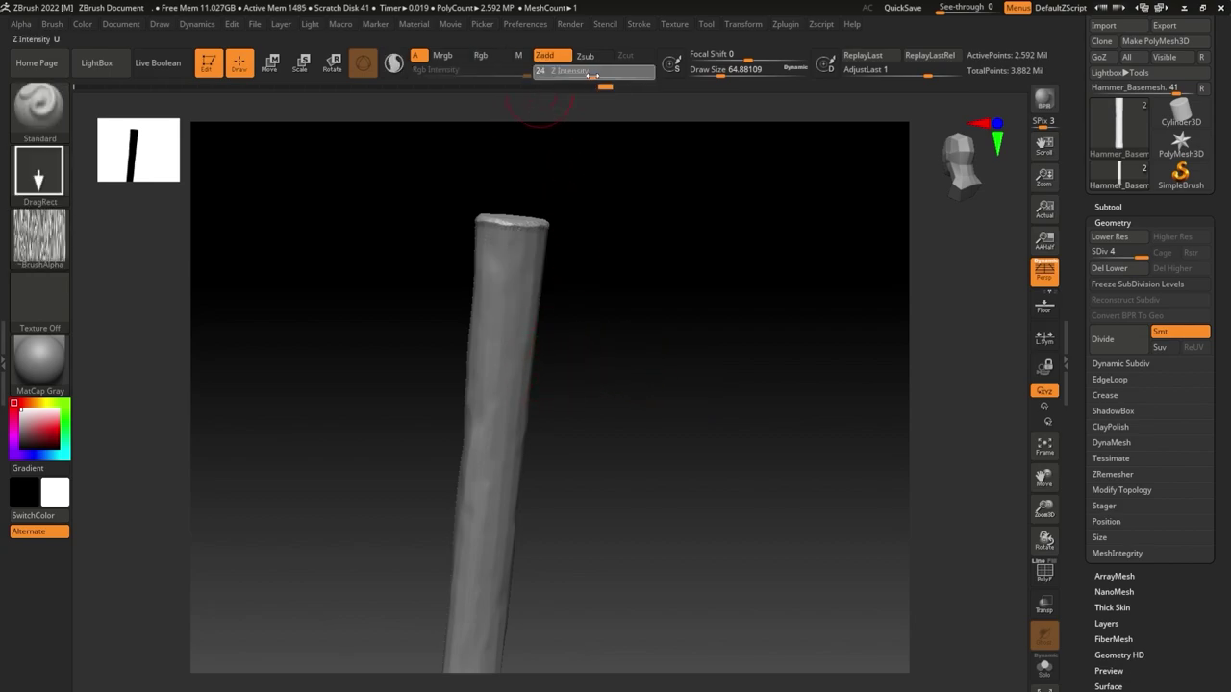
drag(594, 77, 571, 77)
shift+drag(590, 166, 525, 327)
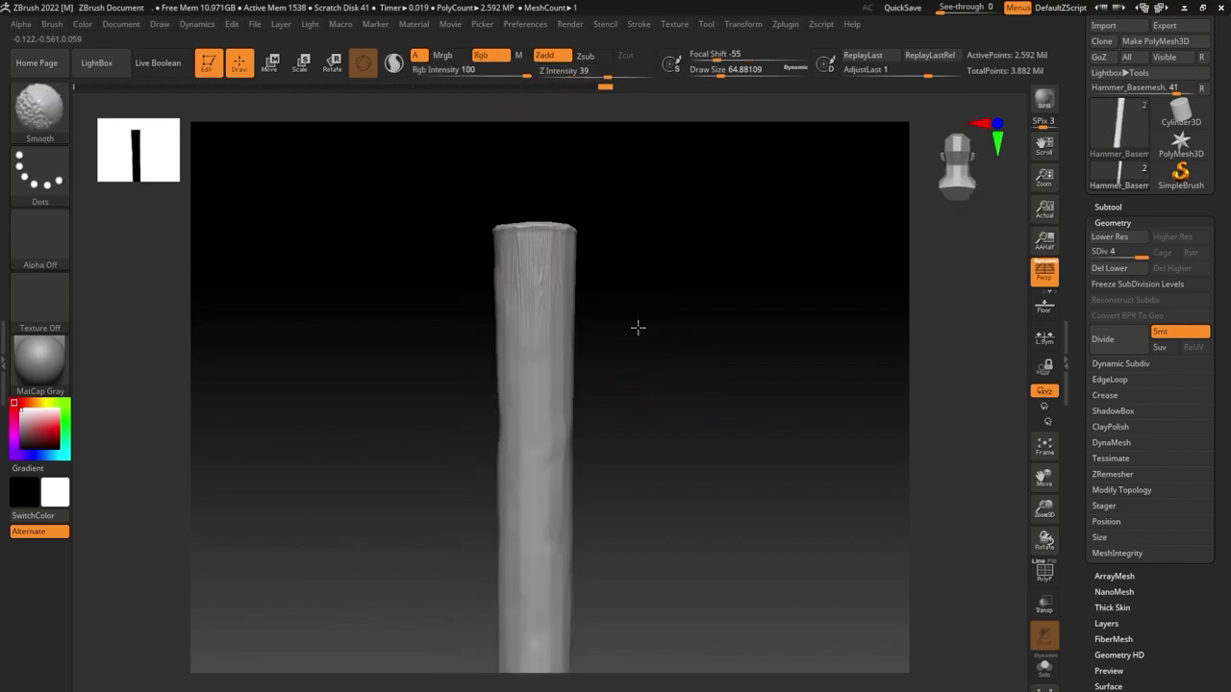
drag(637, 327, 645, 336)
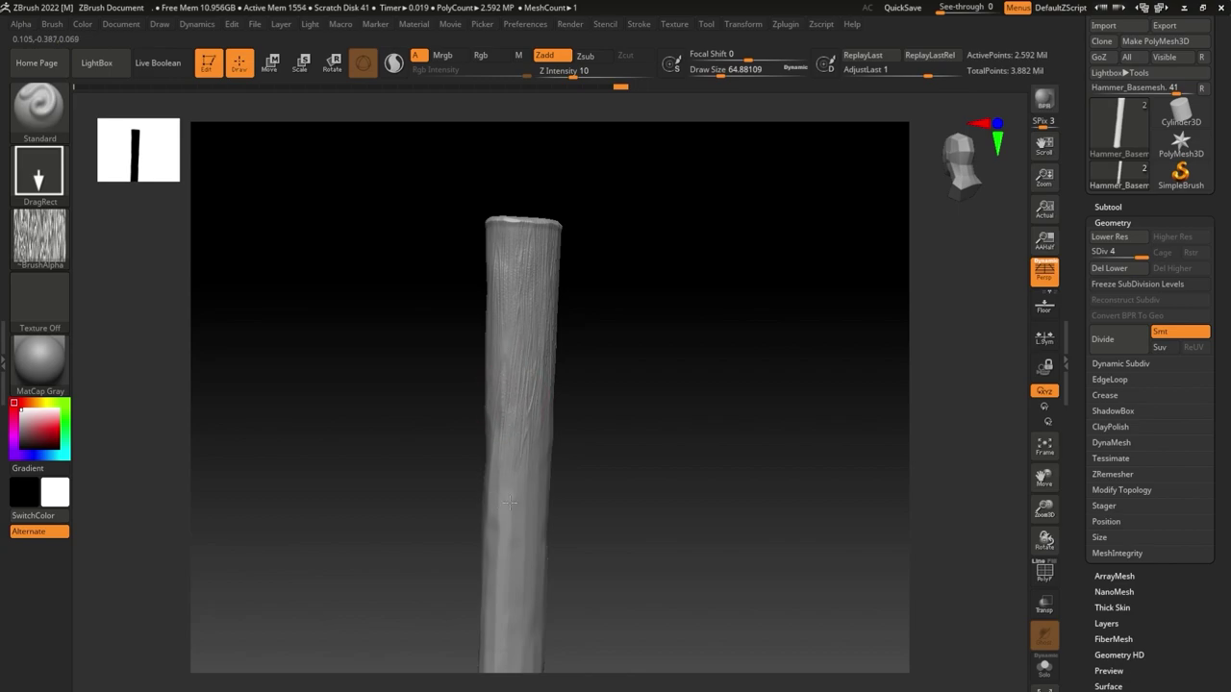
mouse_move(597, 433)
mouse_down()
mouse_move(649, 352)
mouse_move(508, 265)
mouse_up()
drag(579, 322, 443, 320)
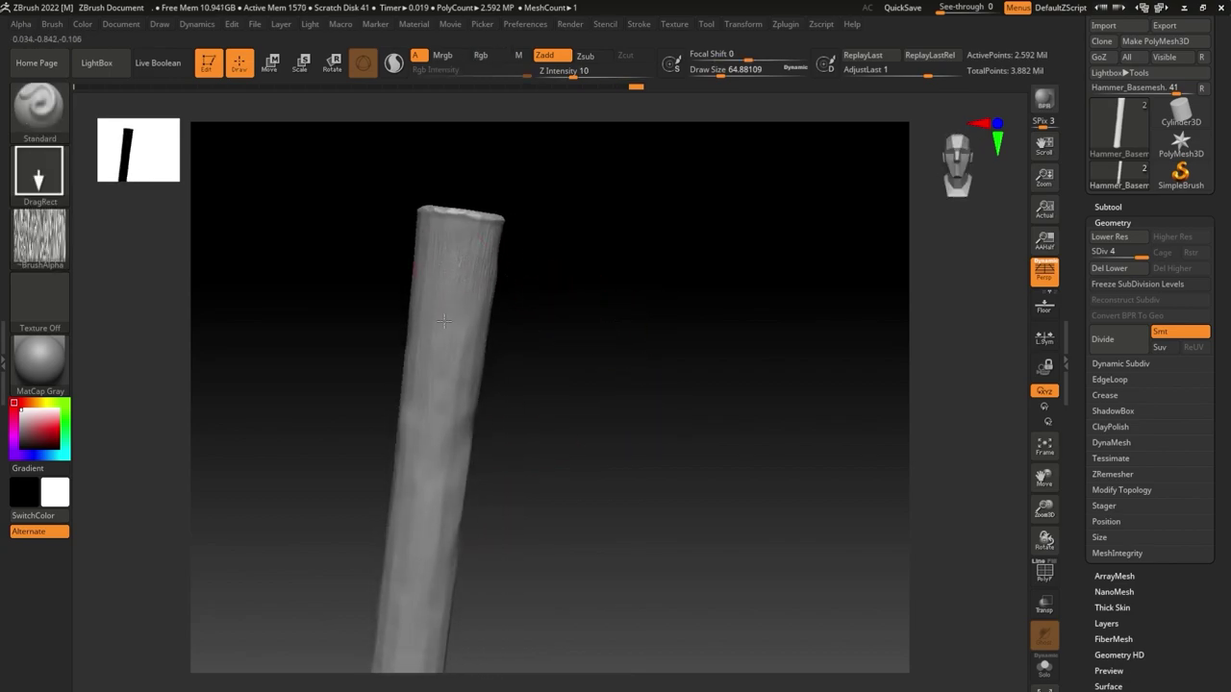
drag(537, 384, 447, 231)
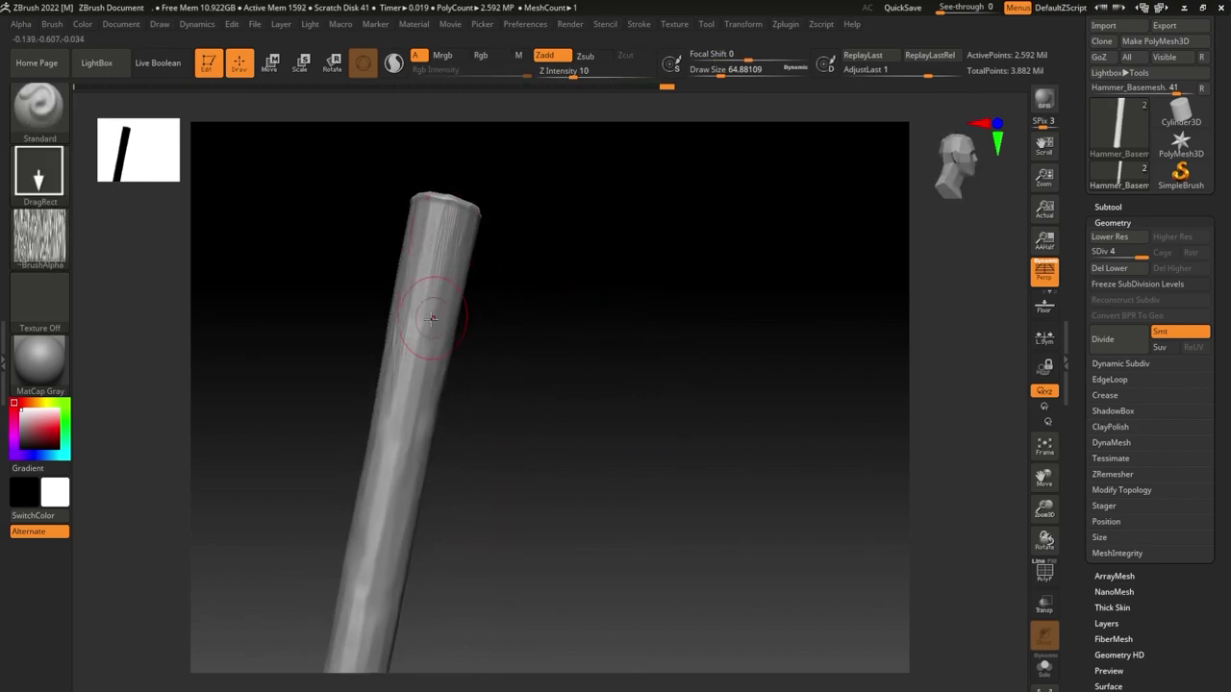
Stamp grain around the top cap, every side and the bottom end of the handle.
mouse_move(549, 333)
mouse_down()
mouse_move(558, 445)
mouse_move(448, 188)
mouse_up()
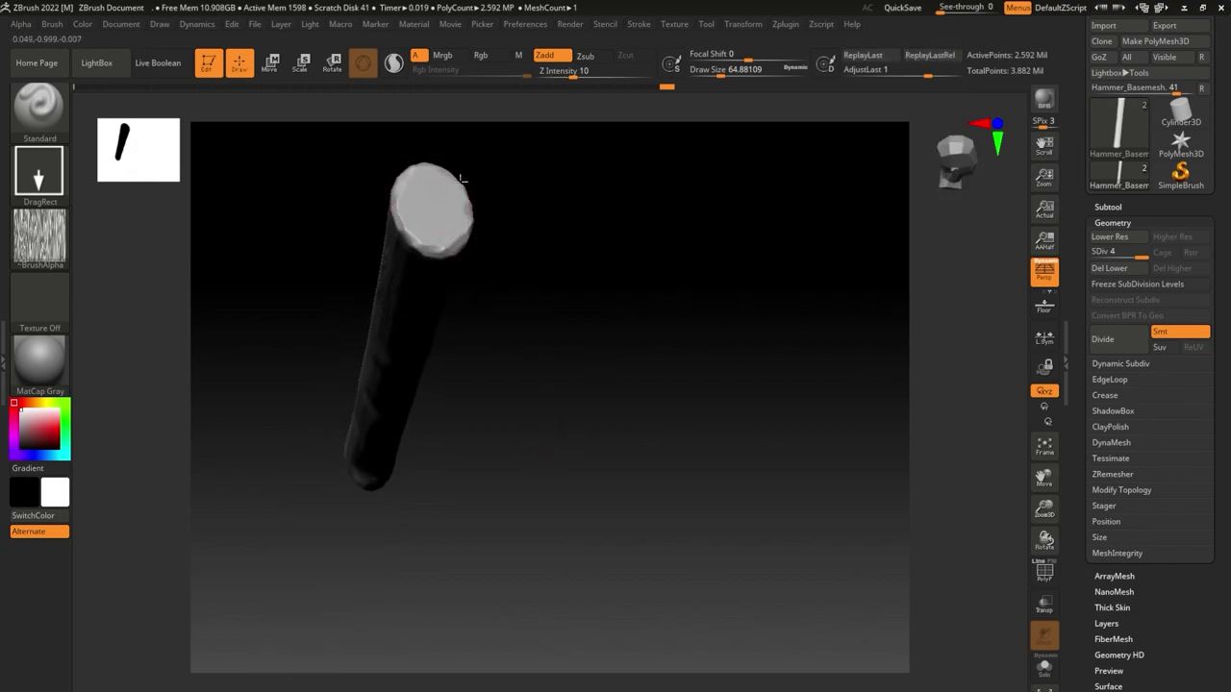
mouse_move(607, 253)
mouse_down()
mouse_move(440, 269)
mouse_move(435, 175)
mouse_up()
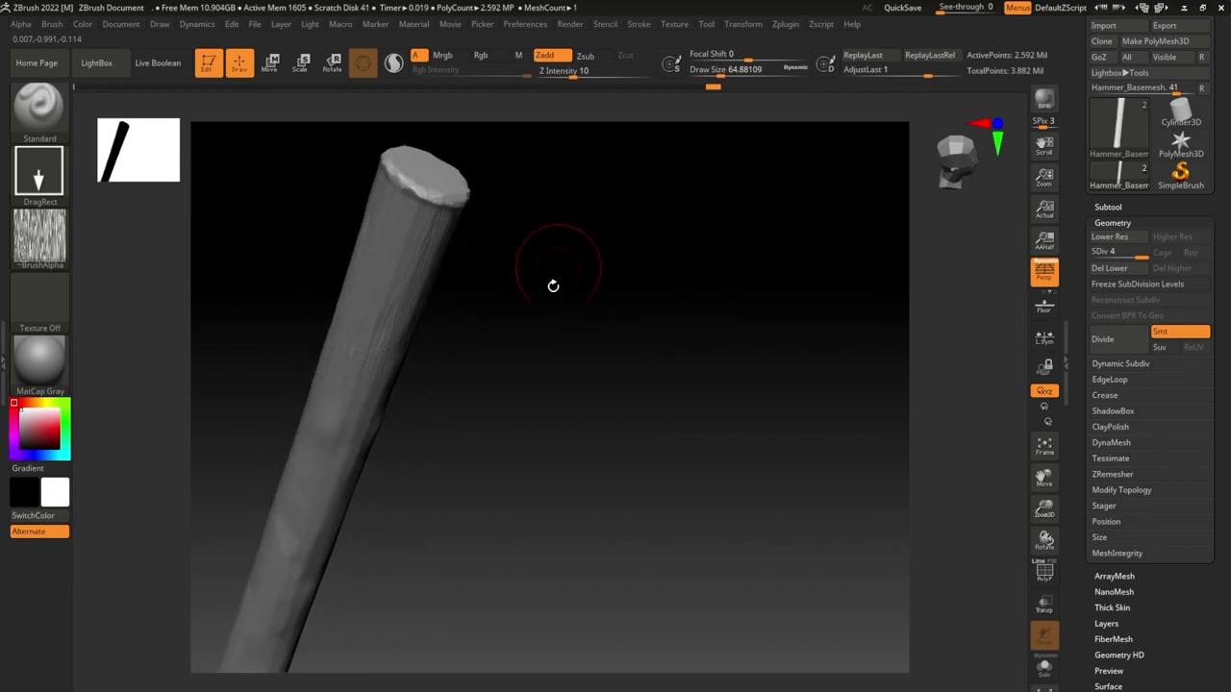
mouse_move(575, 180)
shift+mouse_down()
mouse_move(580, 264)
mouse_move(549, 337)
shift+mouse_up()
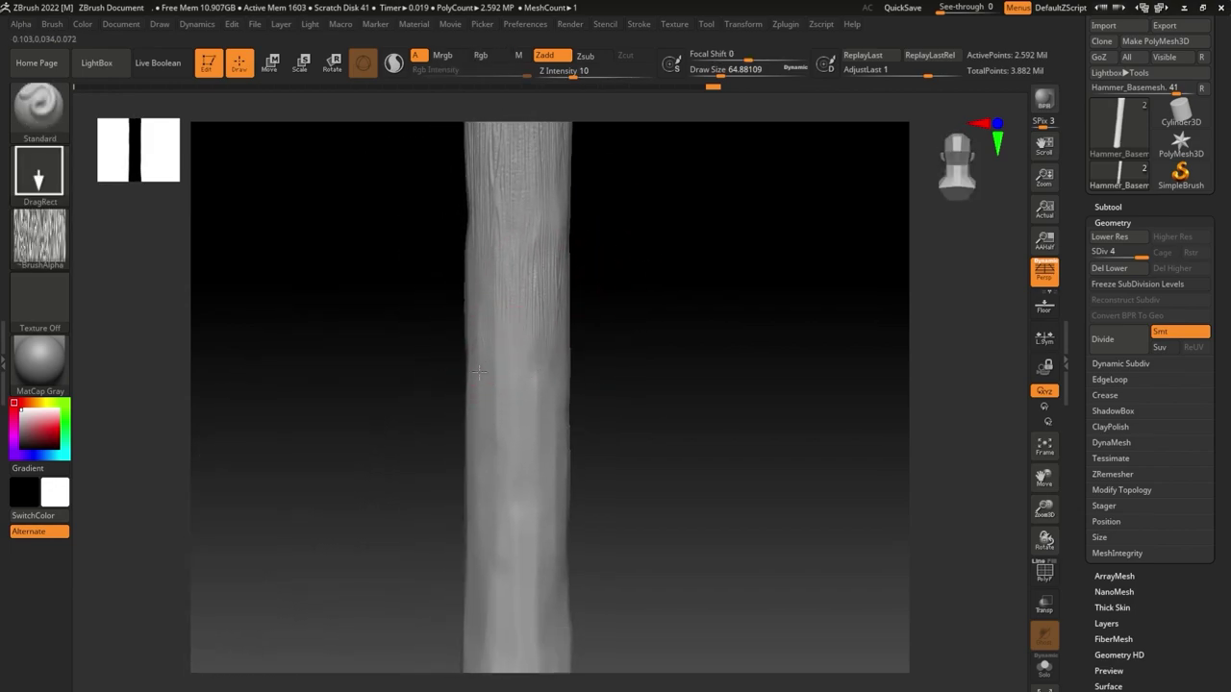
alt+drag(651, 362, 547, 339)
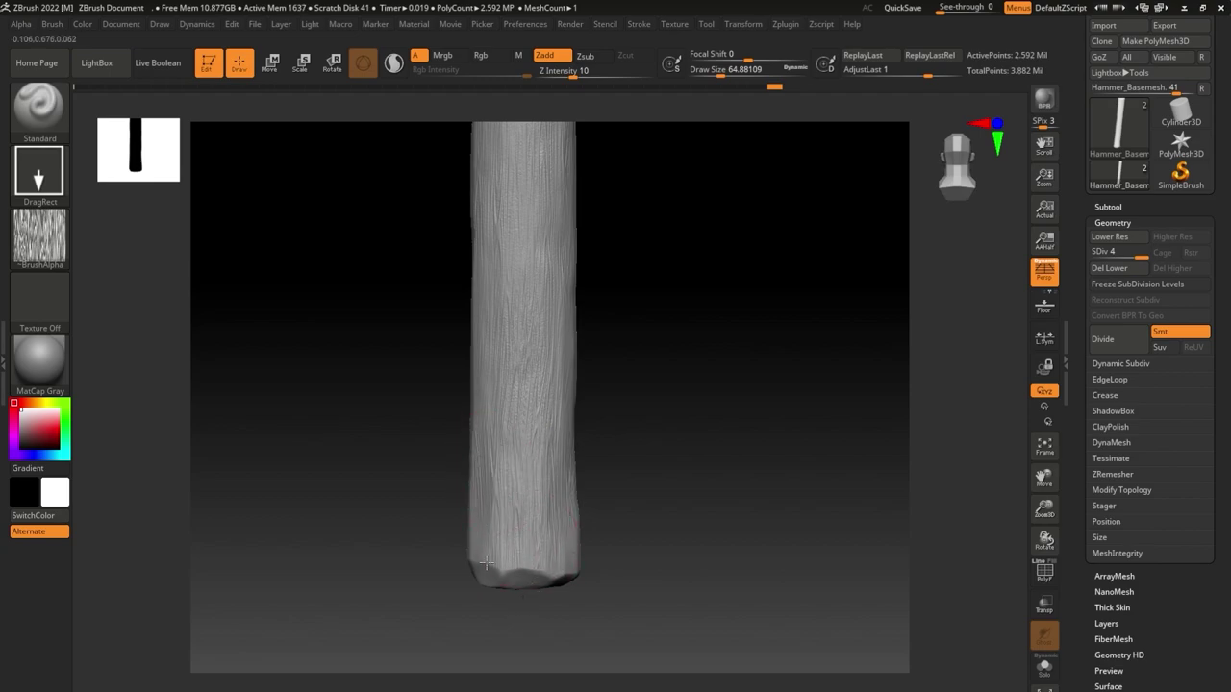
mouse_move(632, 340)
mouse_down()
mouse_move(582, 337)
mouse_move(497, 431)
mouse_up()
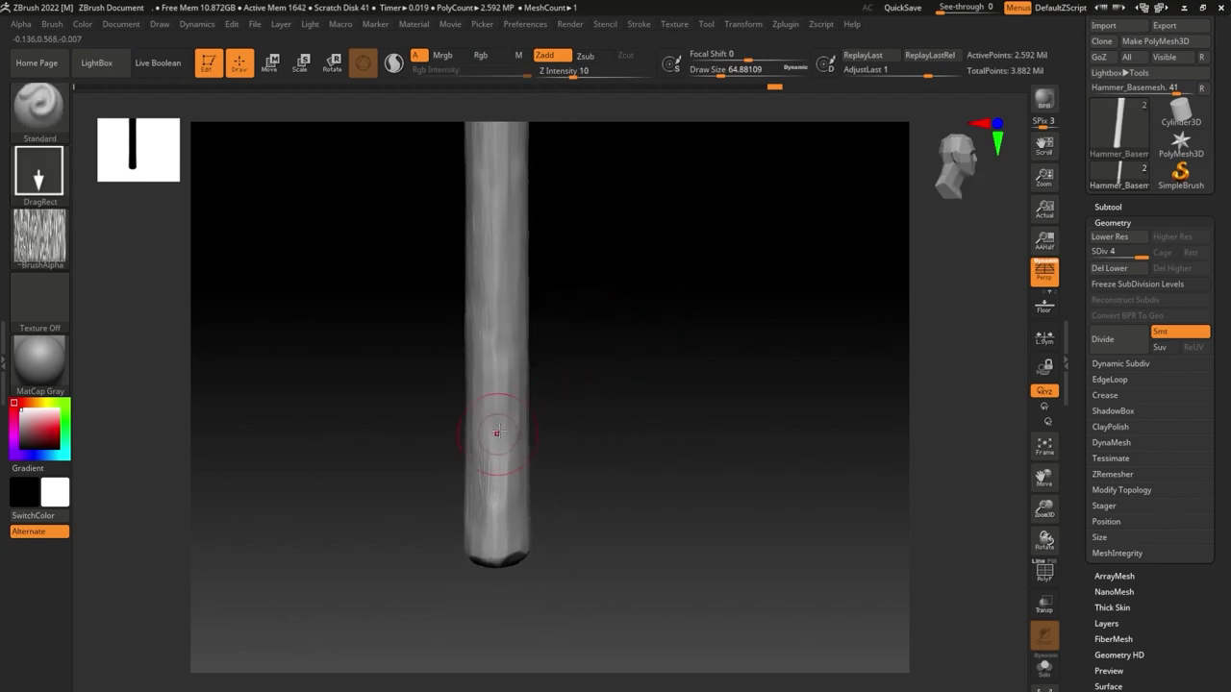
mouse_move(642, 280)
mouse_down()
mouse_move(607, 286)
mouse_move(502, 374)
mouse_move(546, 381)
mouse_up()
alt+drag(651, 430, 645, 366)
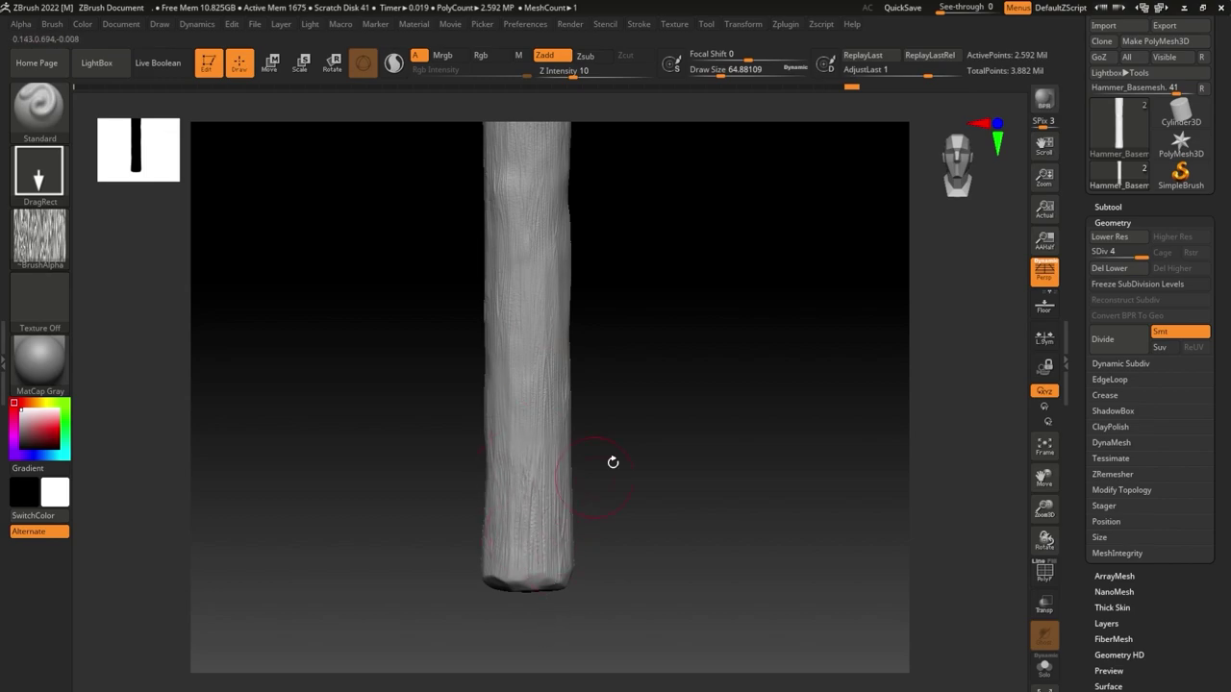
mouse_move(612, 462)
mouse_down()
mouse_move(654, 404)
mouse_move(572, 336)
mouse_up()
mouse_move(656, 370)
mouse_down()
mouse_move(629, 366)
mouse_move(678, 428)
mouse_move(655, 398)
mouse_up()
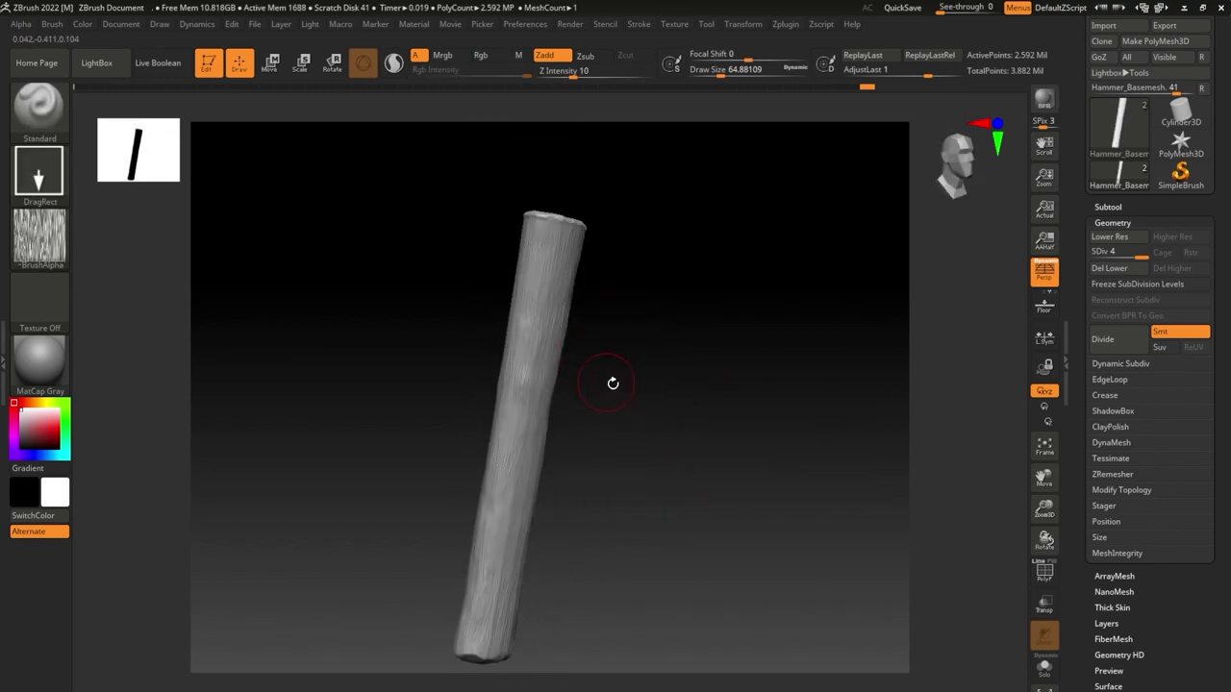
Set up the Polish brush at size about 51 with falloff -72.
click(55, 128)
click(527, 500)
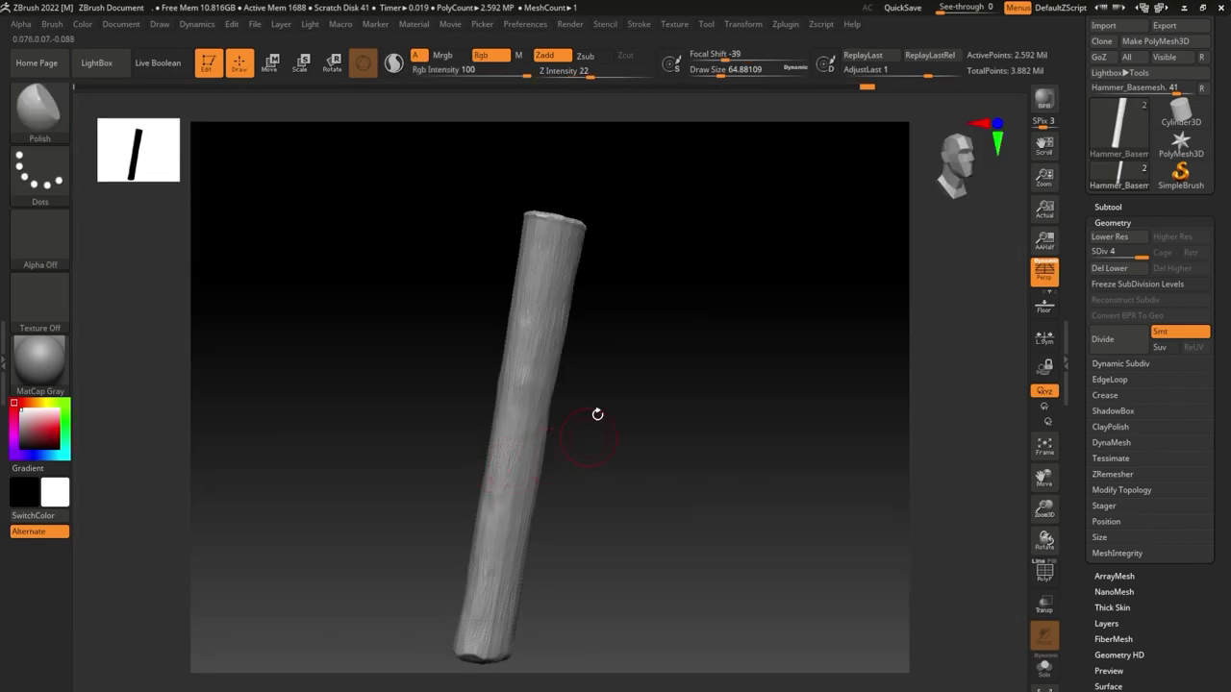
drag(733, 82, 728, 108)
mouse_move(626, 308)
alt+mouse_down()
mouse_move(648, 392)
mouse_move(529, 365)
alt+mouse_up()
mouse_move(500, 421)
mouse_down()
mouse_move(709, 360)
mouse_move(639, 301)
mouse_move(641, 154)
mouse_up()
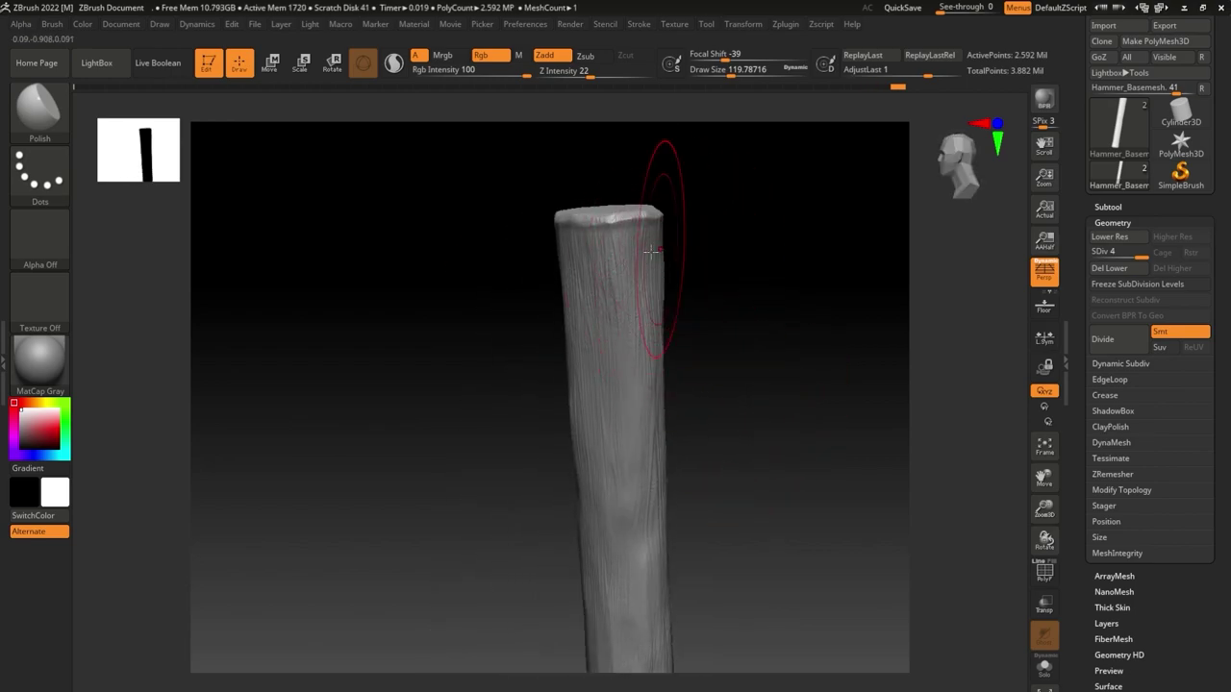
key(bracketleft)
key(bracketleft)
key(bracketleft)
drag(723, 59, 705, 59)
drag(688, 135, 667, 191)
Polish the handle's end and frame the handle diagonally across the canvas.
mouse_move(578, 388)
mouse_down()
mouse_move(687, 302)
mouse_move(800, 385)
mouse_move(701, 289)
mouse_move(586, 341)
mouse_up()
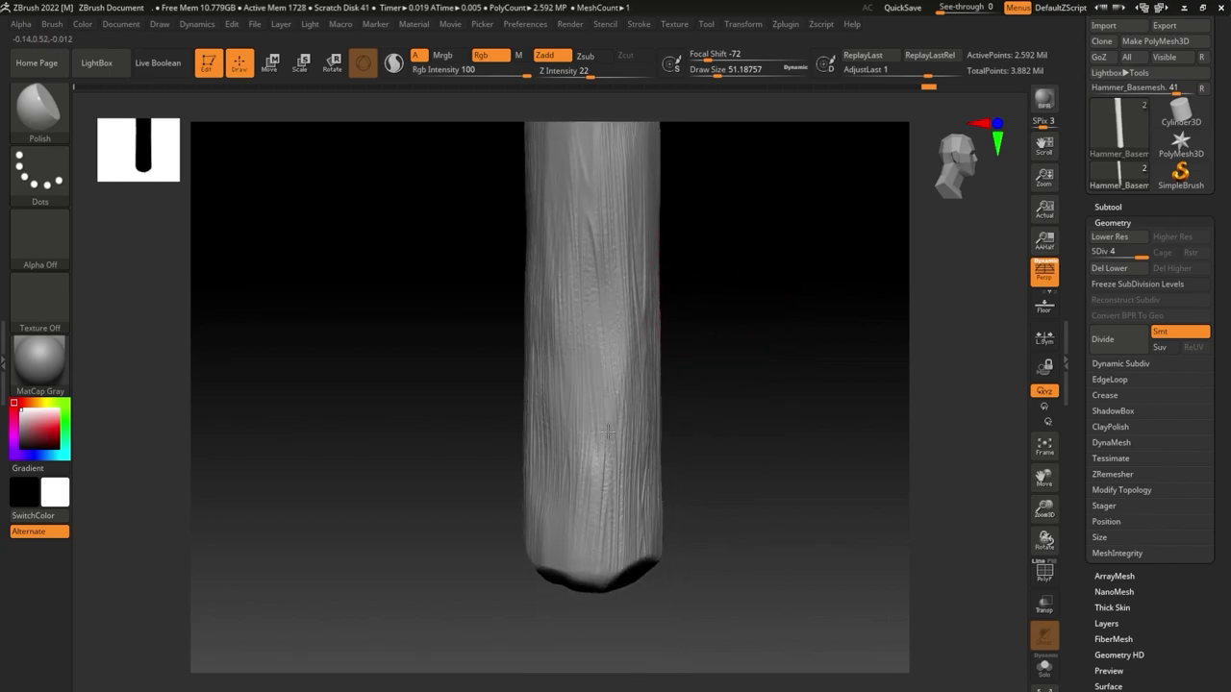
drag(702, 288, 615, 337)
mouse_move(696, 270)
mouse_down()
mouse_move(671, 264)
mouse_move(676, 201)
mouse_up()
key(b)
click(476, 128)
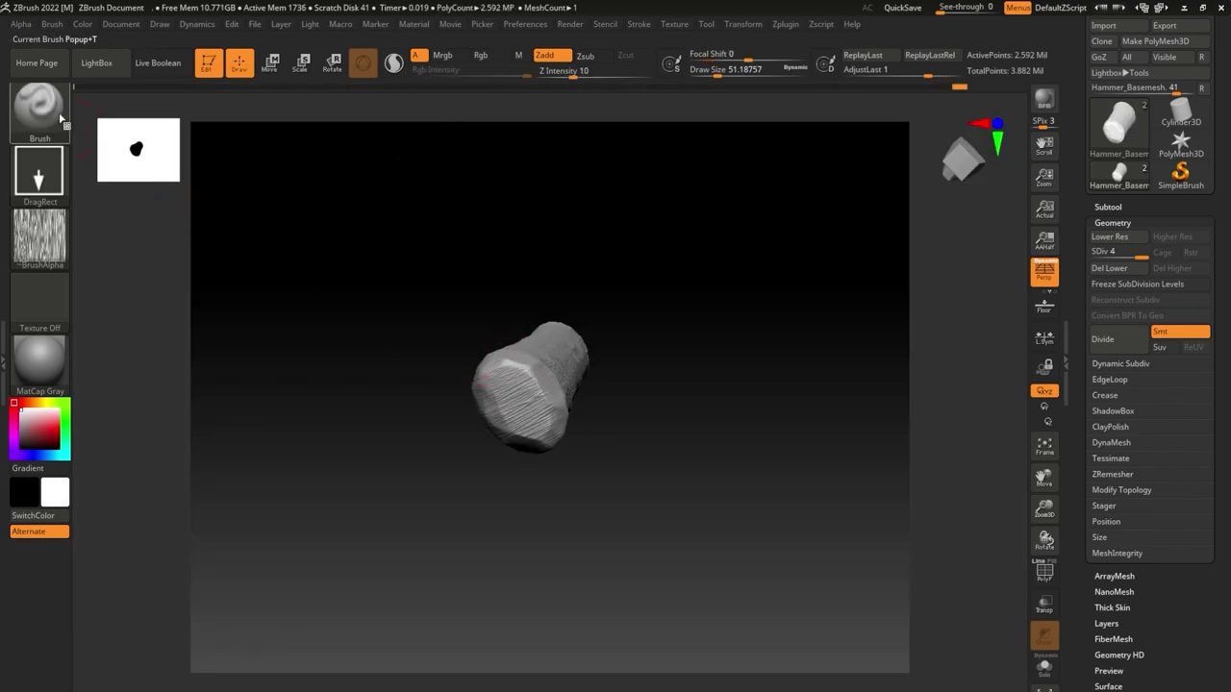
key(b)
click(322, 113)
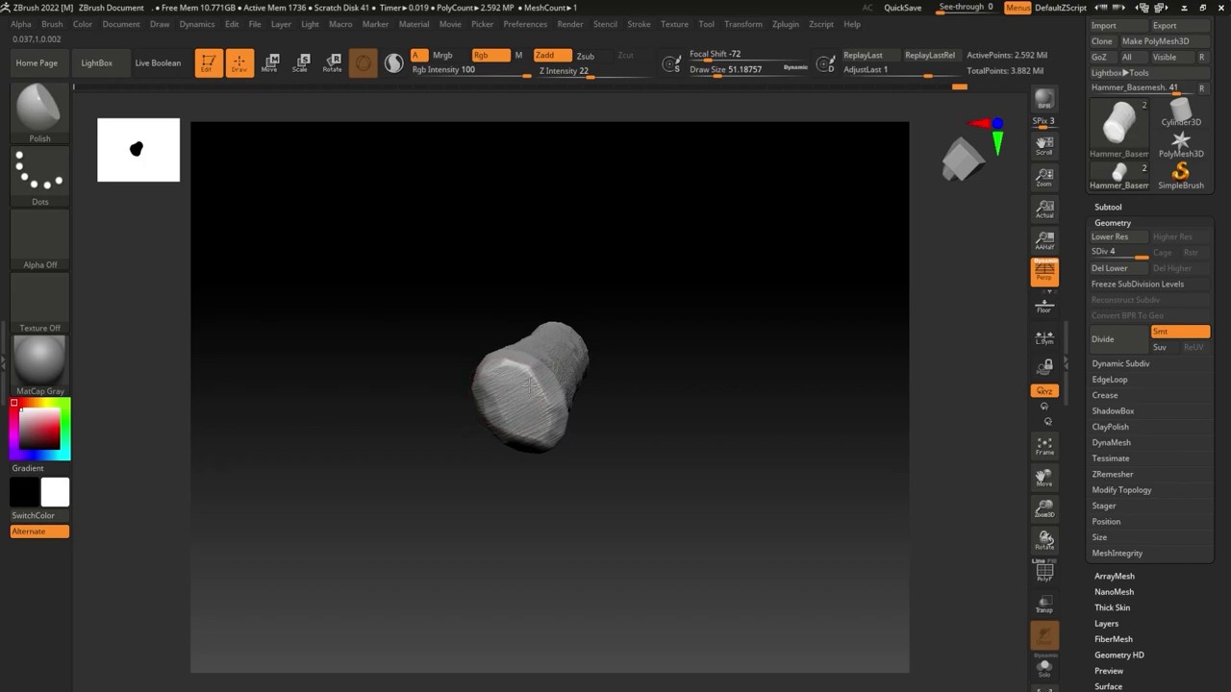
drag(689, 431, 444, 318)
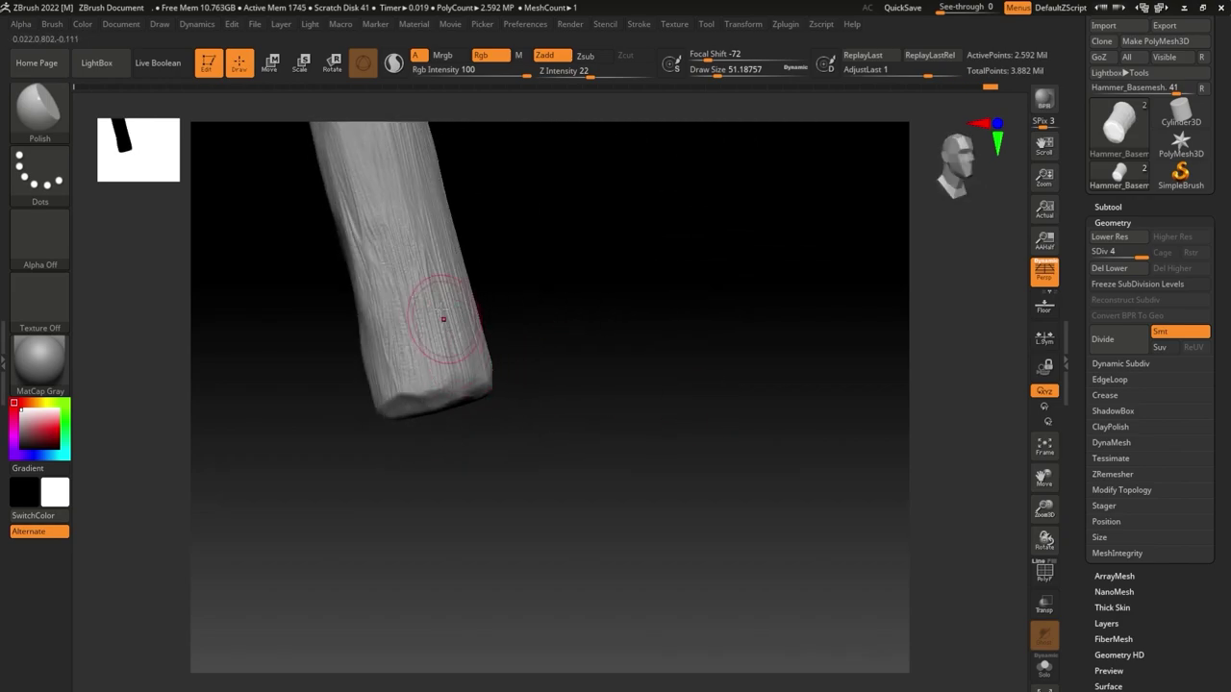
drag(632, 401, 694, 378)
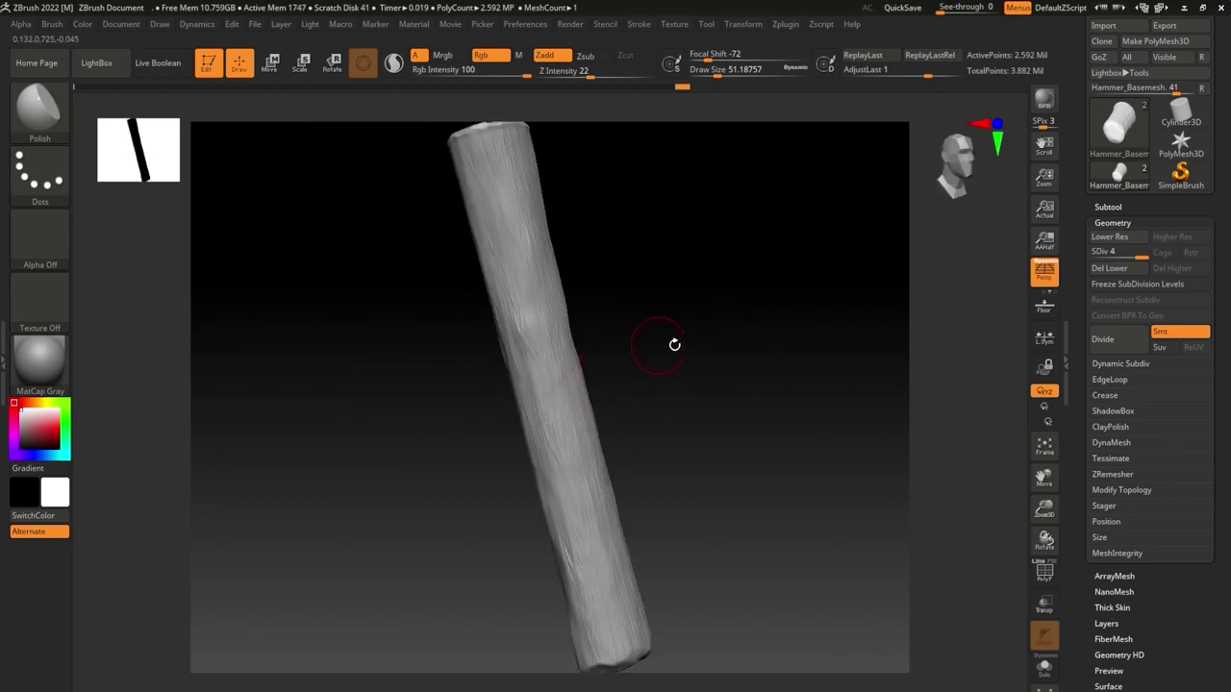
Load Orb_Slash01 from LightBox and cut slash marks along the handle.
click(96, 63)
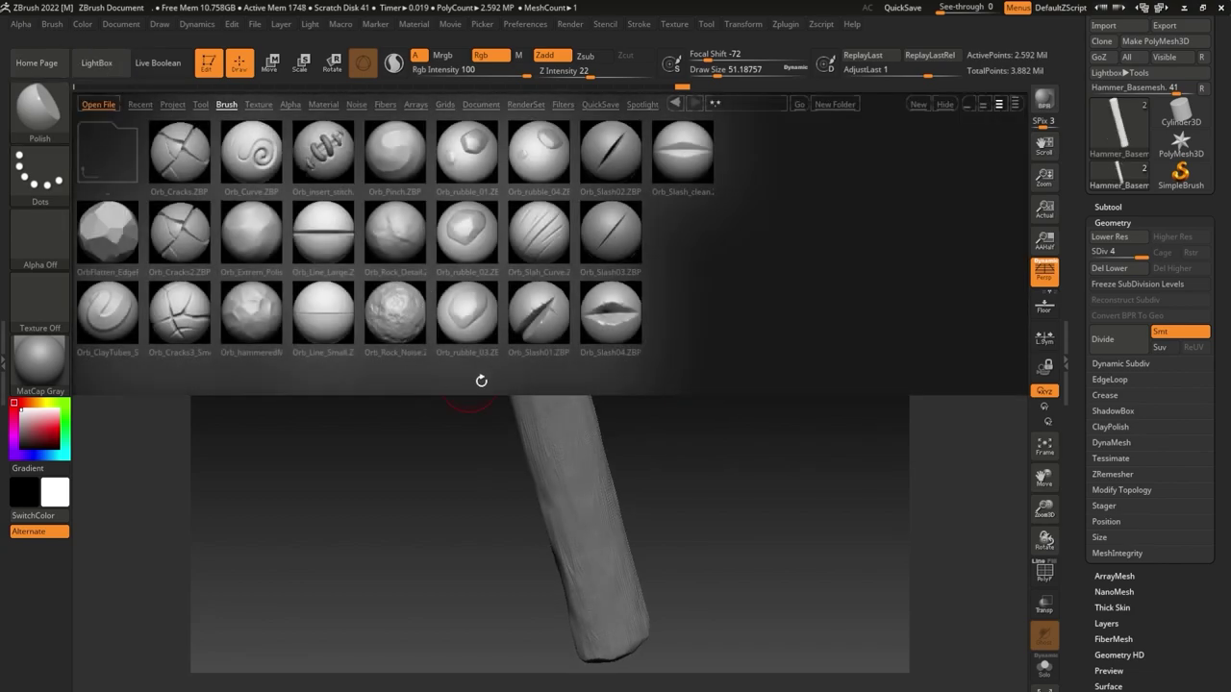
double_click(537, 308)
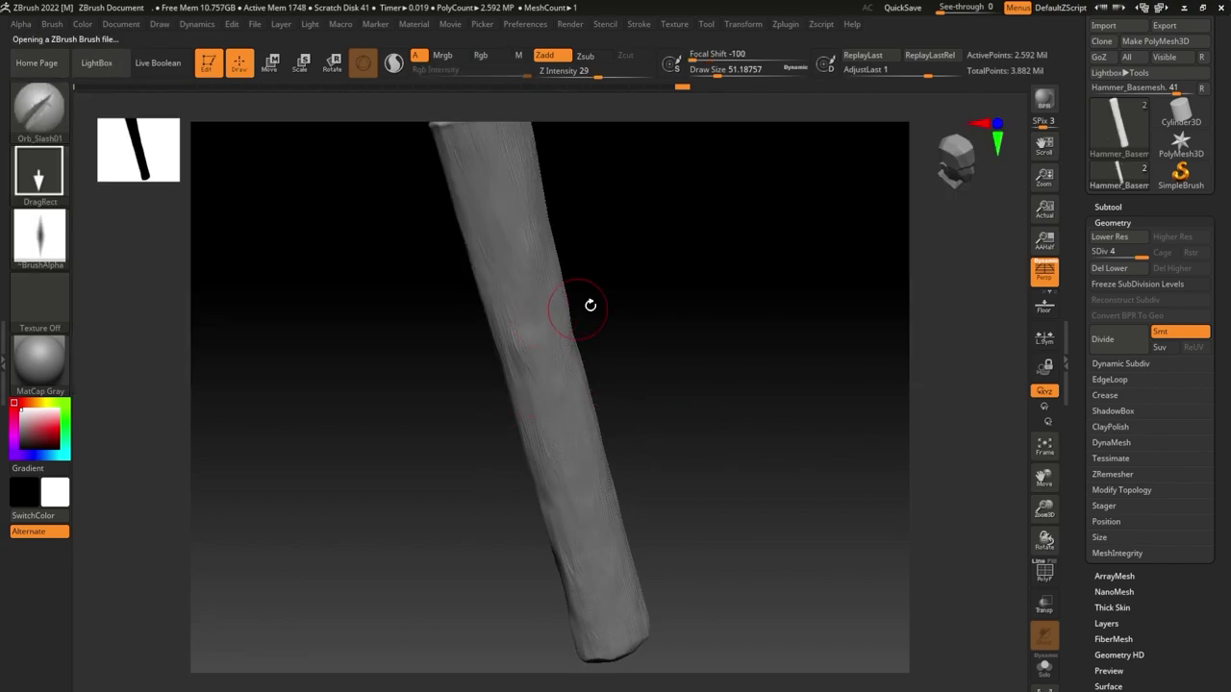
mouse_move(585, 310)
mouse_down()
mouse_move(600, 253)
mouse_move(590, 237)
mouse_up()
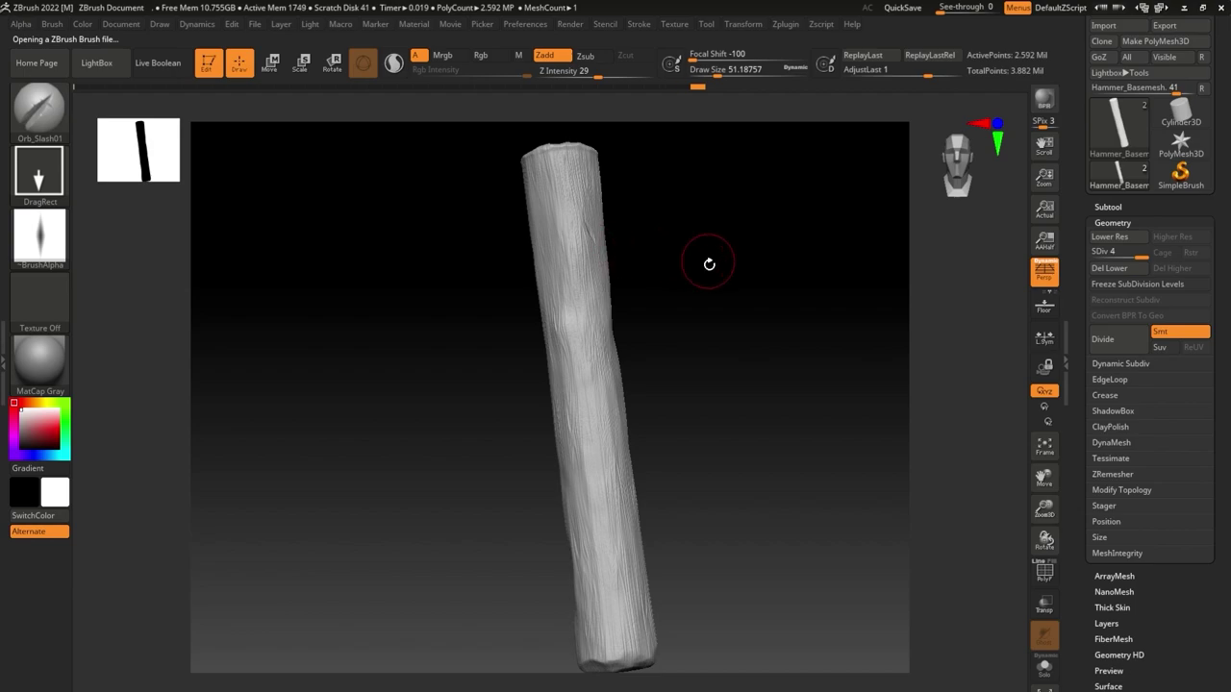
mouse_move(709, 264)
alt+mouse_down()
mouse_move(703, 311)
mouse_move(673, 330)
alt+mouse_up()
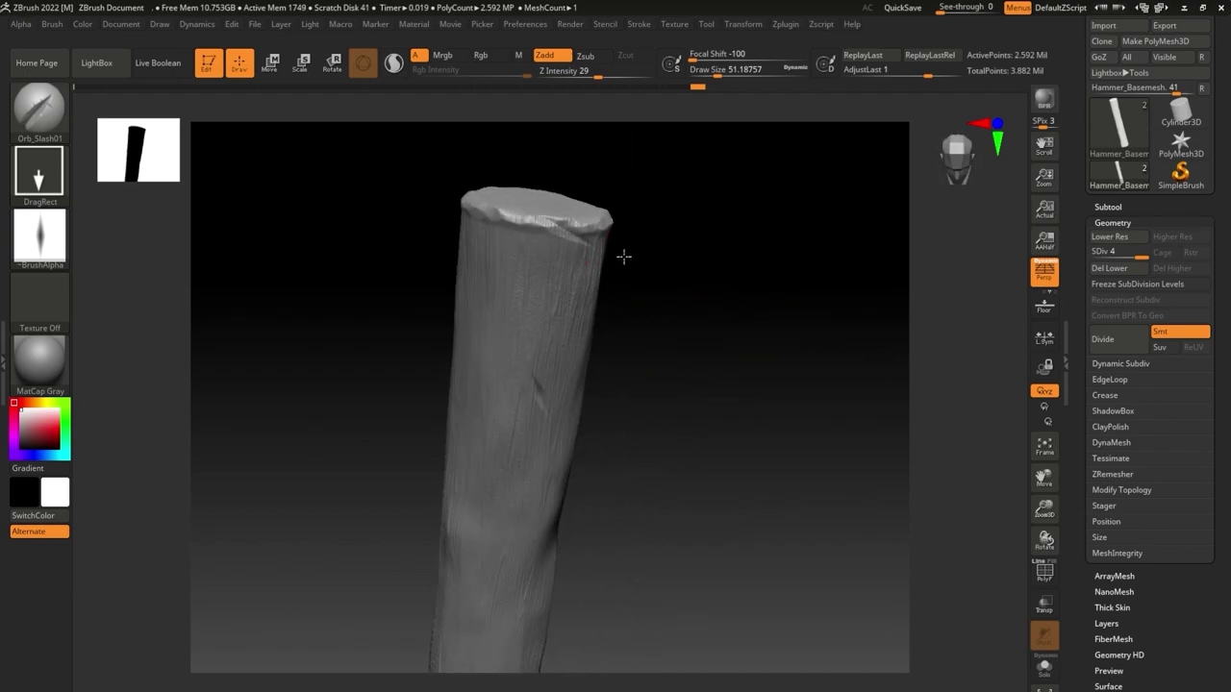
mouse_move(623, 256)
mouse_down()
mouse_move(660, 340)
mouse_move(643, 291)
mouse_move(571, 388)
mouse_up()
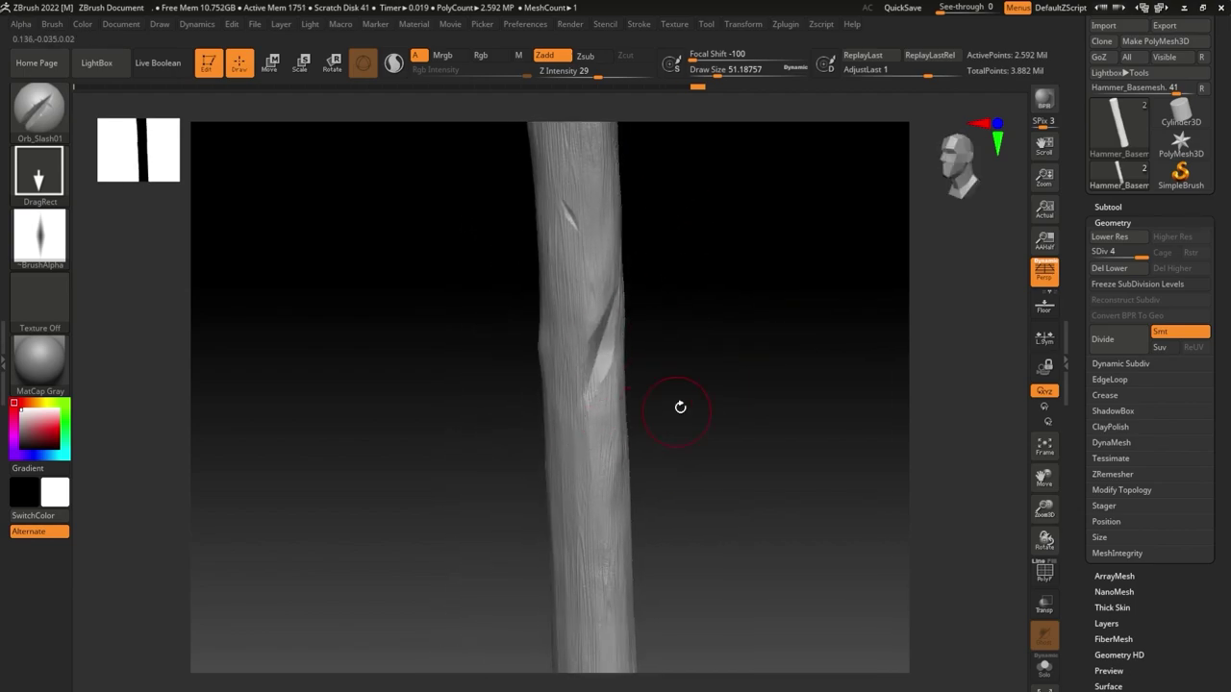
mouse_move(682, 407)
mouse_down()
mouse_move(722, 387)
mouse_move(665, 360)
mouse_move(605, 432)
mouse_move(577, 414)
mouse_up()
Switch to TrimDynamic with a FreeHand stroke and Alpha 01.
click(63, 127)
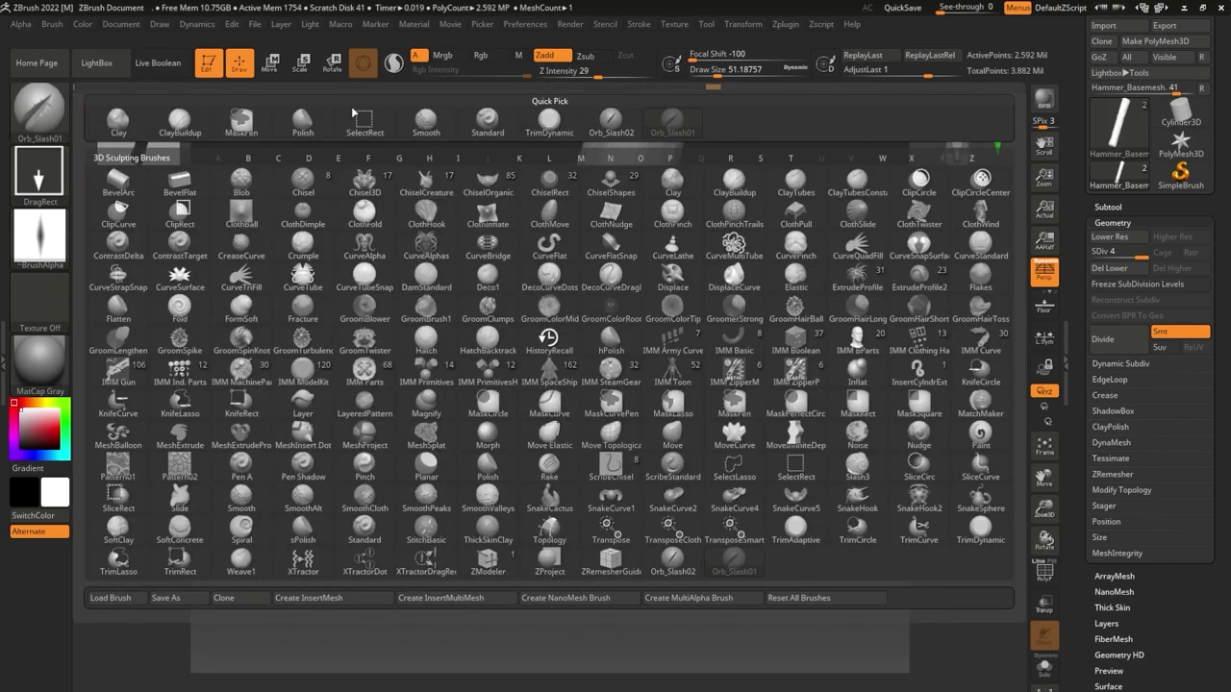
click(549, 120)
click(38, 173)
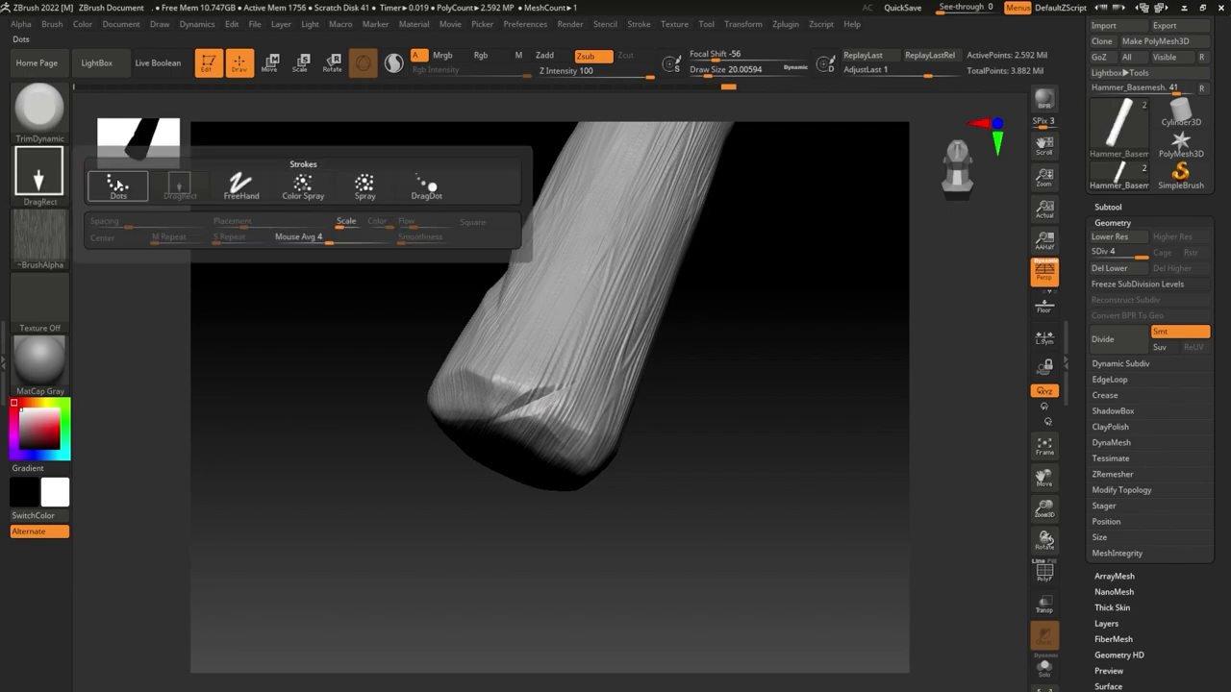
click(241, 185)
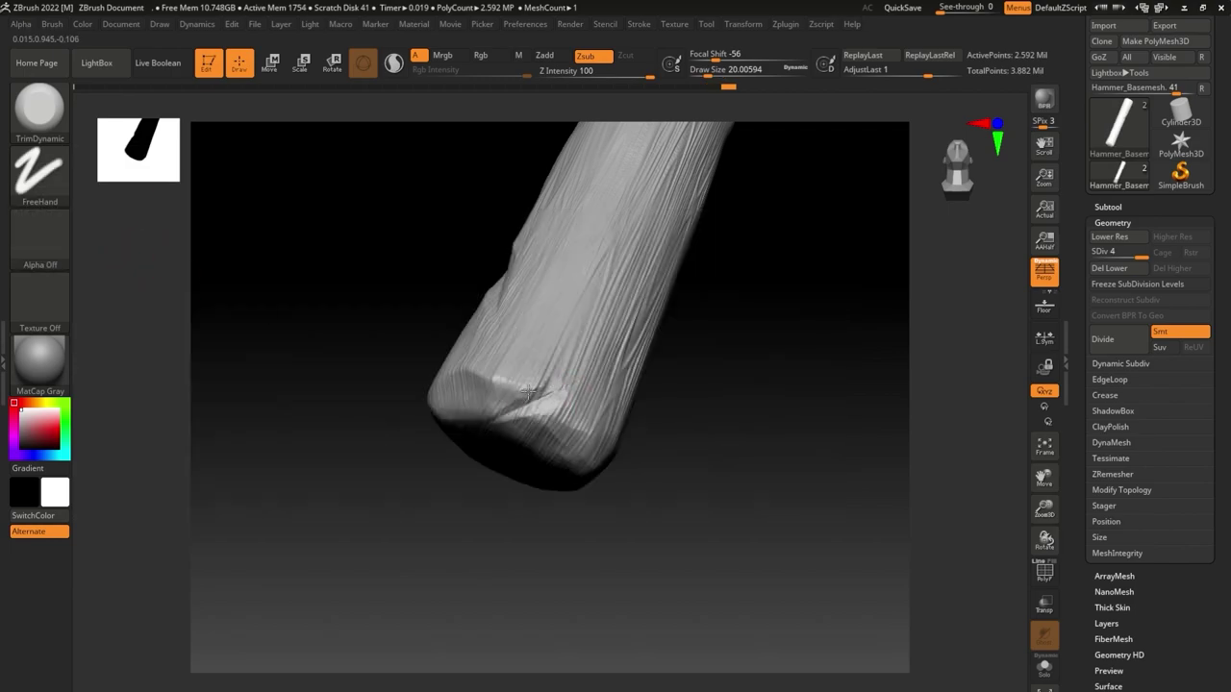
drag(626, 383, 615, 404)
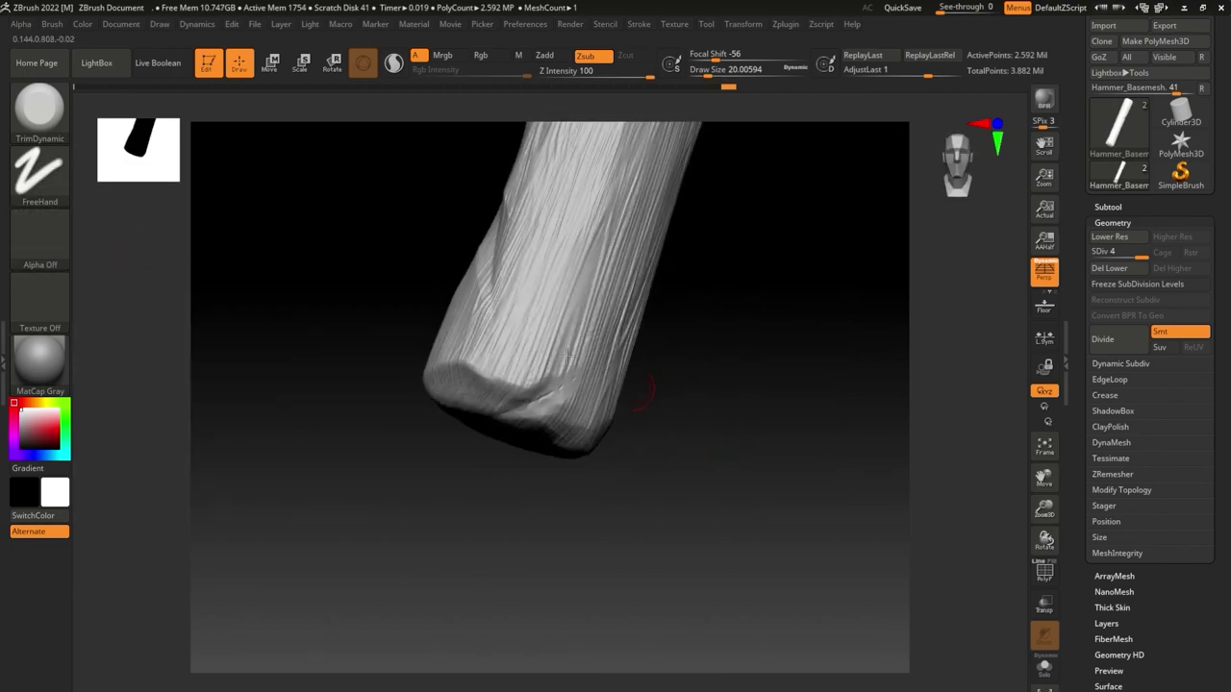
click(38, 241)
click(167, 245)
Carve a shallow oval hollow into the handle's groove for the knot.
mouse_move(303, 299)
mouse_down()
mouse_move(423, 330)
mouse_move(413, 484)
mouse_move(480, 198)
mouse_up()
drag(516, 246, 469, 247)
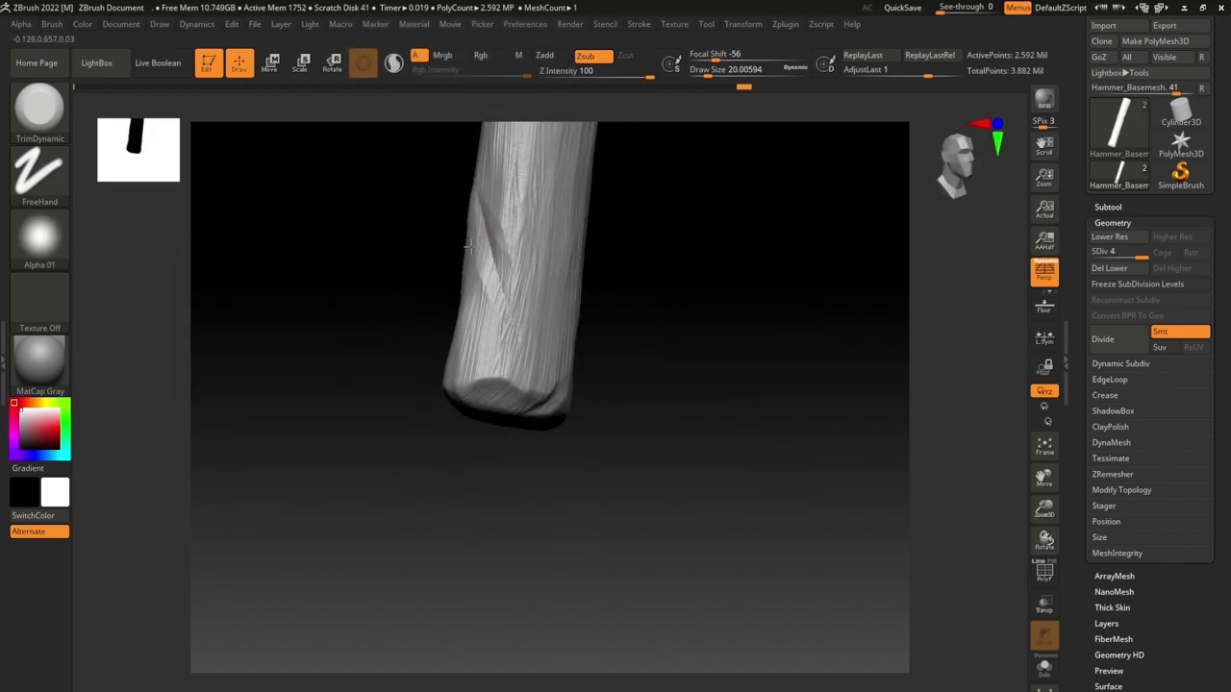
mouse_move(521, 308)
mouse_down()
mouse_move(626, 374)
mouse_move(665, 275)
mouse_move(642, 475)
mouse_move(523, 327)
mouse_move(654, 412)
mouse_move(654, 302)
mouse_move(632, 343)
mouse_move(569, 362)
mouse_up()
mouse_move(474, 442)
mouse_down()
mouse_move(470, 327)
mouse_move(686, 253)
mouse_move(602, 357)
mouse_move(610, 420)
mouse_move(479, 368)
mouse_up()
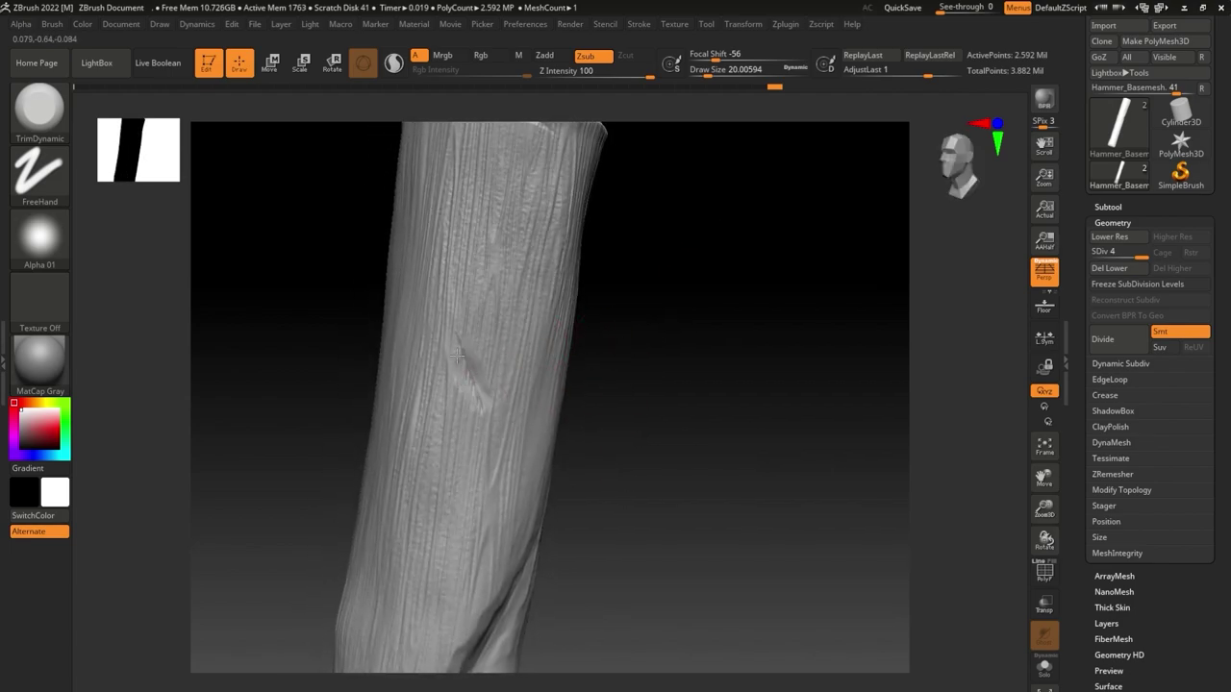
mouse_move(616, 384)
mouse_down()
mouse_move(618, 352)
mouse_move(657, 360)
mouse_move(519, 339)
mouse_move(619, 321)
mouse_move(657, 407)
mouse_move(563, 343)
mouse_up()
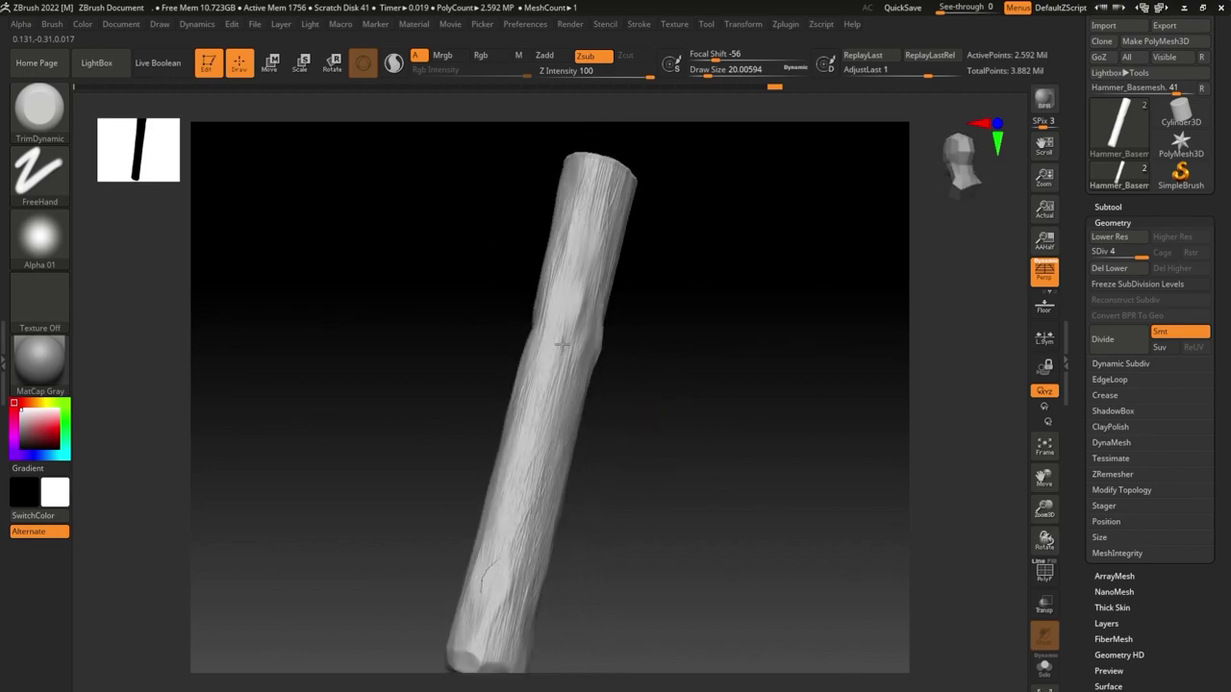
mouse_move(562, 343)
ctrl+right_down()
mouse_move(689, 448)
mouse_move(717, 355)
mouse_move(742, 414)
mouse_move(622, 398)
ctrl+right_up()
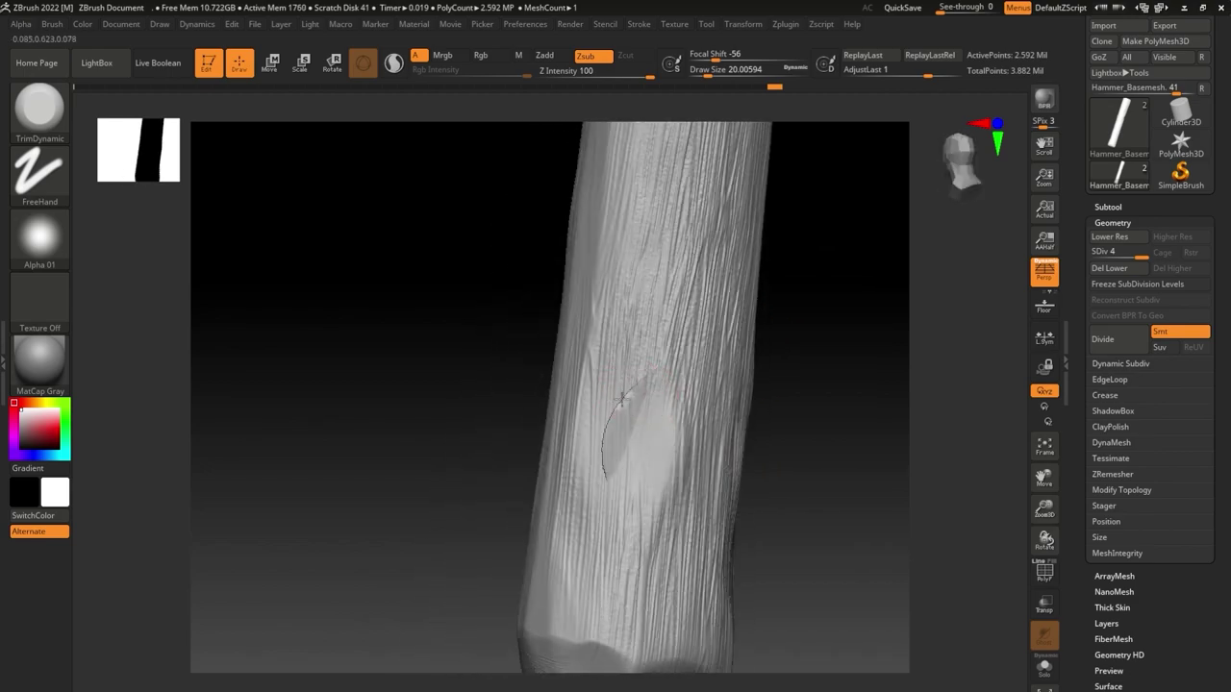
drag(797, 438, 673, 415)
Build up a raised knot in the hollow with ClayBuildup, Shift-smoothing it.
key(b)
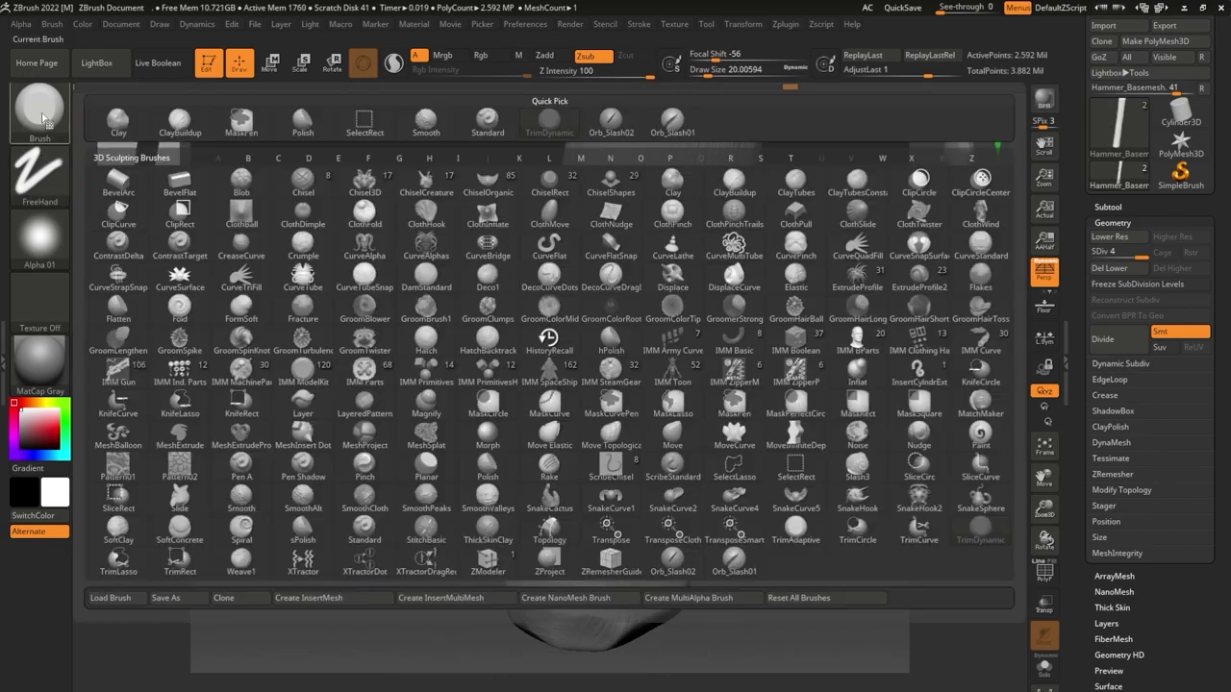
key(c)
key(b)
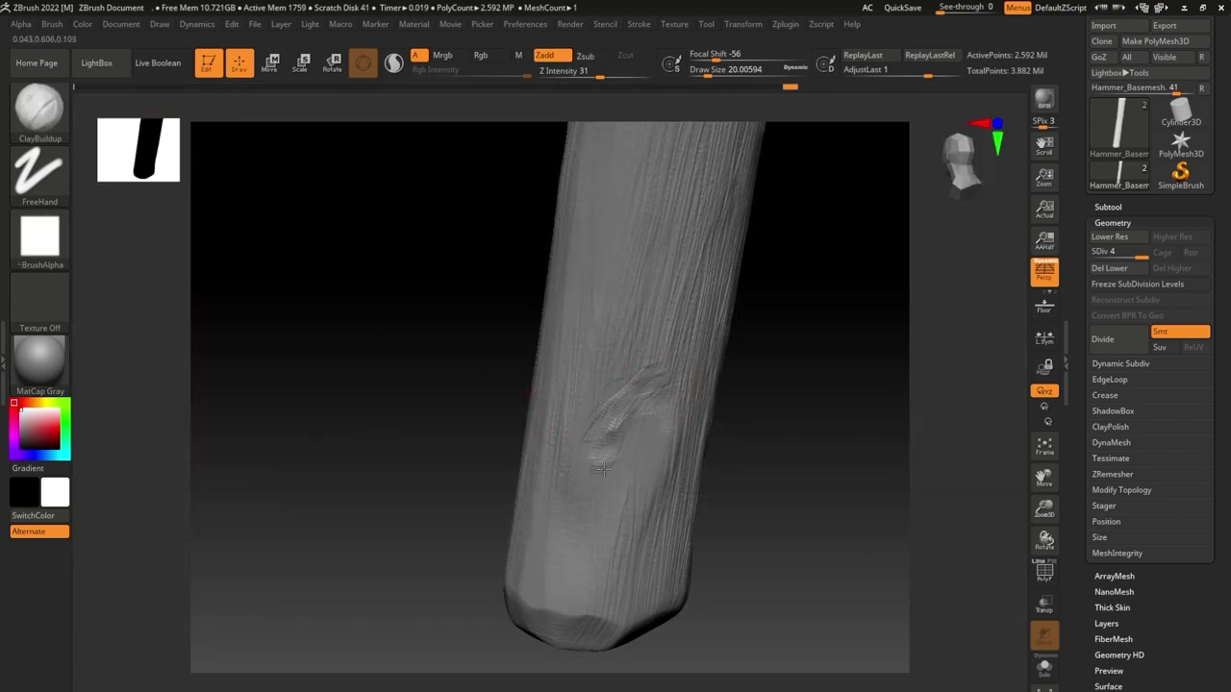
key(shift)
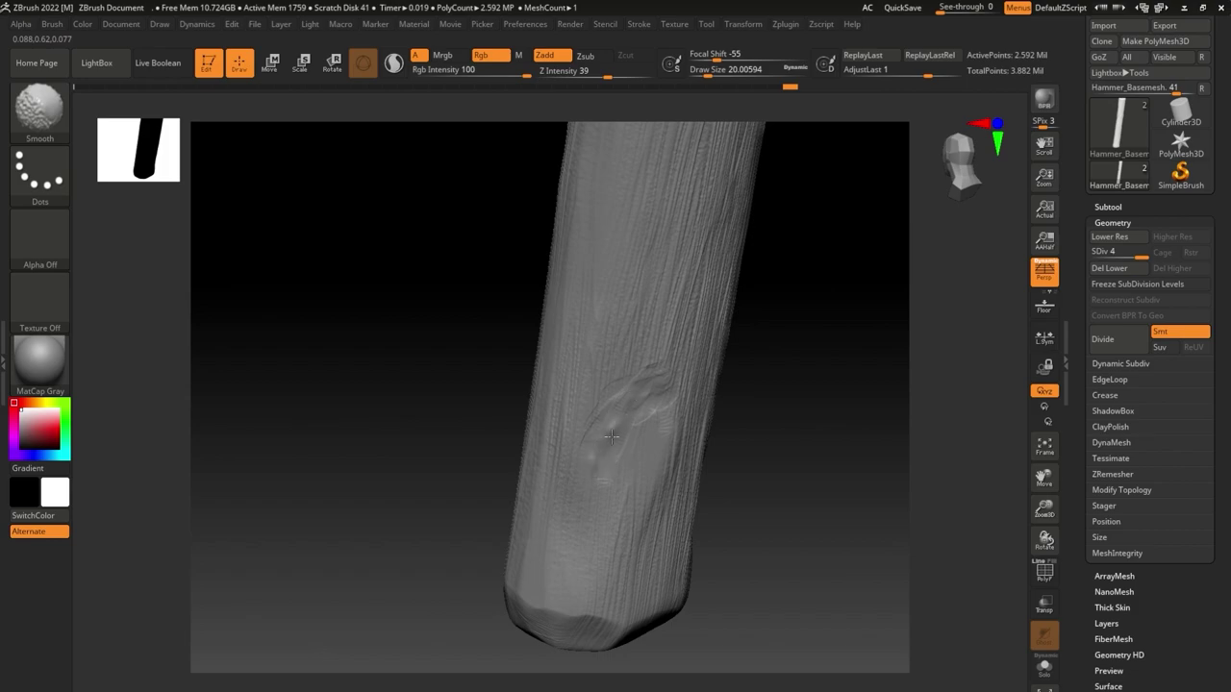
mouse_move(808, 423)
mouse_down()
mouse_move(822, 414)
mouse_move(769, 263)
mouse_move(792, 357)
mouse_move(724, 372)
mouse_move(760, 358)
mouse_up()
Turn the hammer head subtool visible again and view the whole hammer.
click(1108, 206)
click(1204, 139)
mouse_move(990, 237)
mouse_down()
mouse_move(850, 416)
mouse_move(818, 385)
mouse_move(811, 421)
mouse_move(808, 401)
mouse_up()
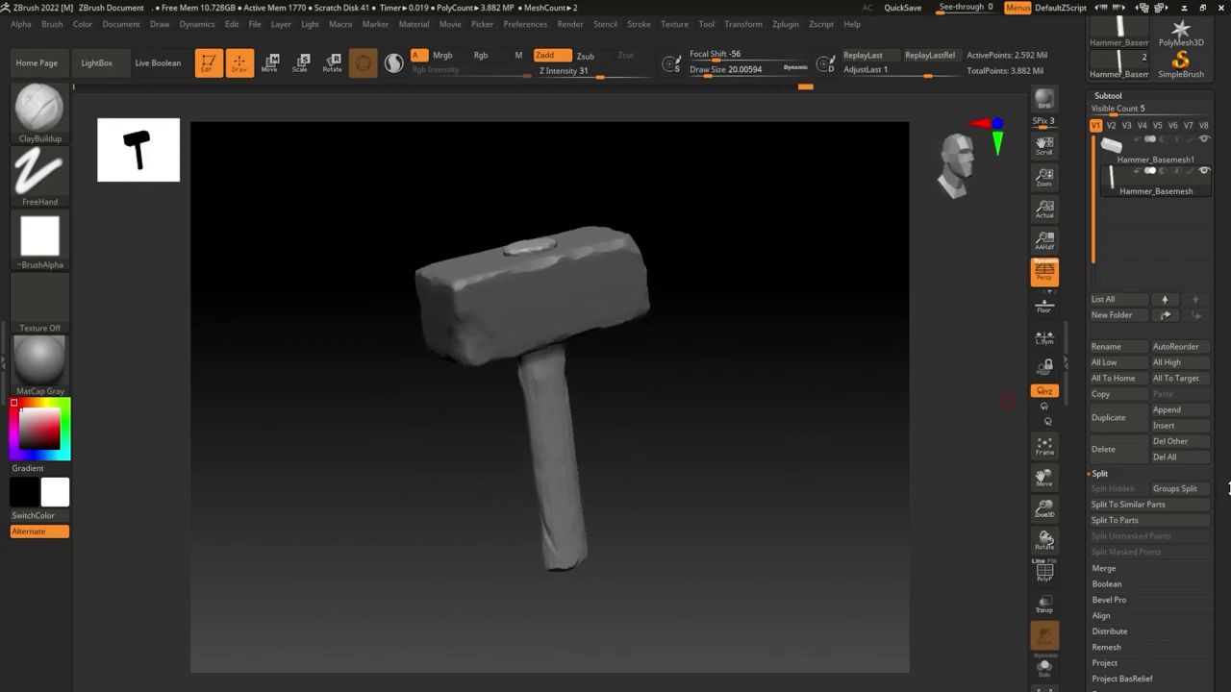
MergeDown the head subtool into the handle and confirm the merge.
scroll(1144, 452, down, 3)
click(1106, 438)
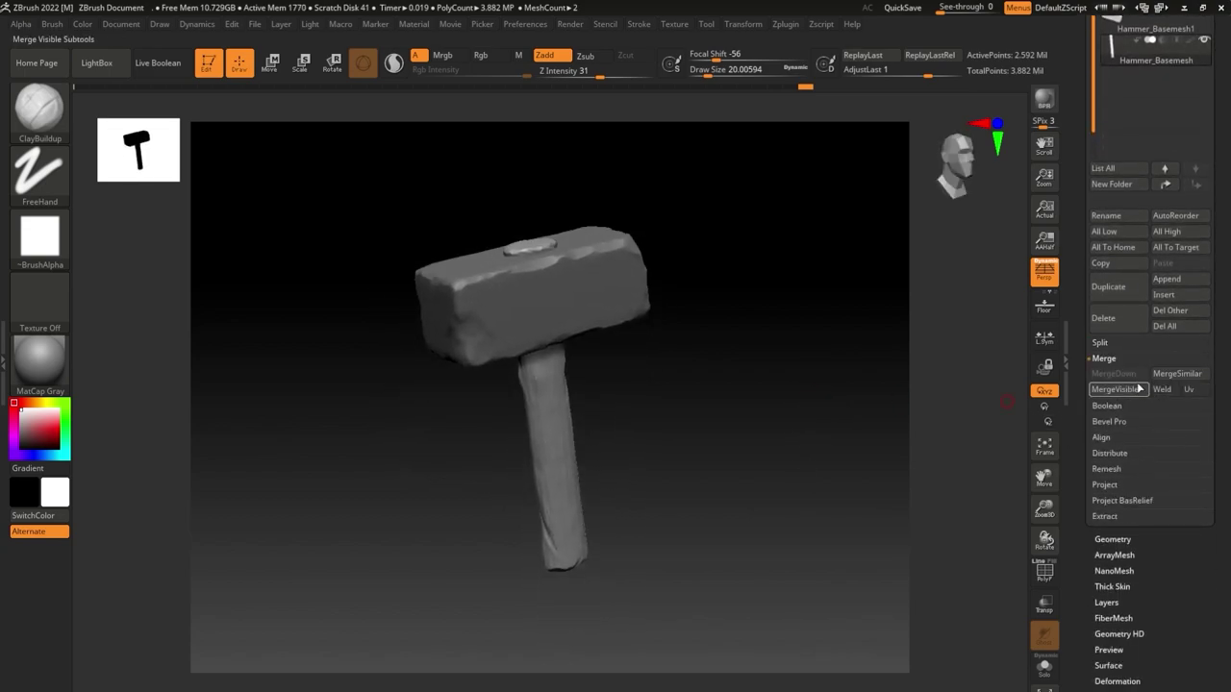
click(1139, 389)
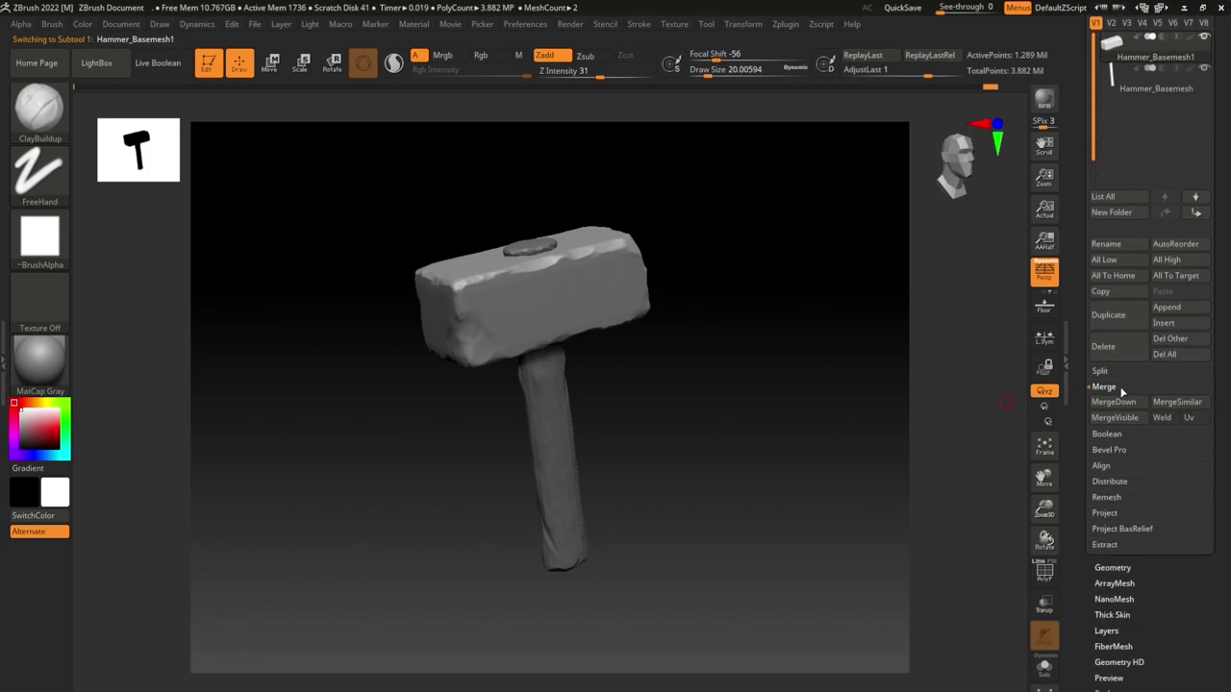
click(1116, 402)
click(1000, 429)
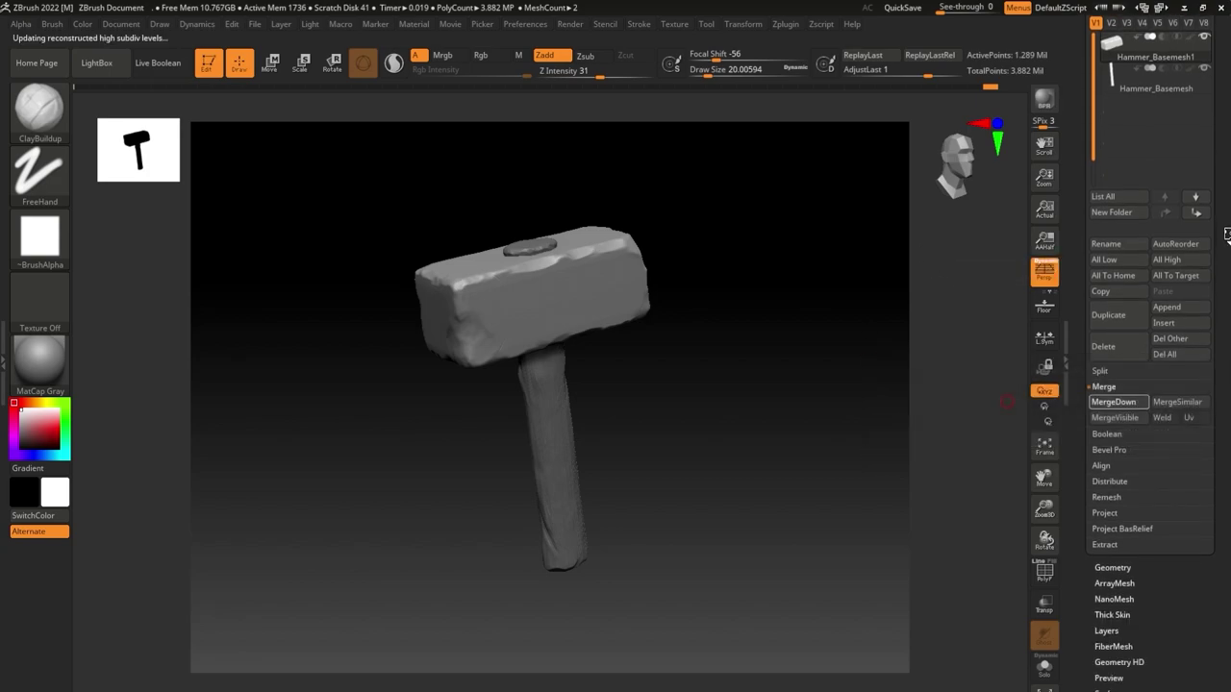
Toggle PolyF to inspect the merged hammer's wireframe.
key(shift+f)
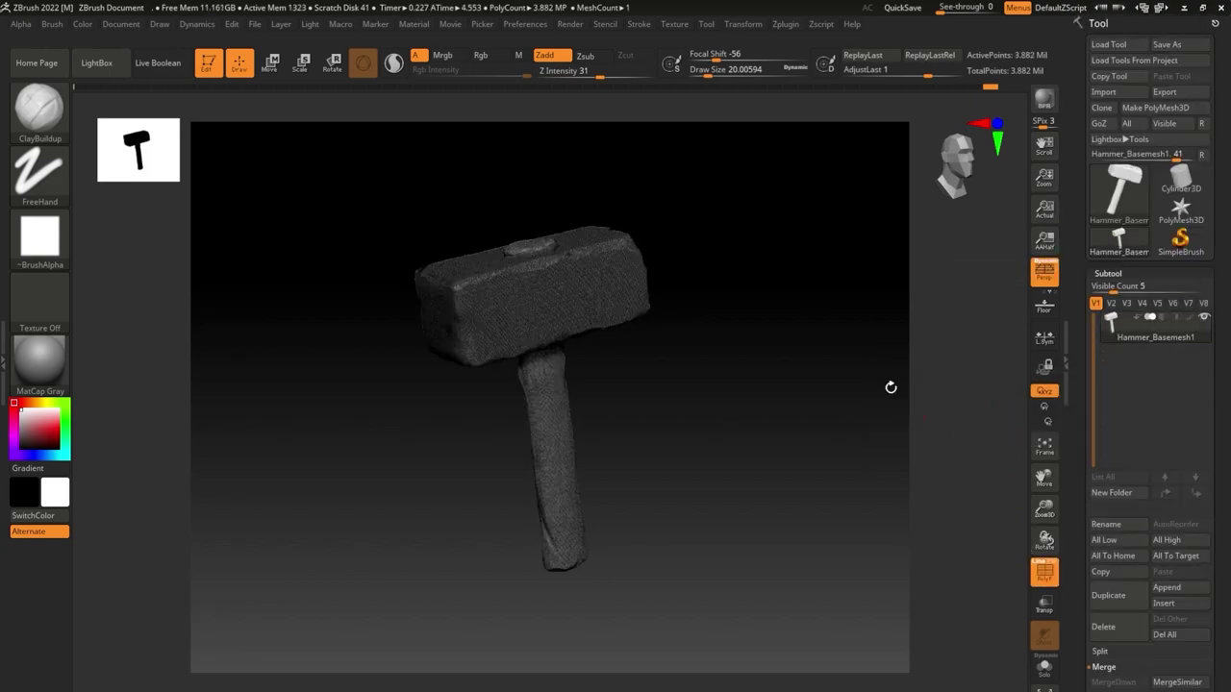
drag(890, 385, 836, 295)
key(shift+f)
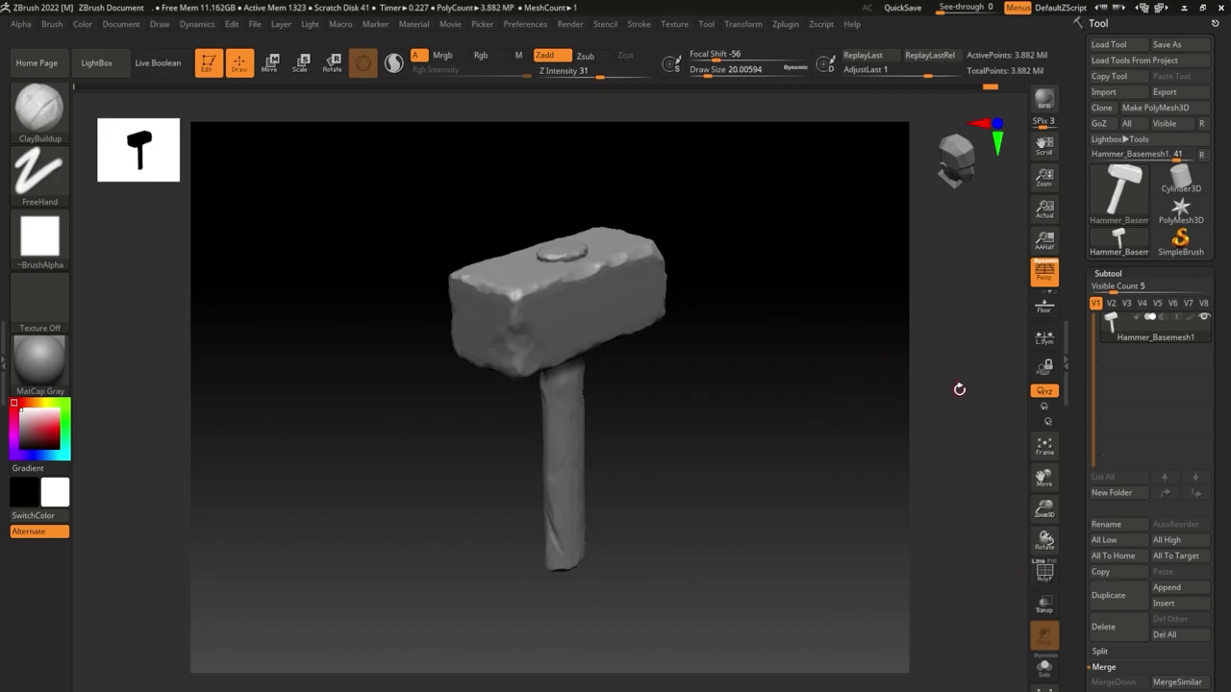